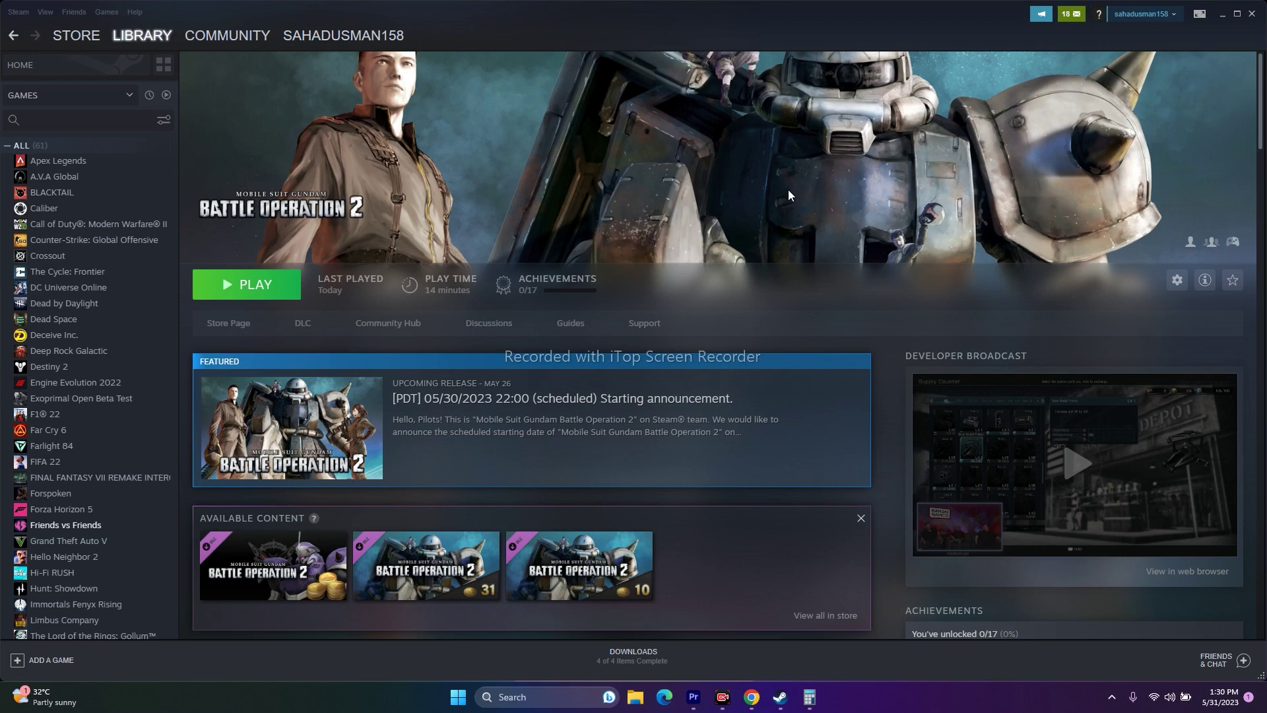
Check the Windows Start menu's power options, then dismiss the menu and return to Steam.
click(460, 693)
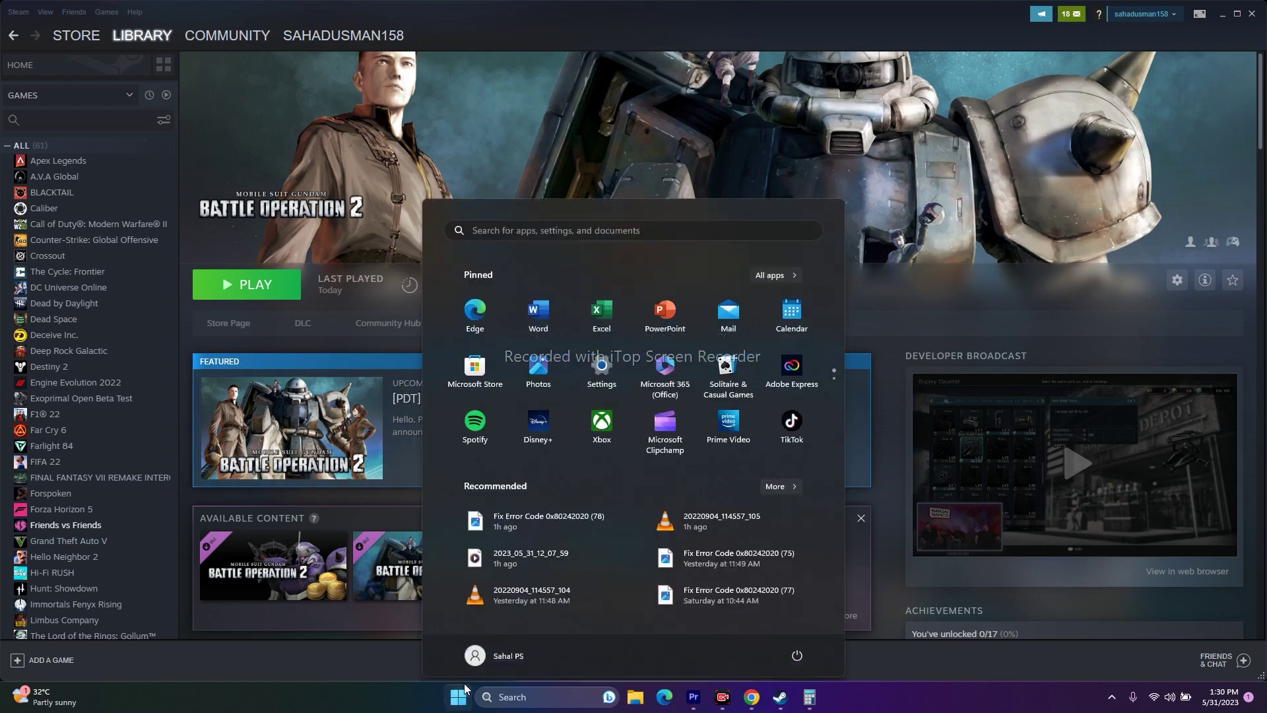
click(796, 655)
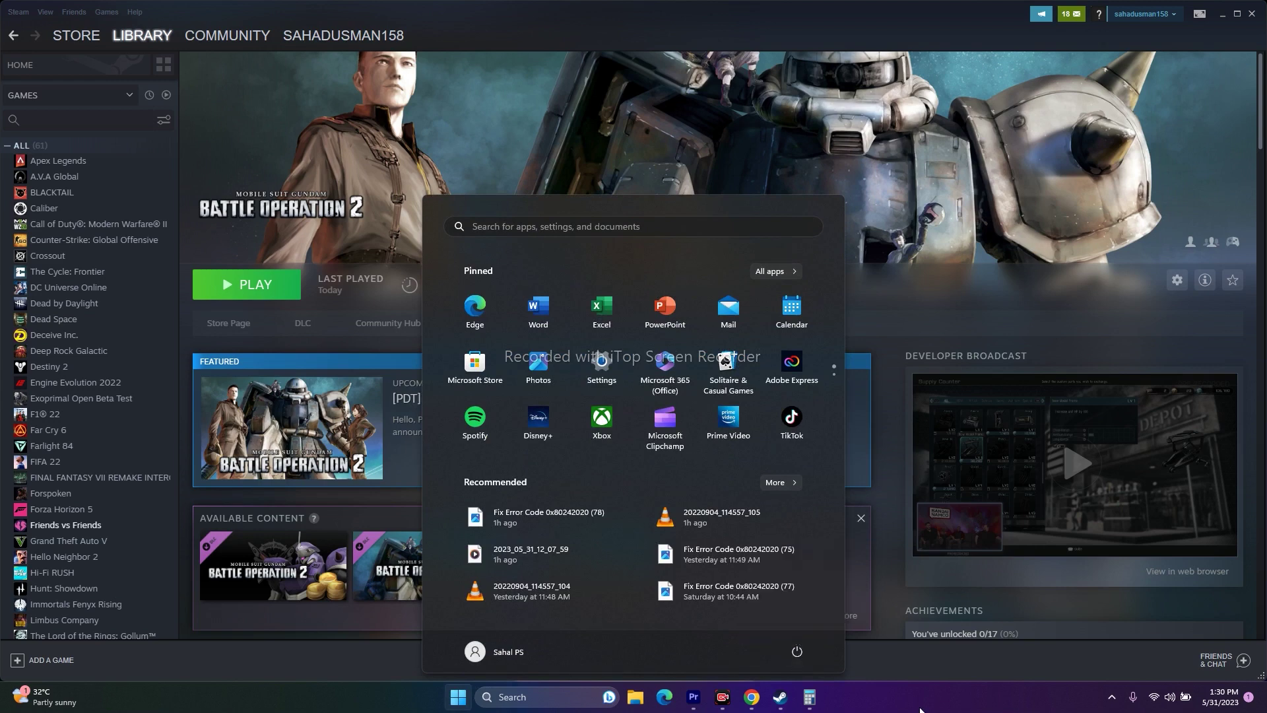
click(978, 186)
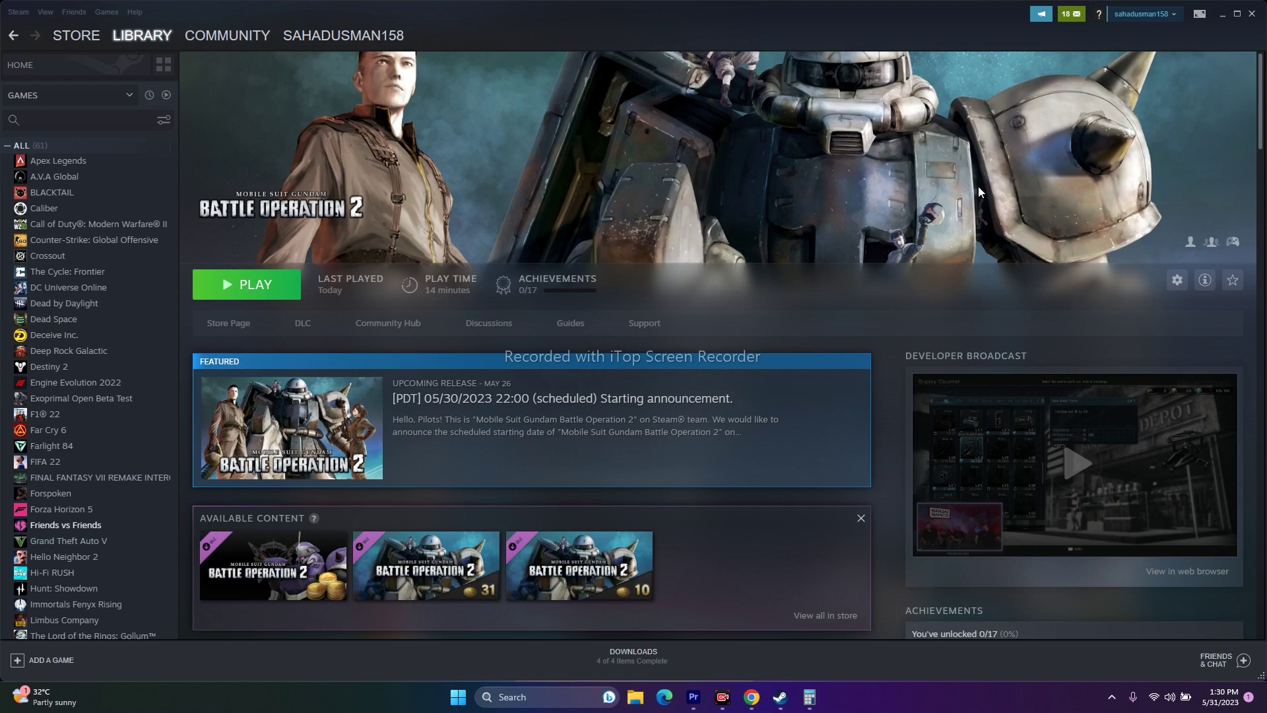
Verify the integrity of Battle Operation 2's game files from its Local Files properties.
scroll(118, 308, down, 3)
scroll(116, 329, down, 5)
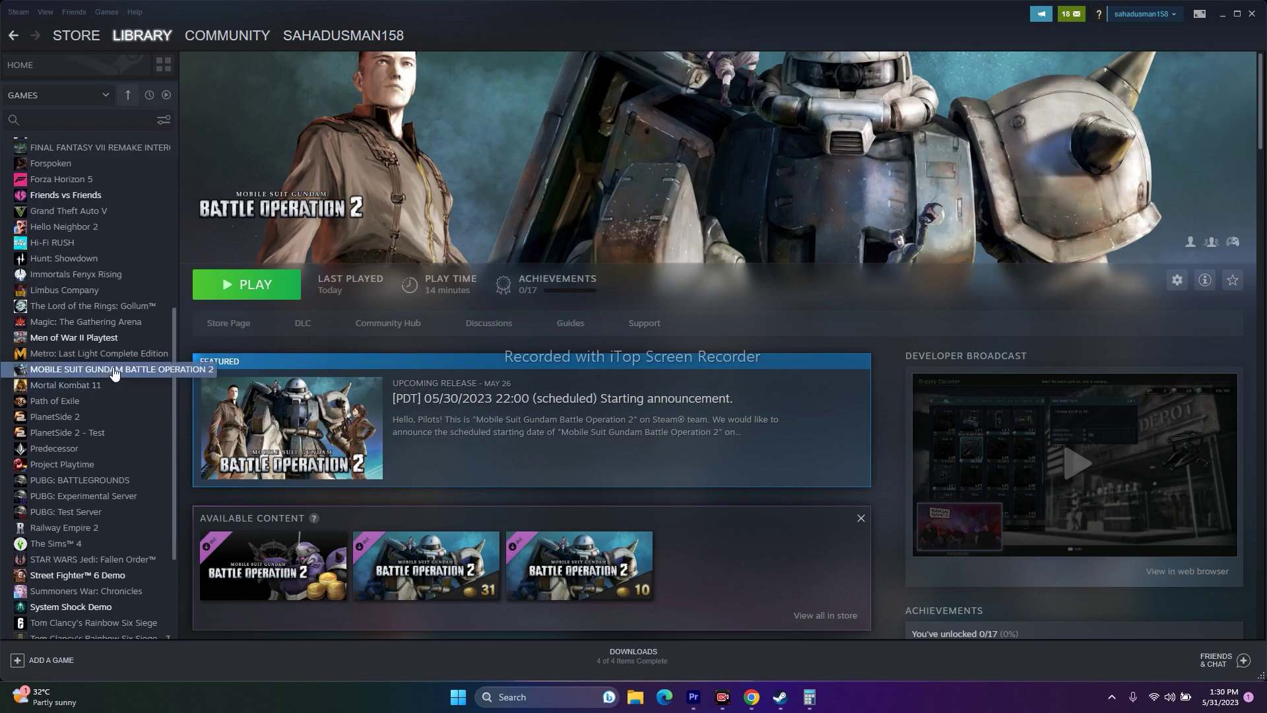
right_click(106, 373)
click(133, 453)
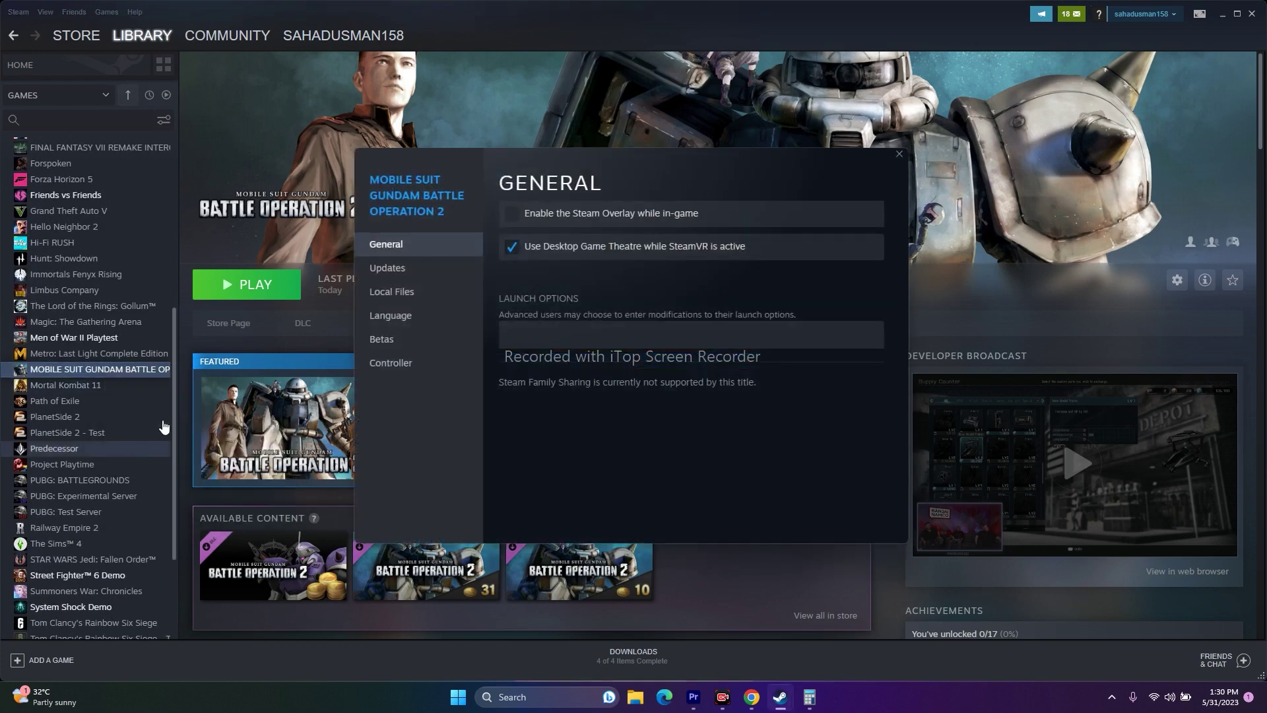
click(368, 296)
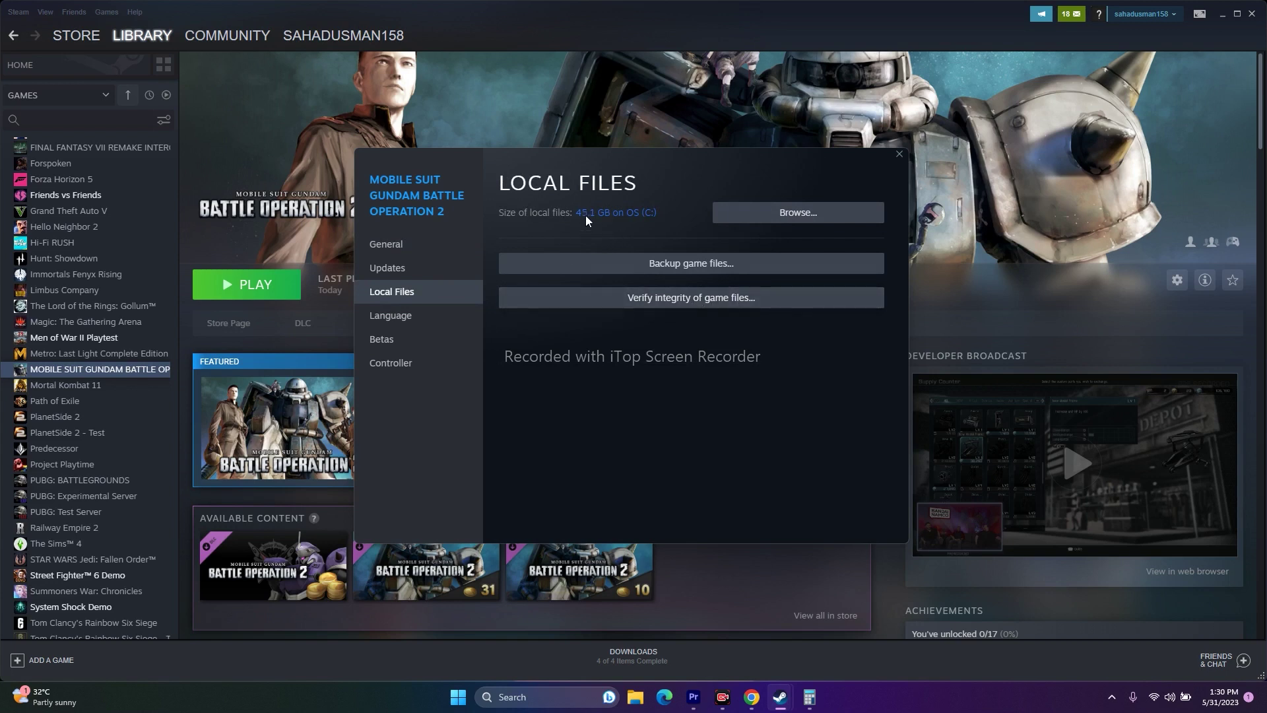
click(766, 304)
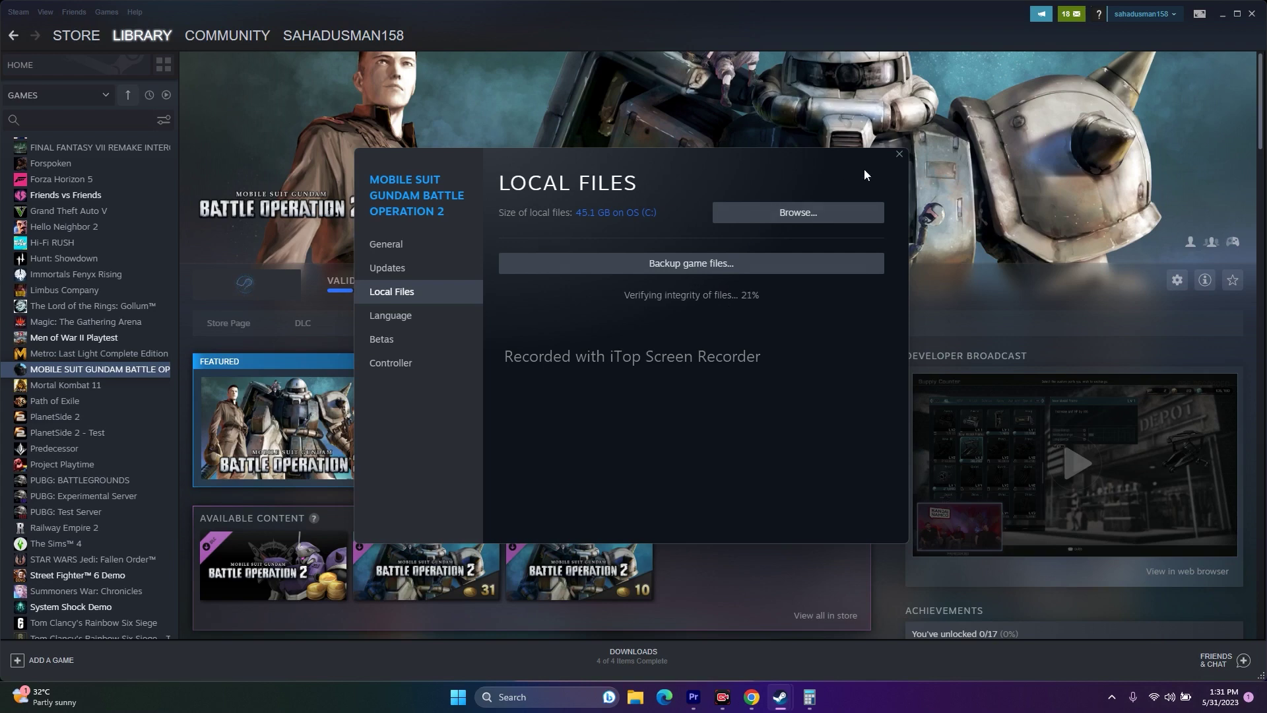
click(899, 154)
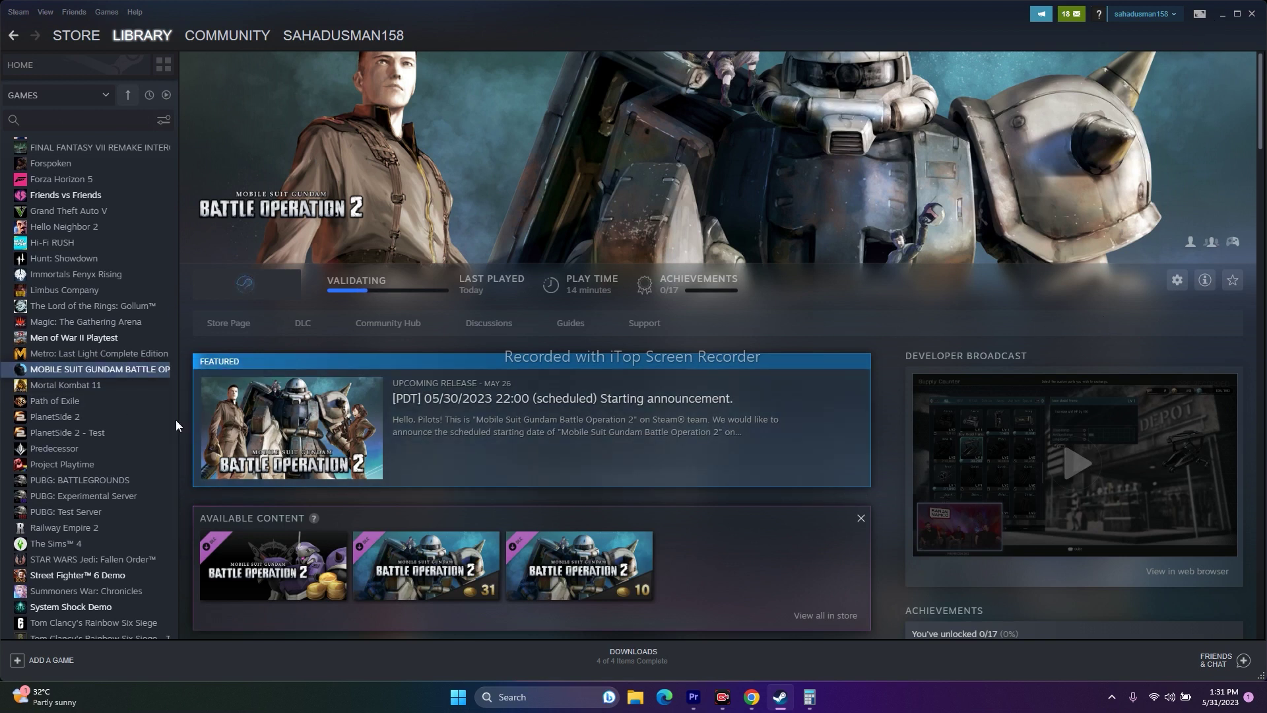
Browse Battle Operation 2's local files and select the MSGBO2 application.
right_click(125, 374)
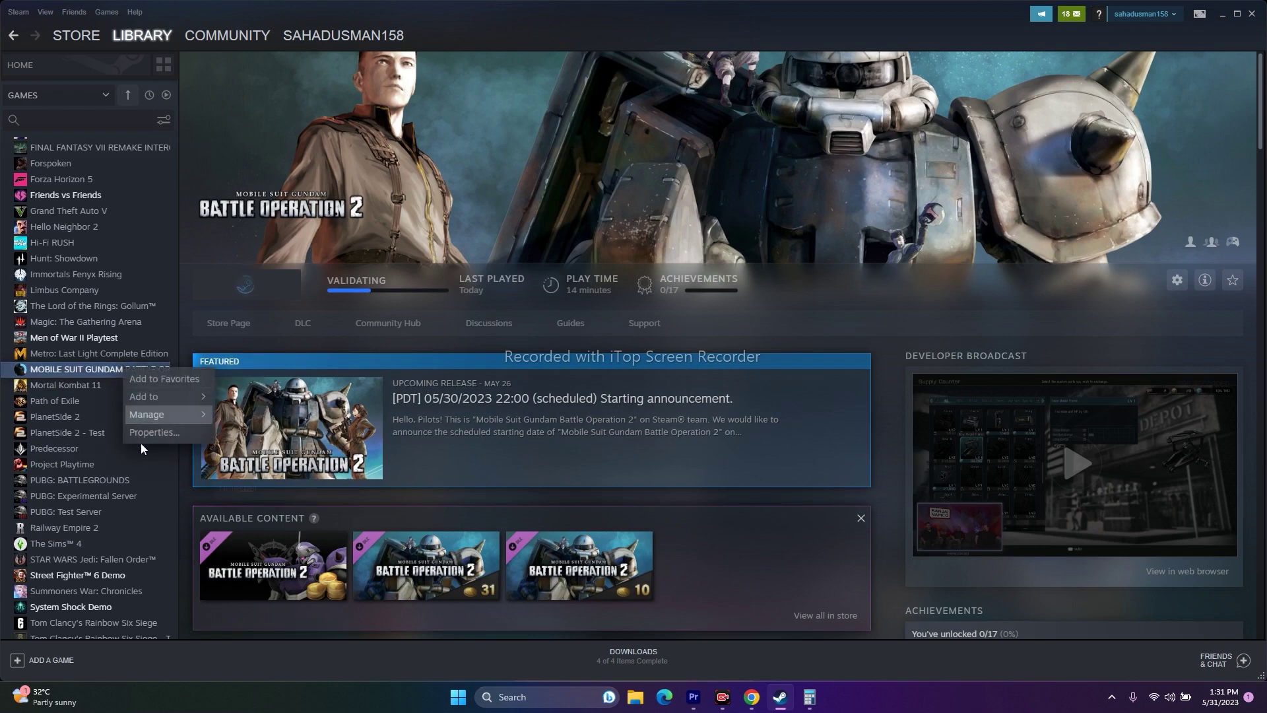
click(147, 435)
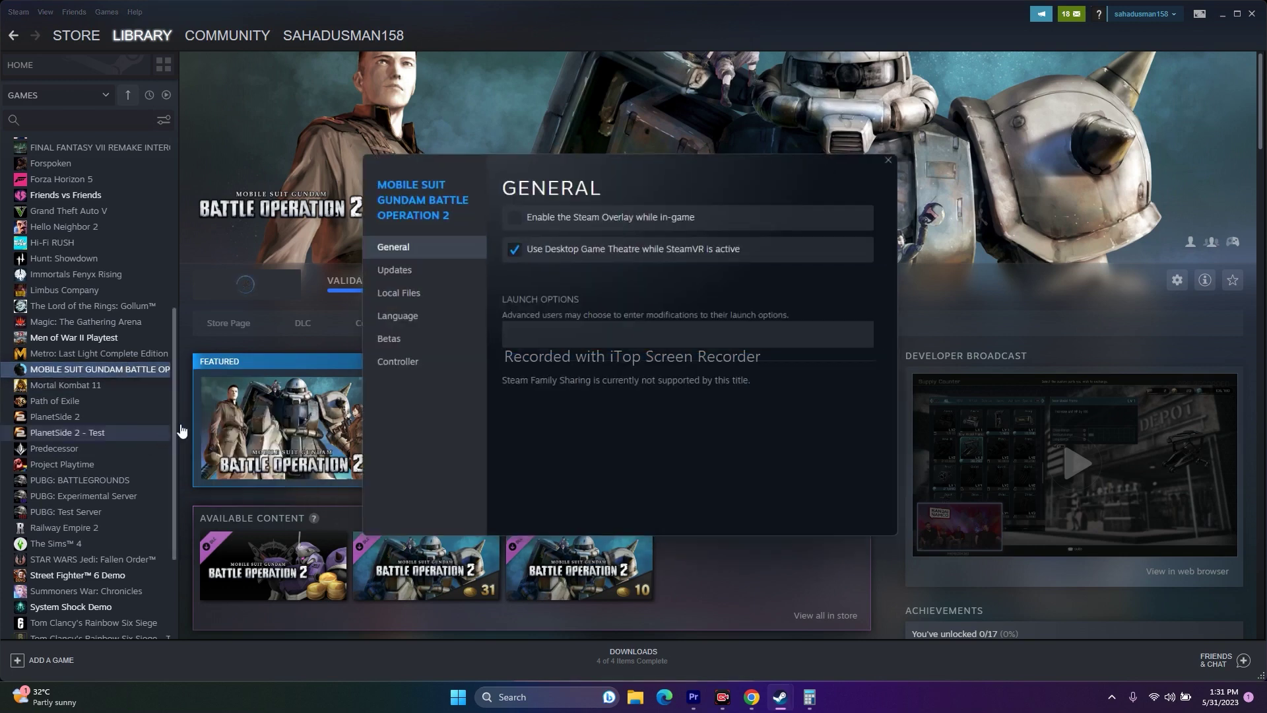
click(399, 291)
click(857, 219)
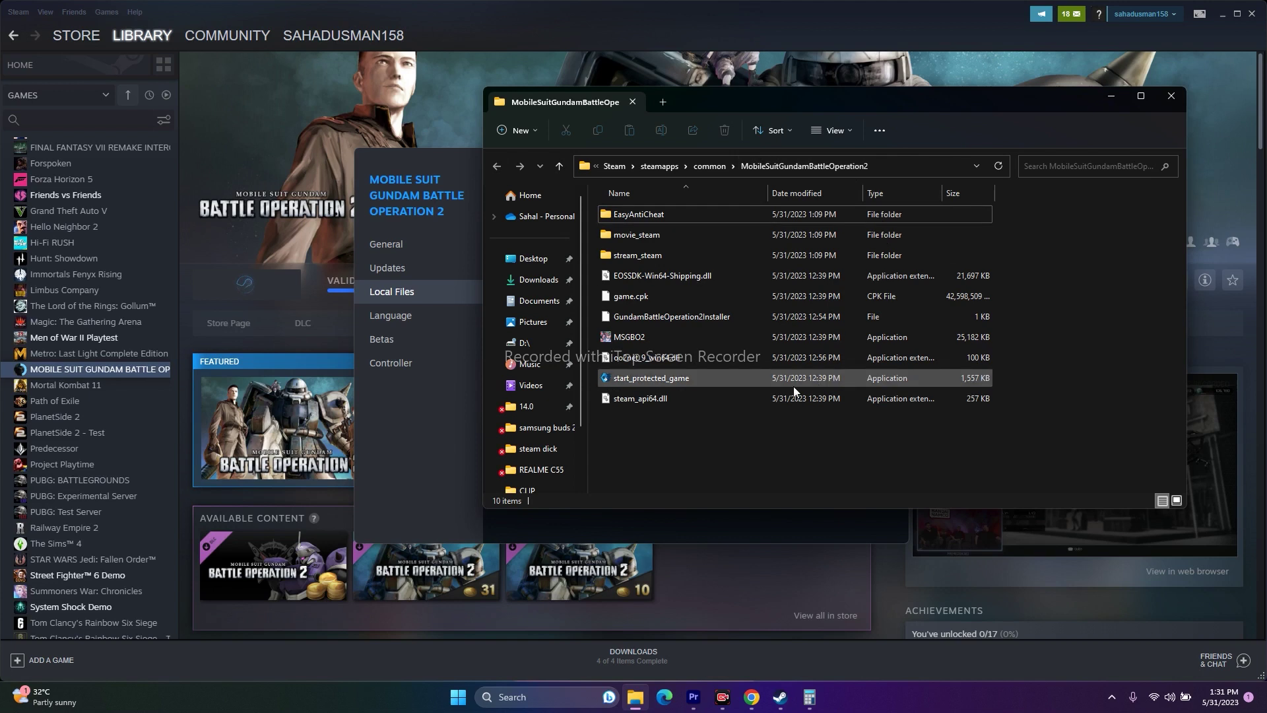
click(636, 338)
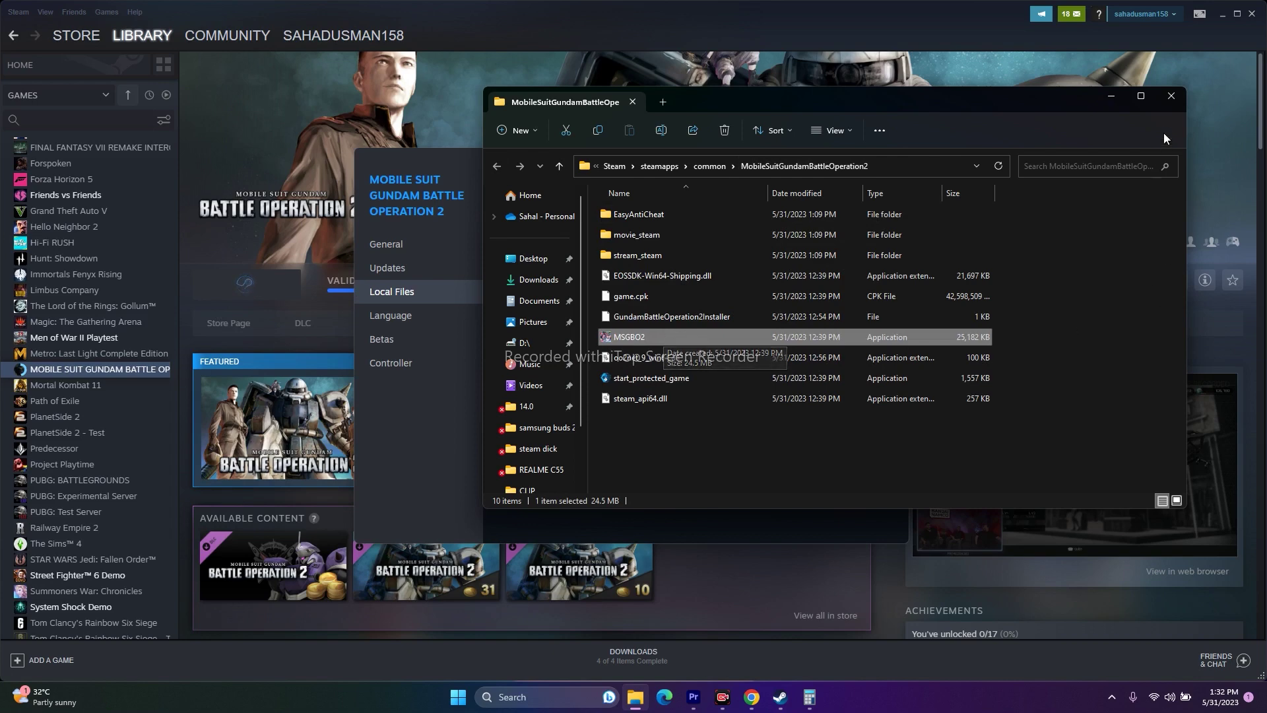
Close the install folder and the properties dialog, then minimize Steam.
click(1171, 97)
click(898, 156)
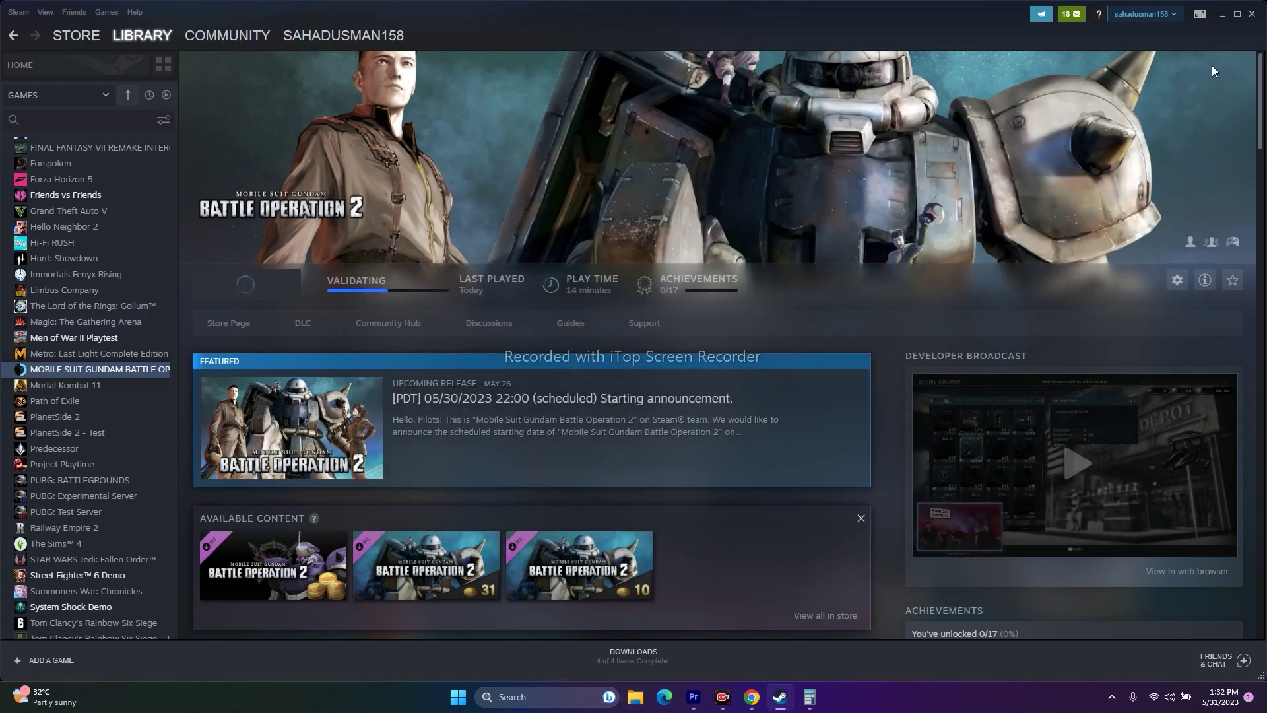
click(1228, 17)
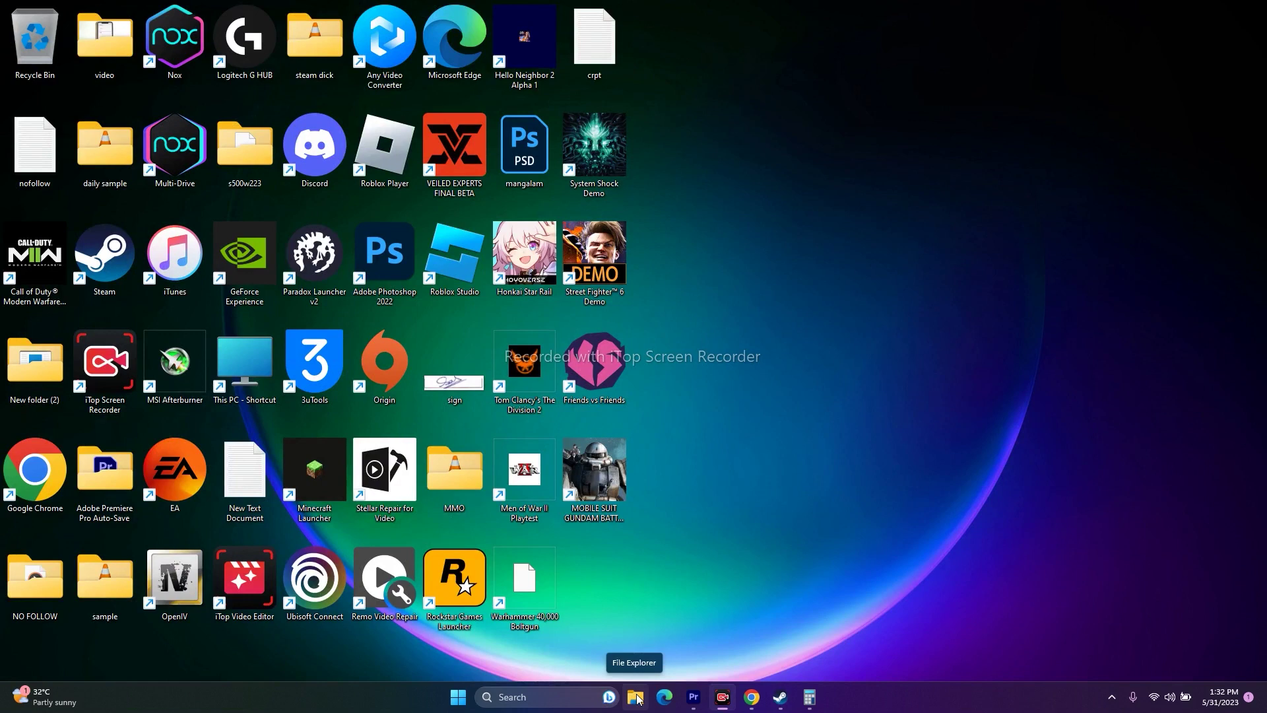
Open a maximized File Explorer and go into C:\Program Files (x86).
click(637, 698)
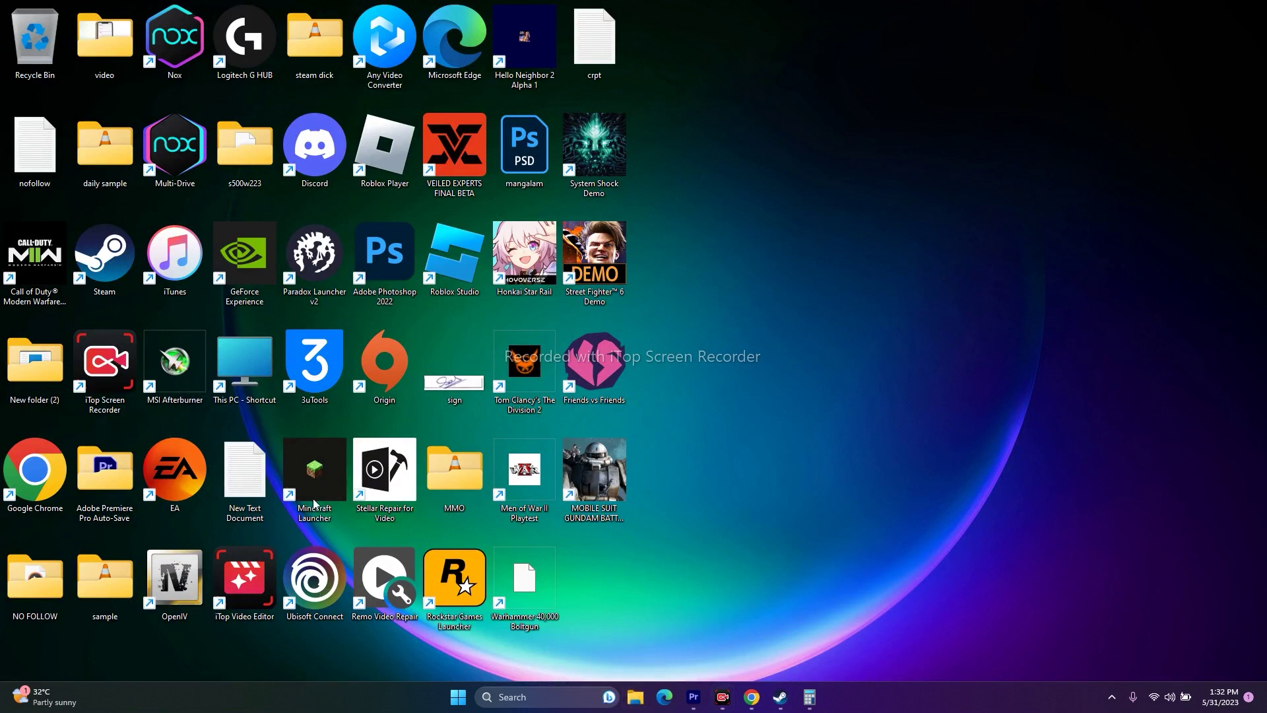
click(532, 449)
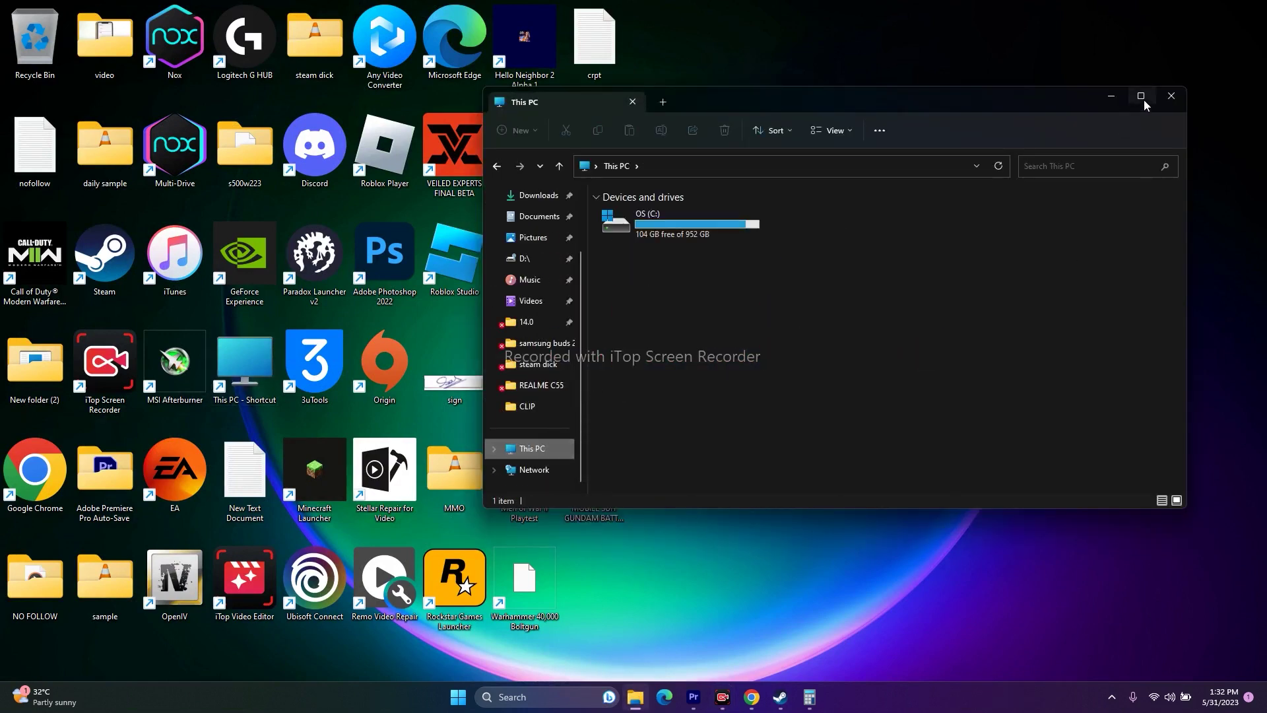
click(1141, 97)
double_click(241, 144)
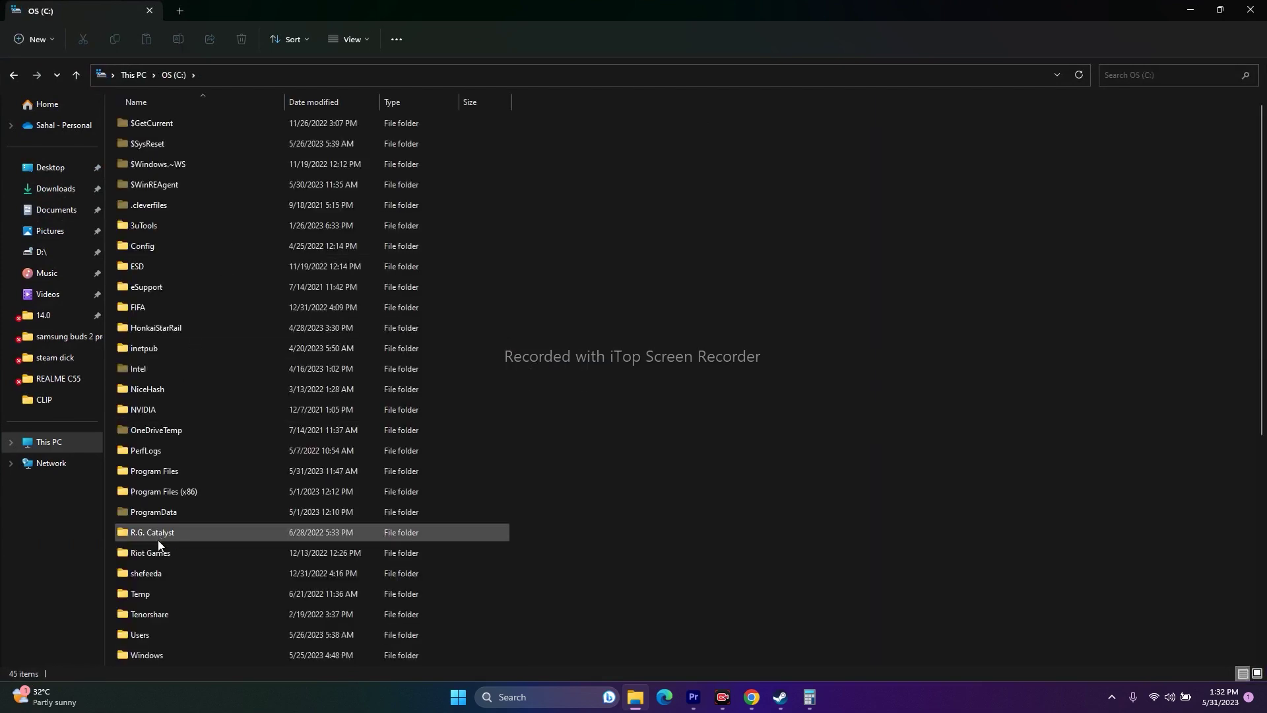
double_click(190, 491)
Go through Steam\steamapps\common into MobileSuitGundamBattleOperation2 and select MSGBO2.
scroll(220, 322, down, 3)
scroll(189, 299, down, 7)
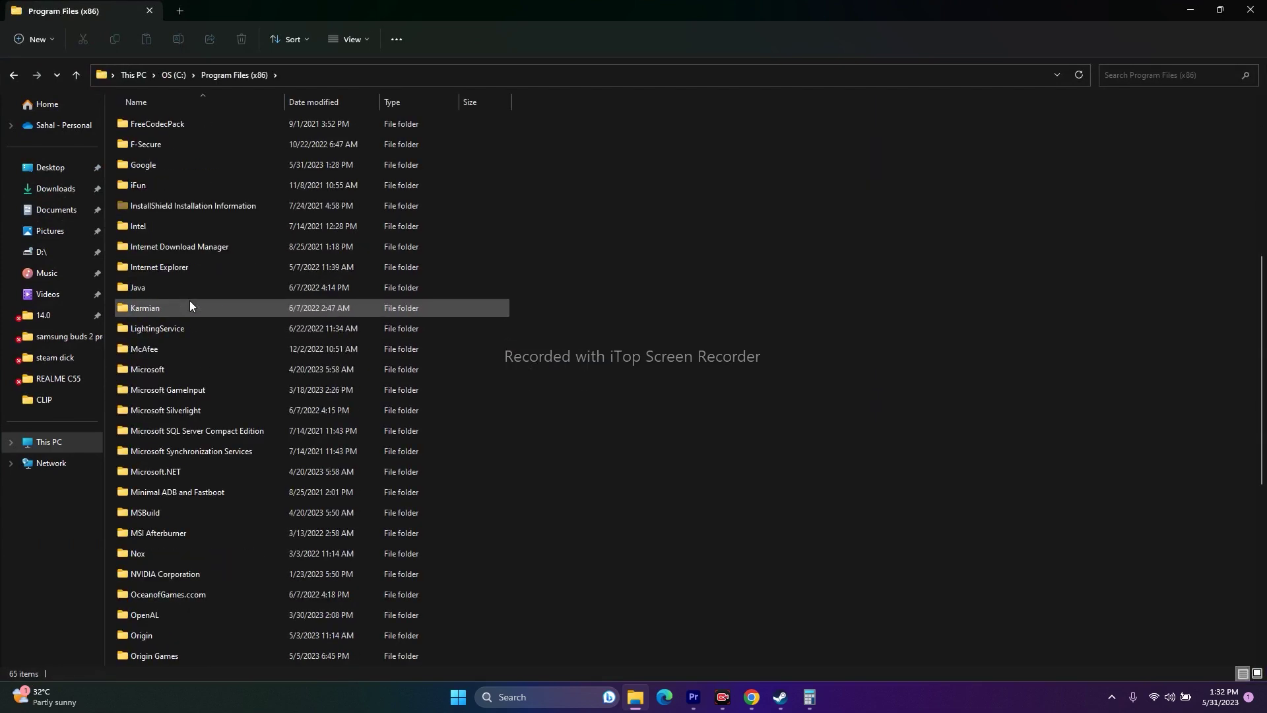
double_click(158, 553)
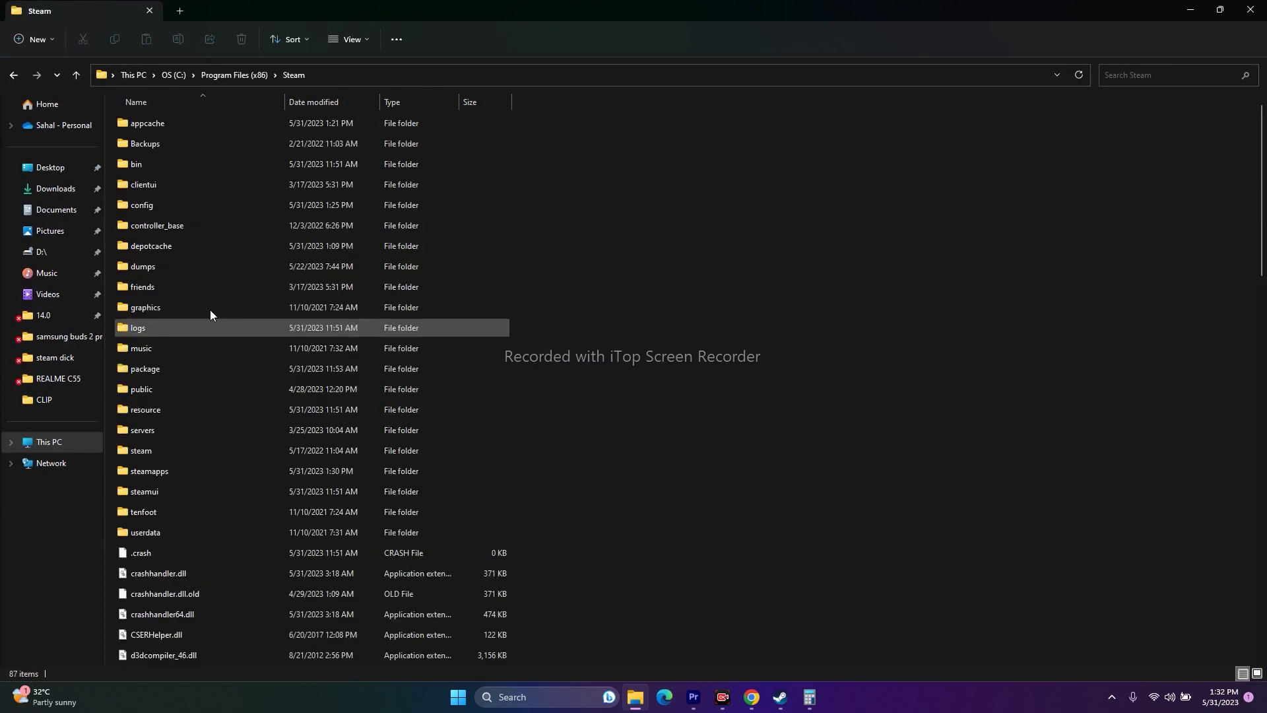
scroll(198, 327, down, 2)
double_click(183, 350)
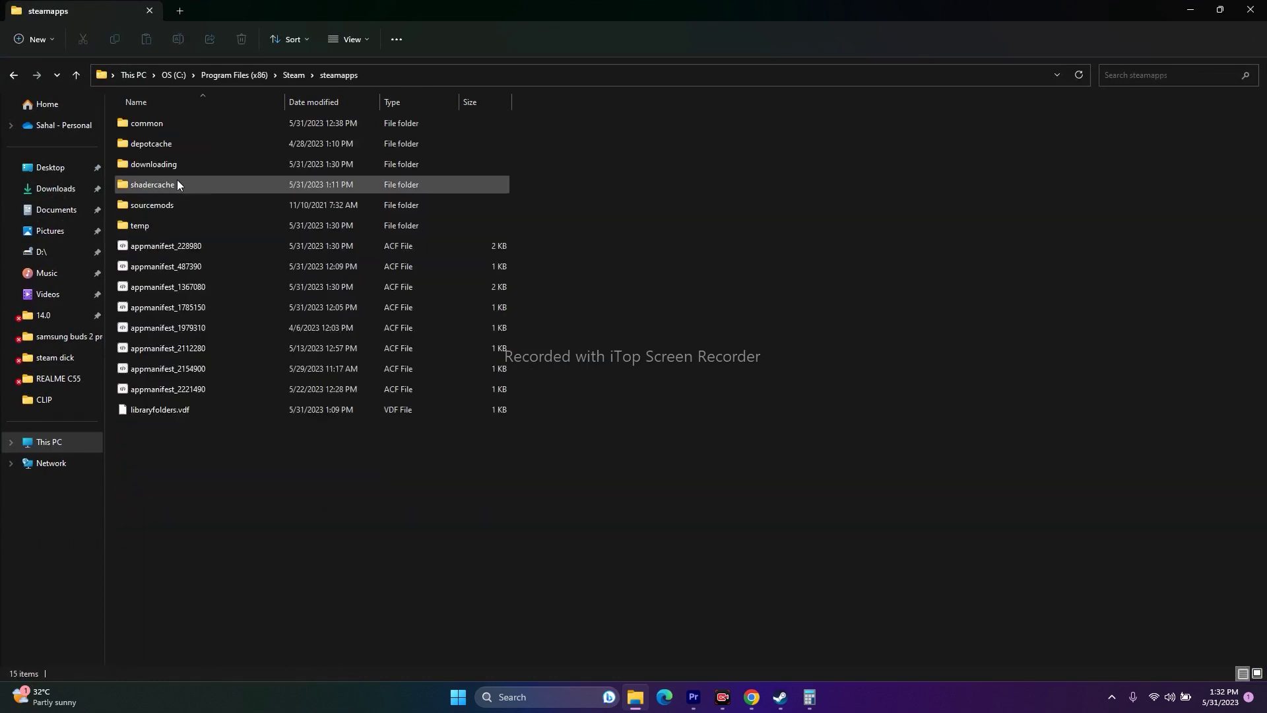
double_click(167, 124)
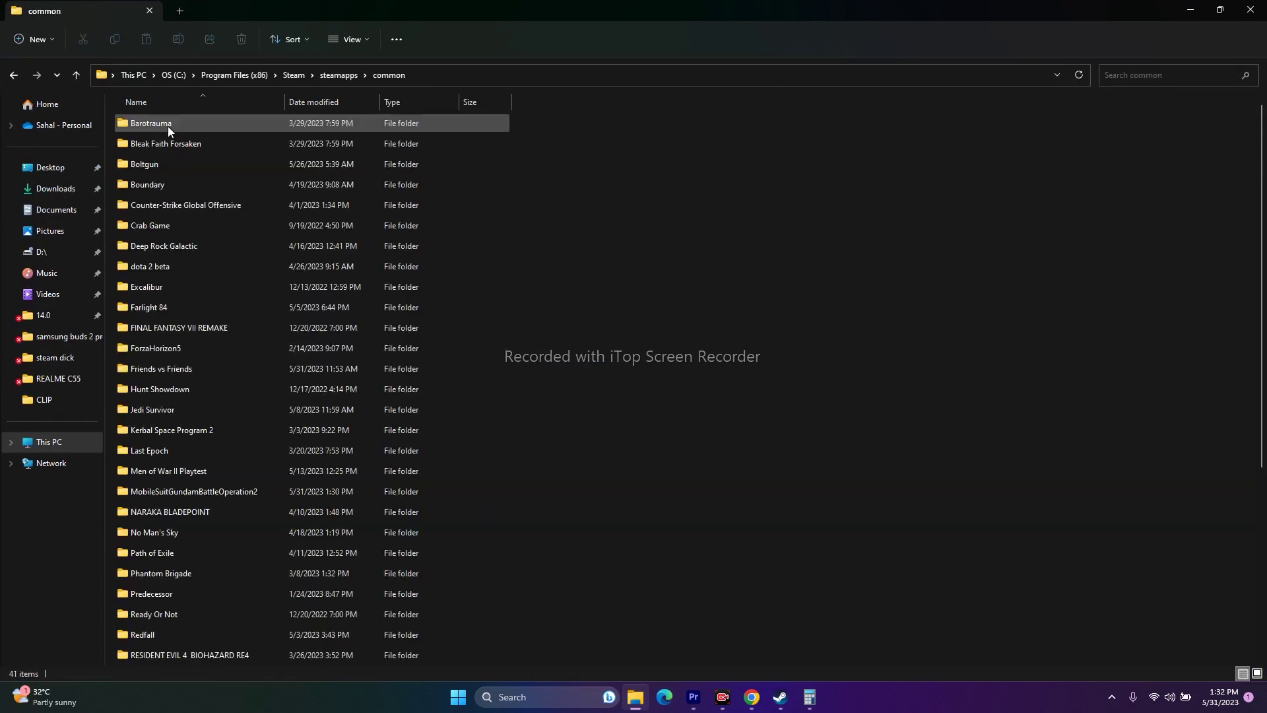
double_click(212, 492)
click(160, 247)
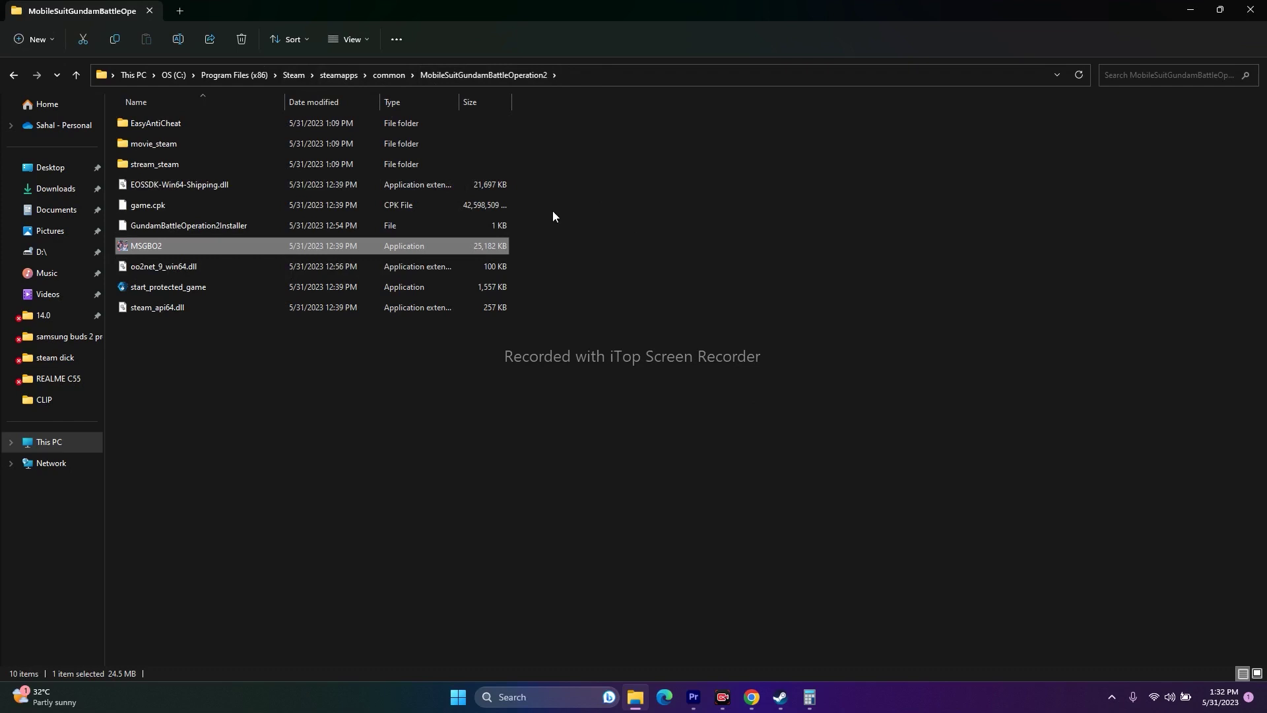
right_click(298, 246)
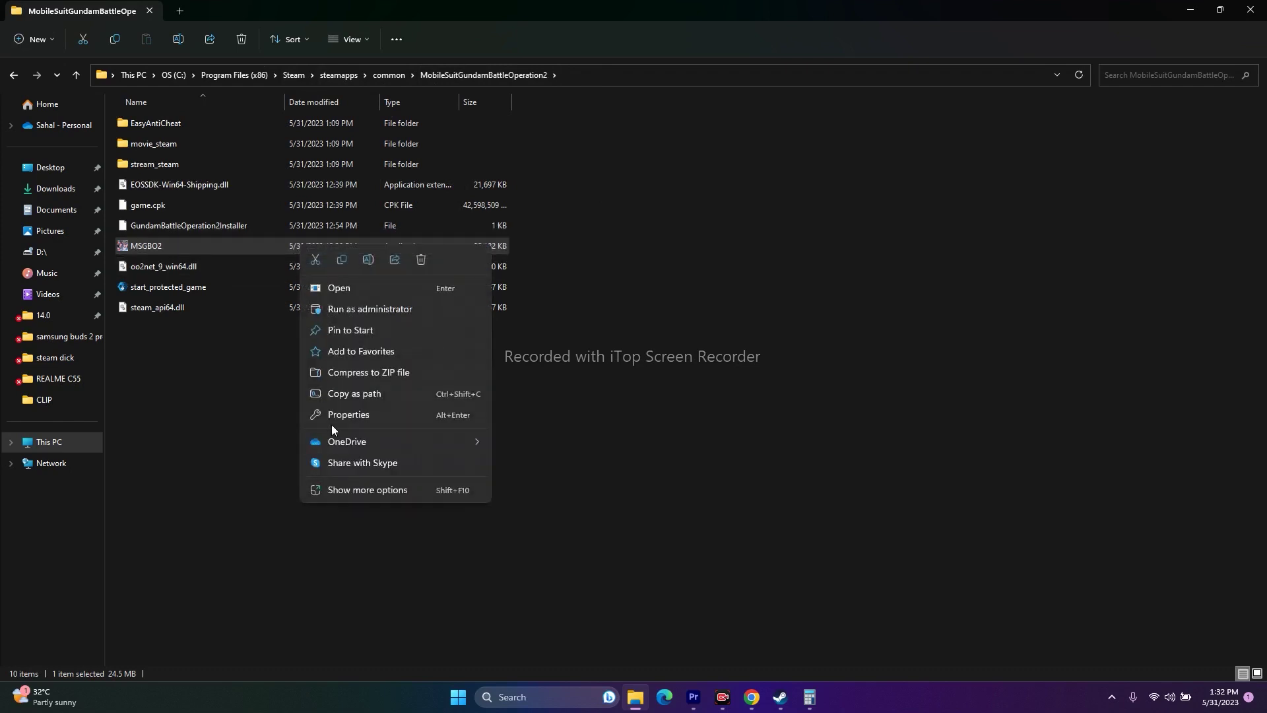
click(335, 488)
click(358, 477)
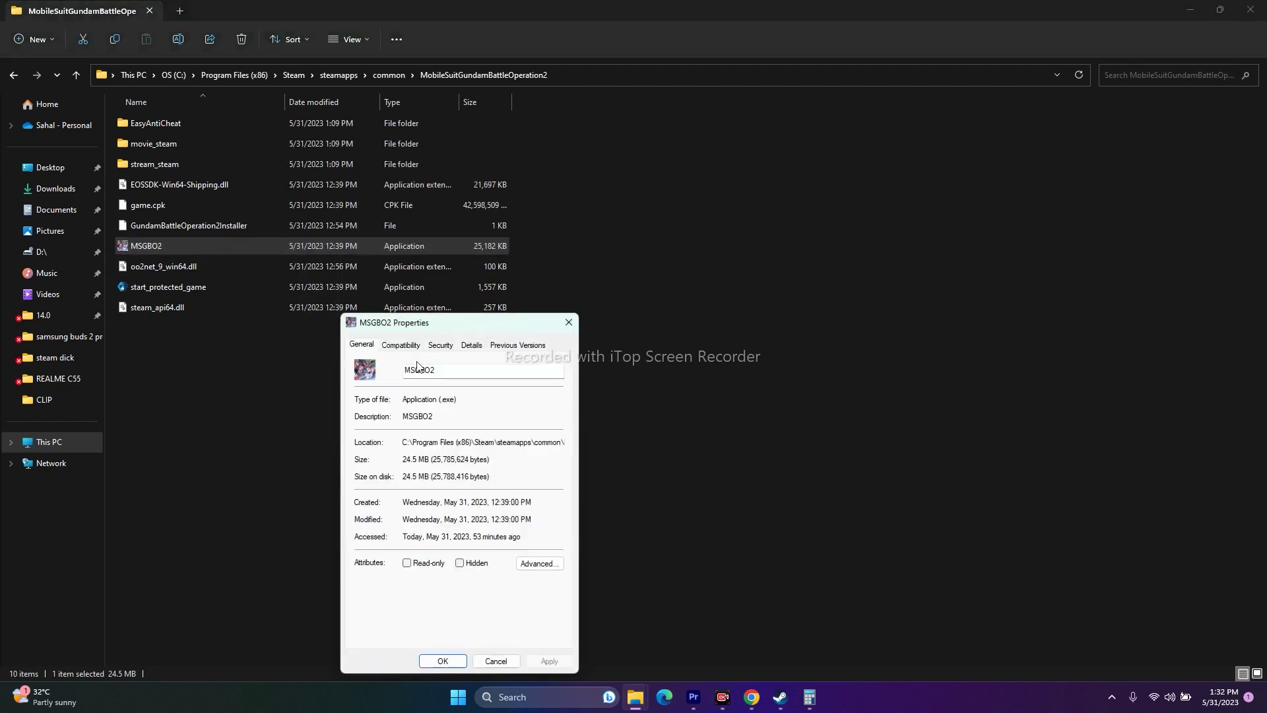
click(396, 346)
drag(492, 330, 786, 132)
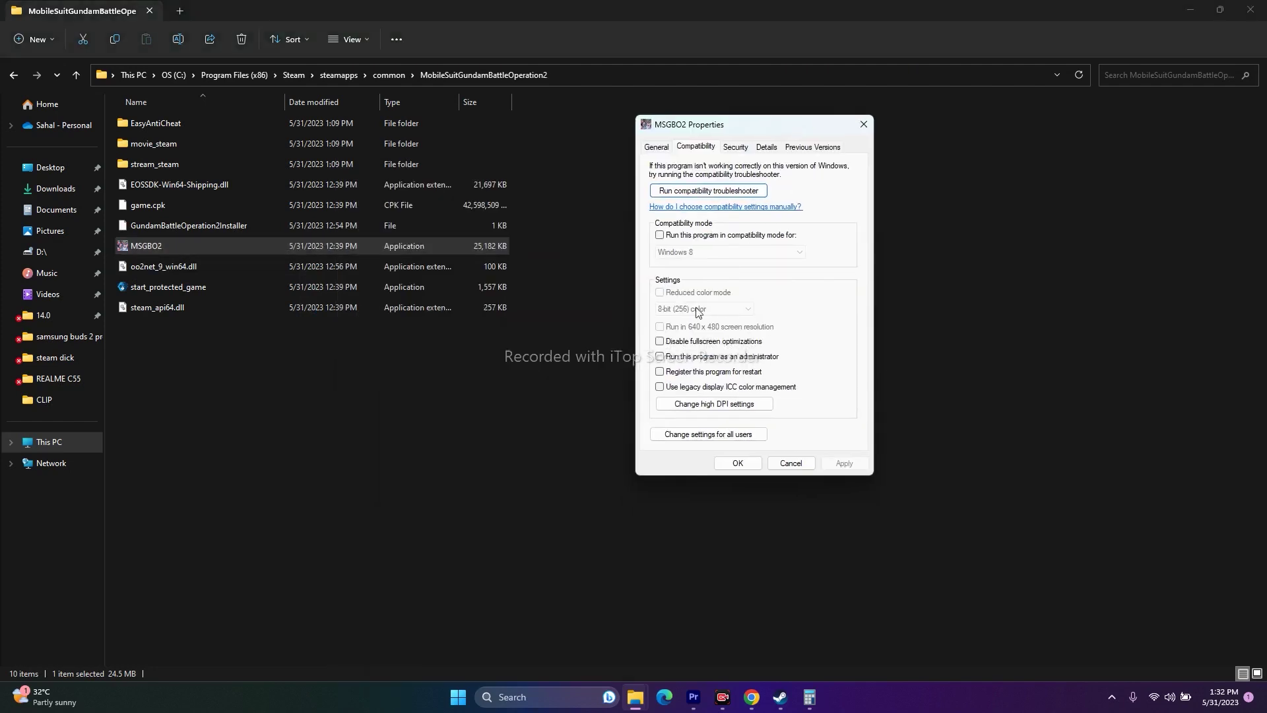
click(660, 357)
click(738, 463)
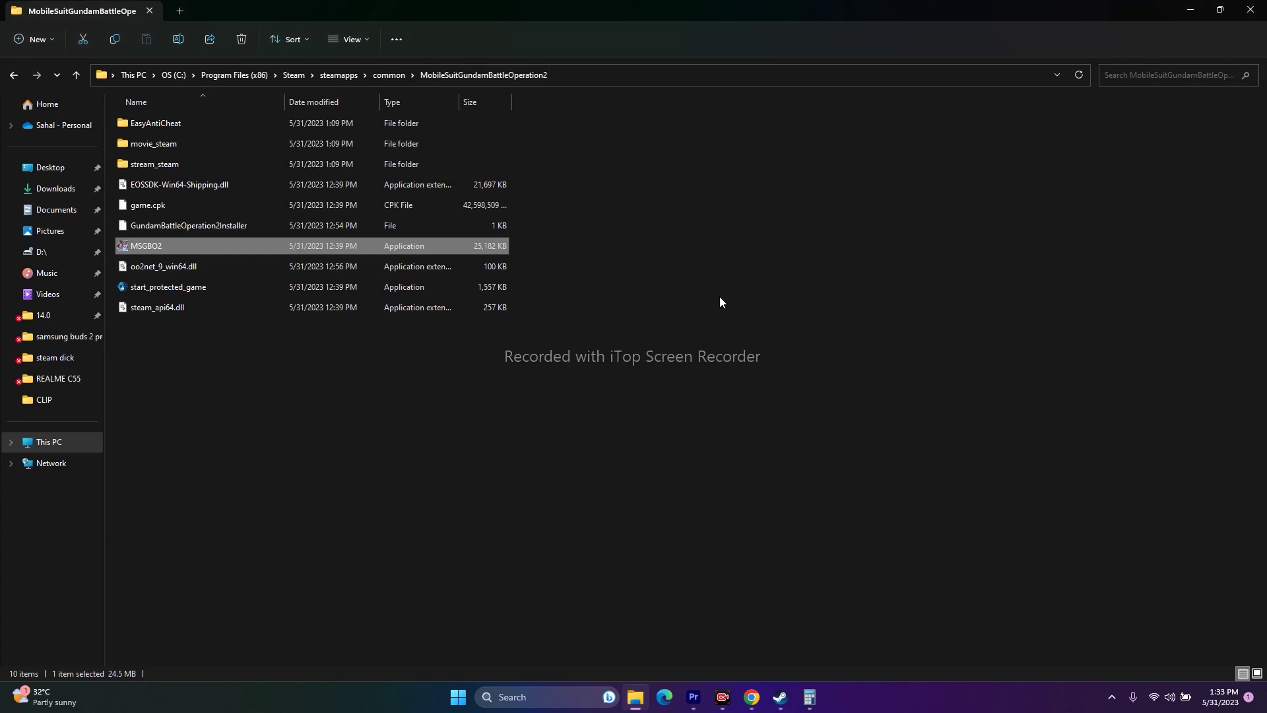
click(780, 696)
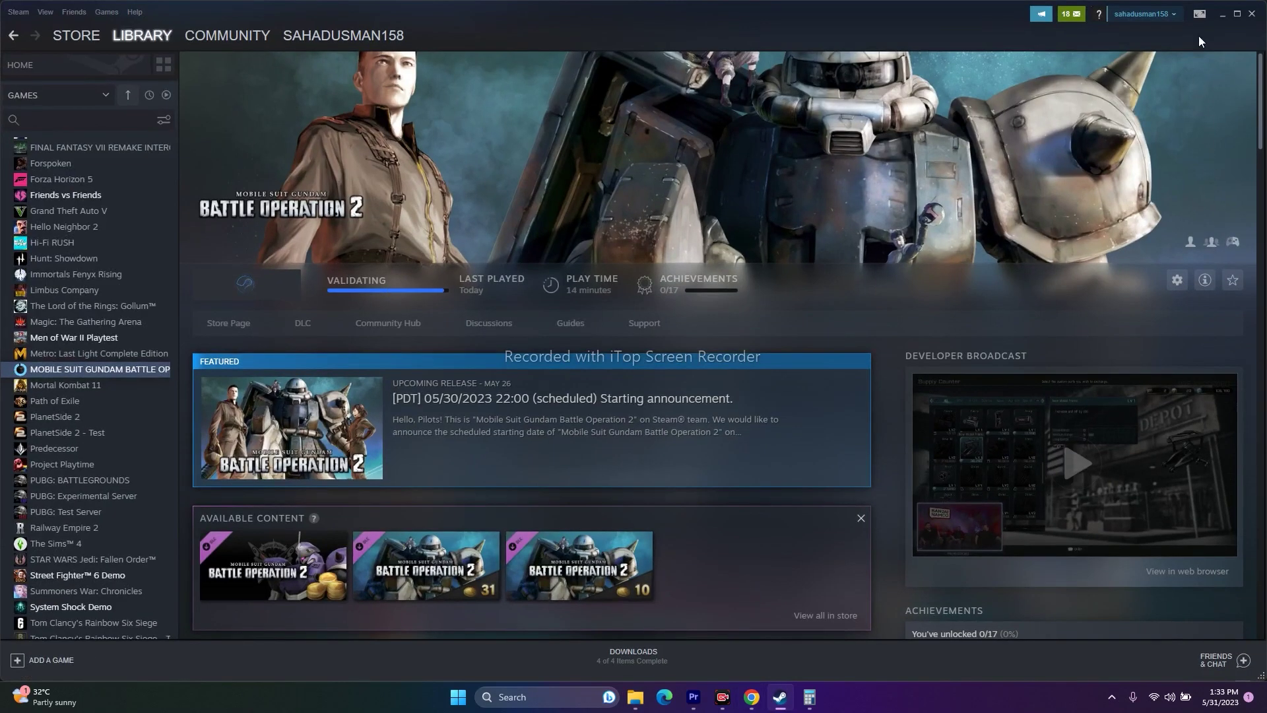
click(1222, 15)
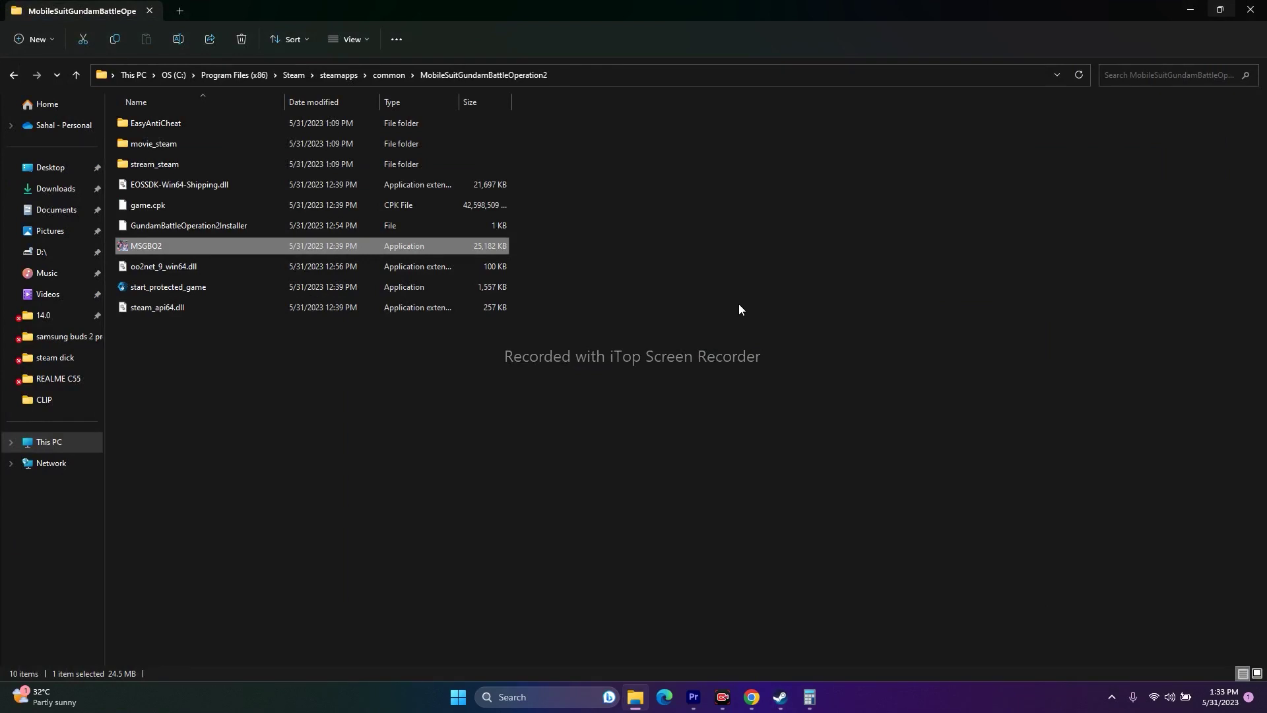
Set MSGBO2 to Windows 8 compatibility mode, after trying Windows 7, and apply it.
right_click(223, 248)
click(276, 493)
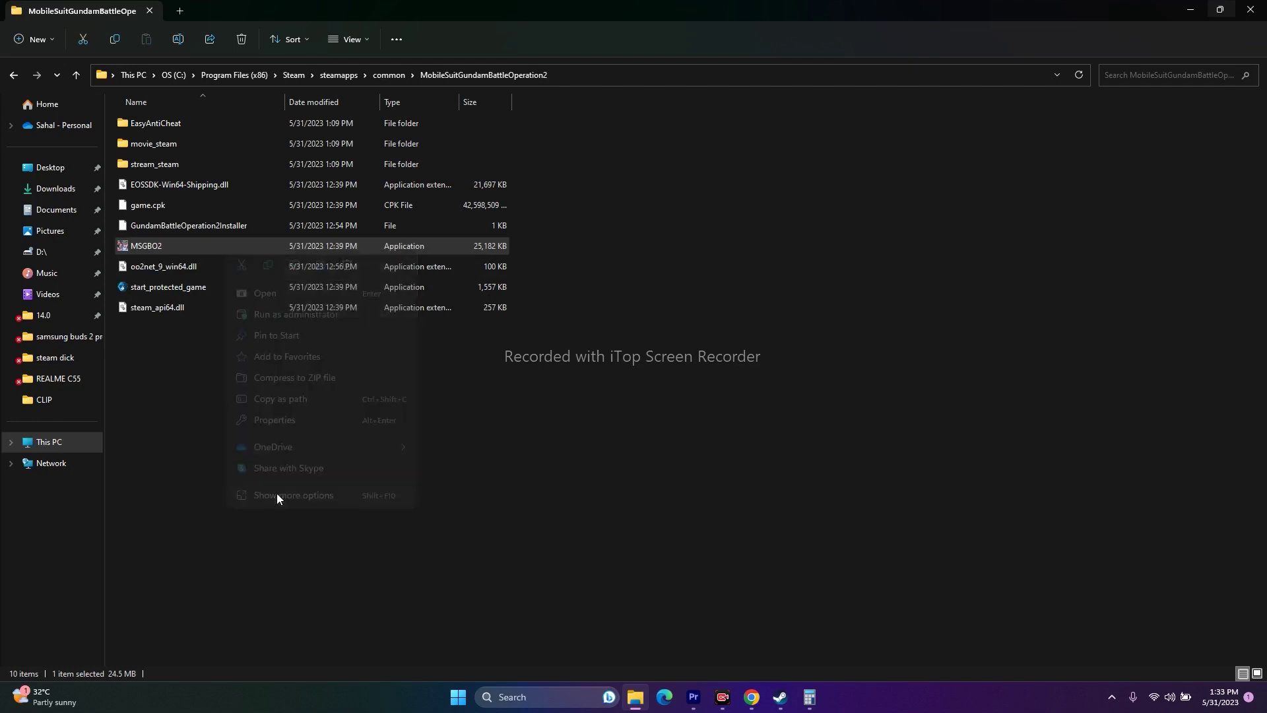
click(312, 482)
click(340, 341)
drag(387, 321, 717, 127)
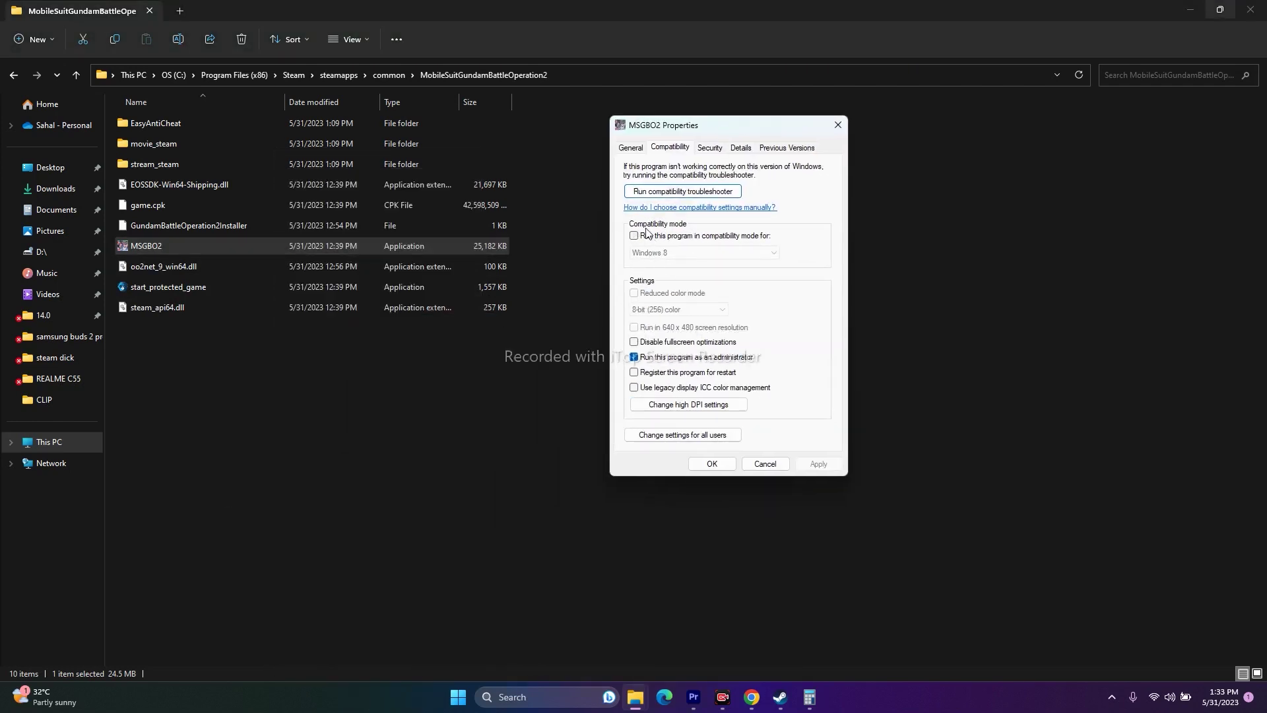
click(634, 236)
click(691, 253)
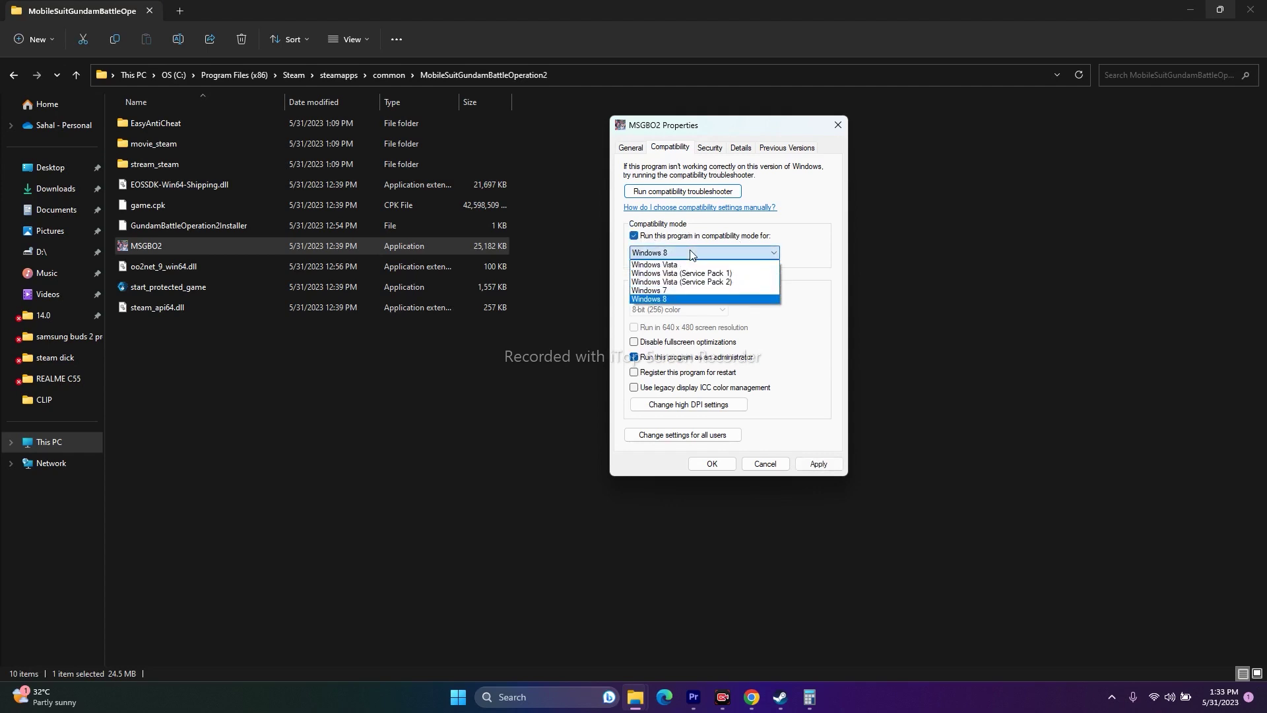
click(662, 291)
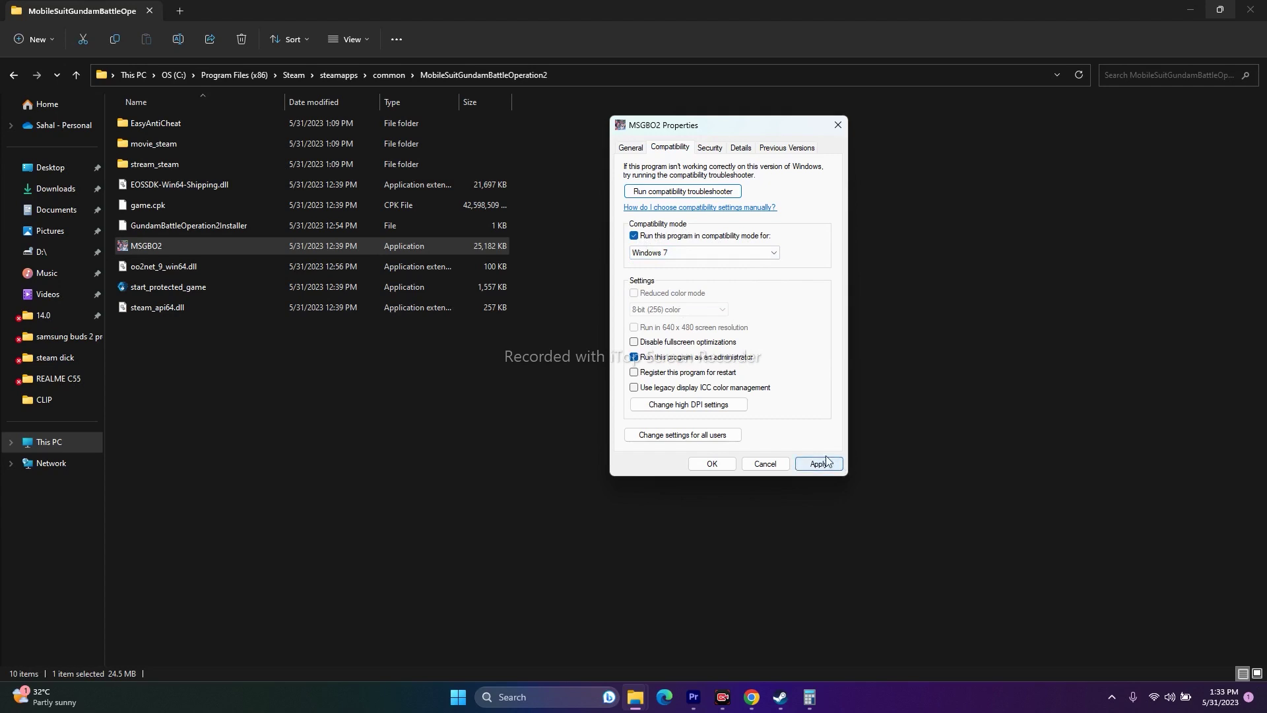
click(654, 253)
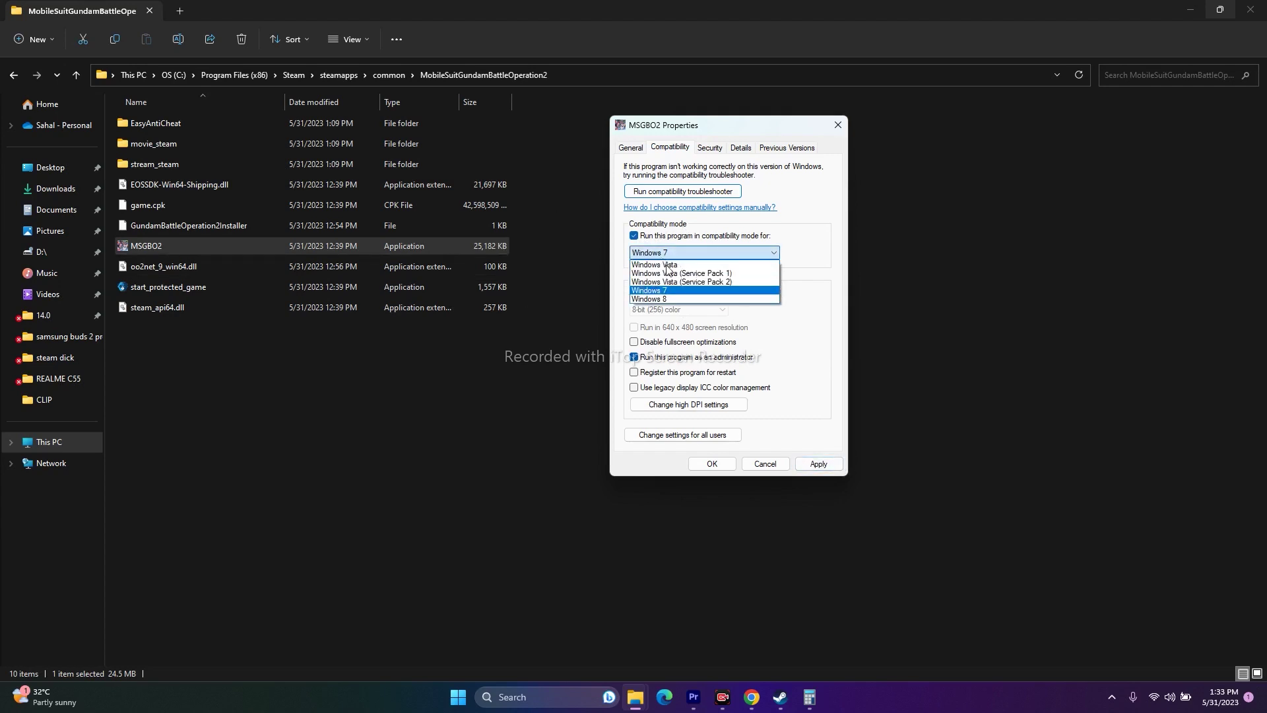
click(676, 298)
click(817, 464)
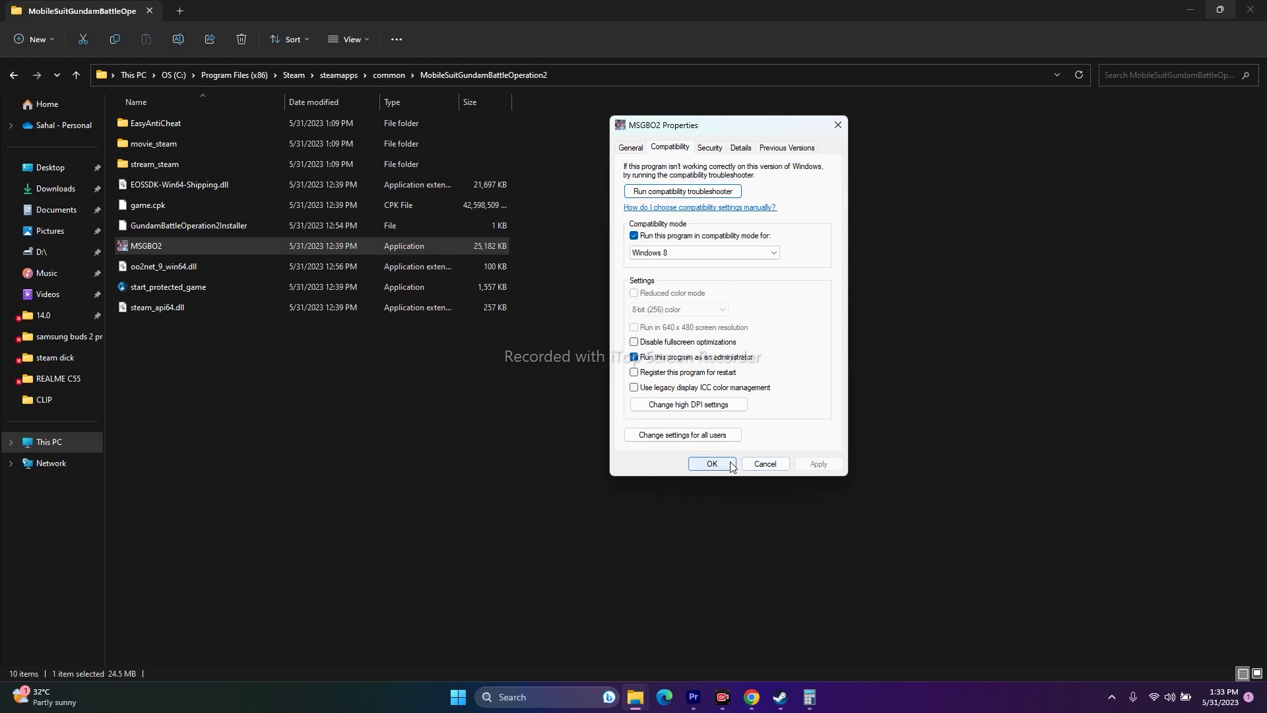
click(712, 464)
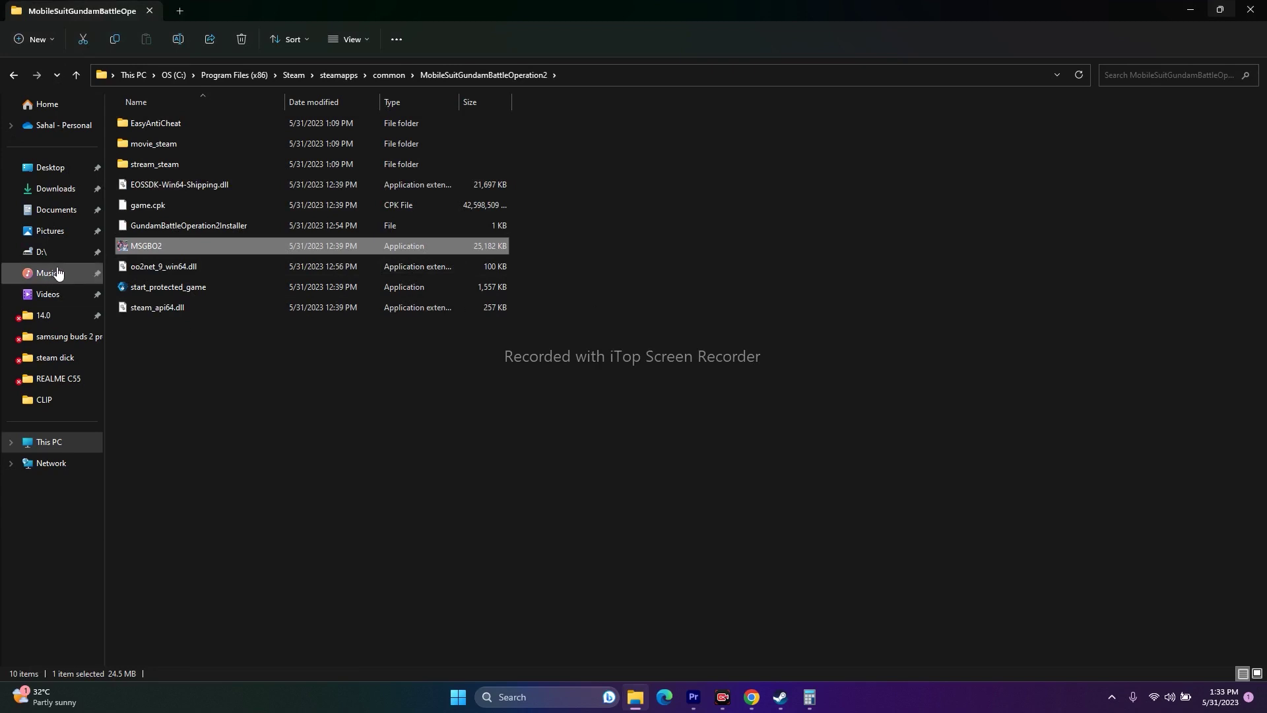
Turn off MSGBO2's compatibility mode, apply the change, and close File Explorer.
right_click(160, 248)
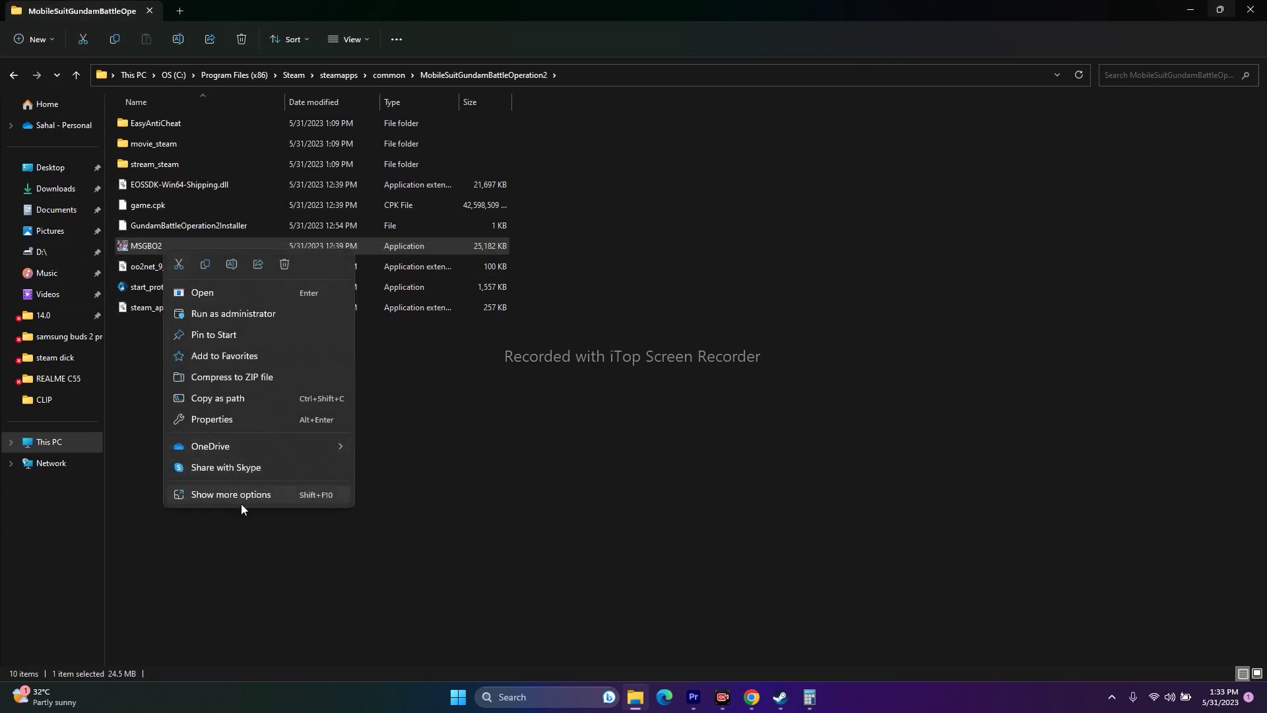
click(240, 502)
click(308, 489)
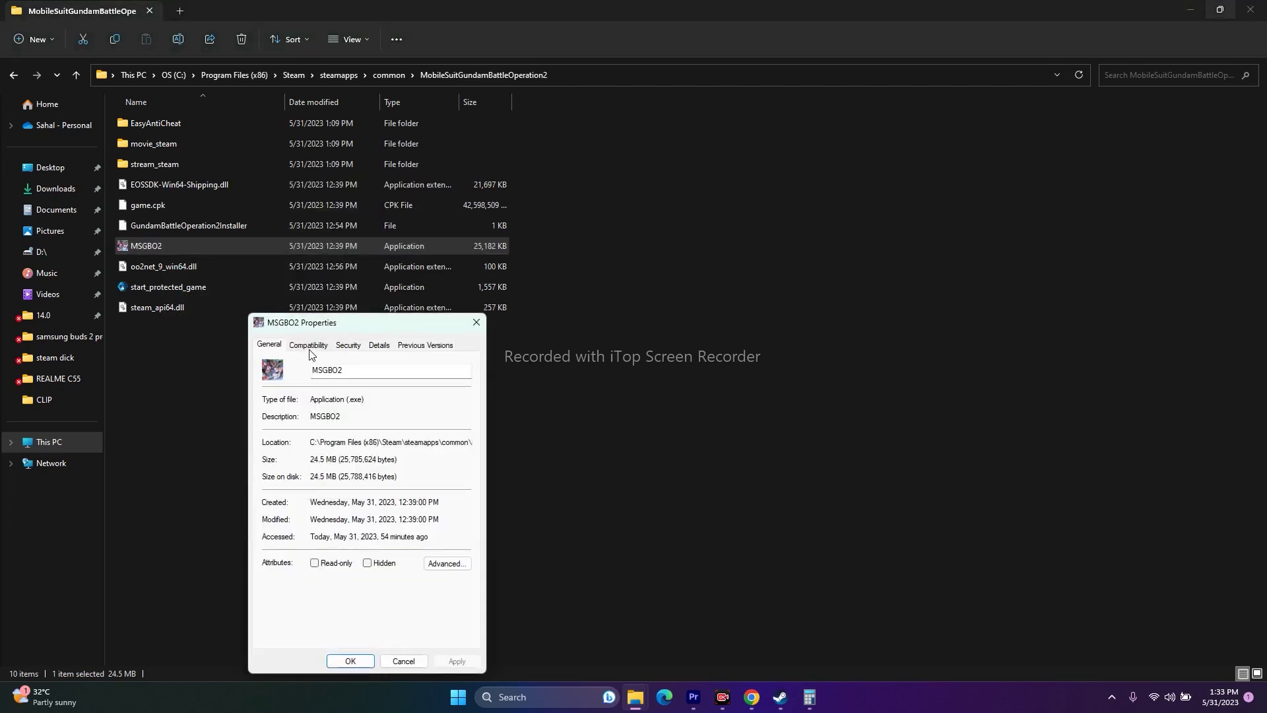
click(308, 345)
drag(330, 323, 814, 127)
click(757, 238)
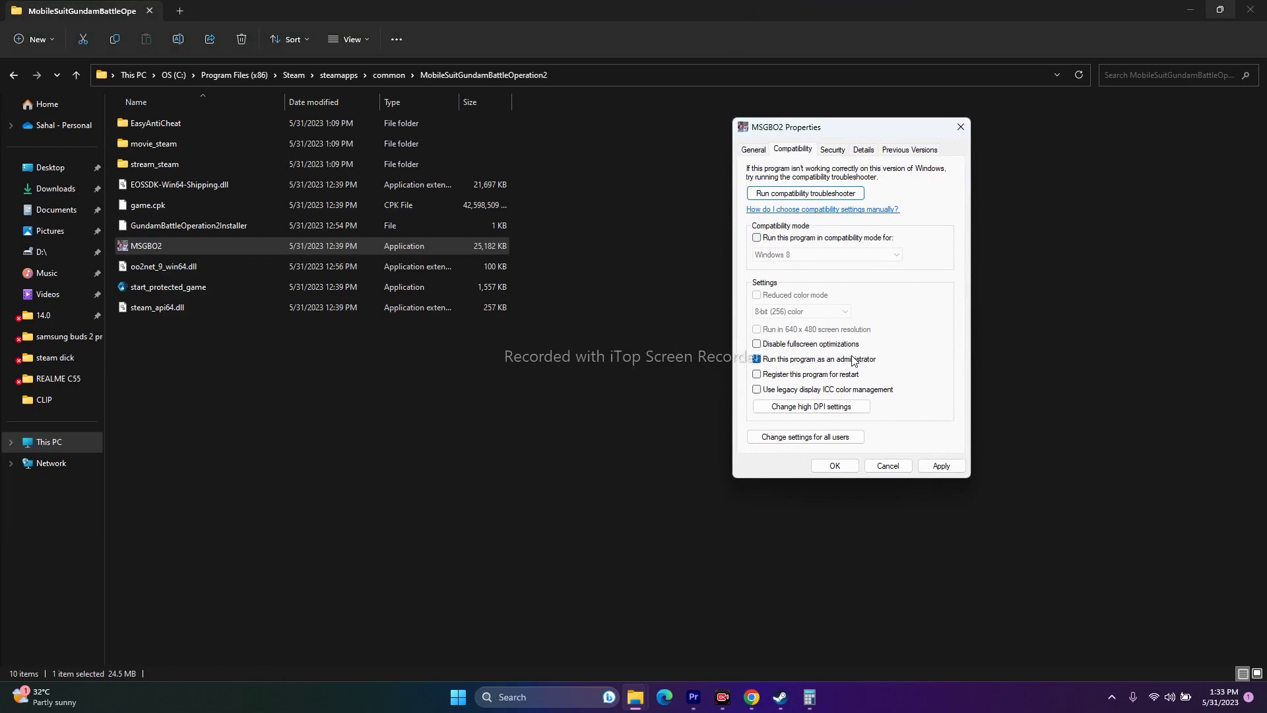
click(941, 466)
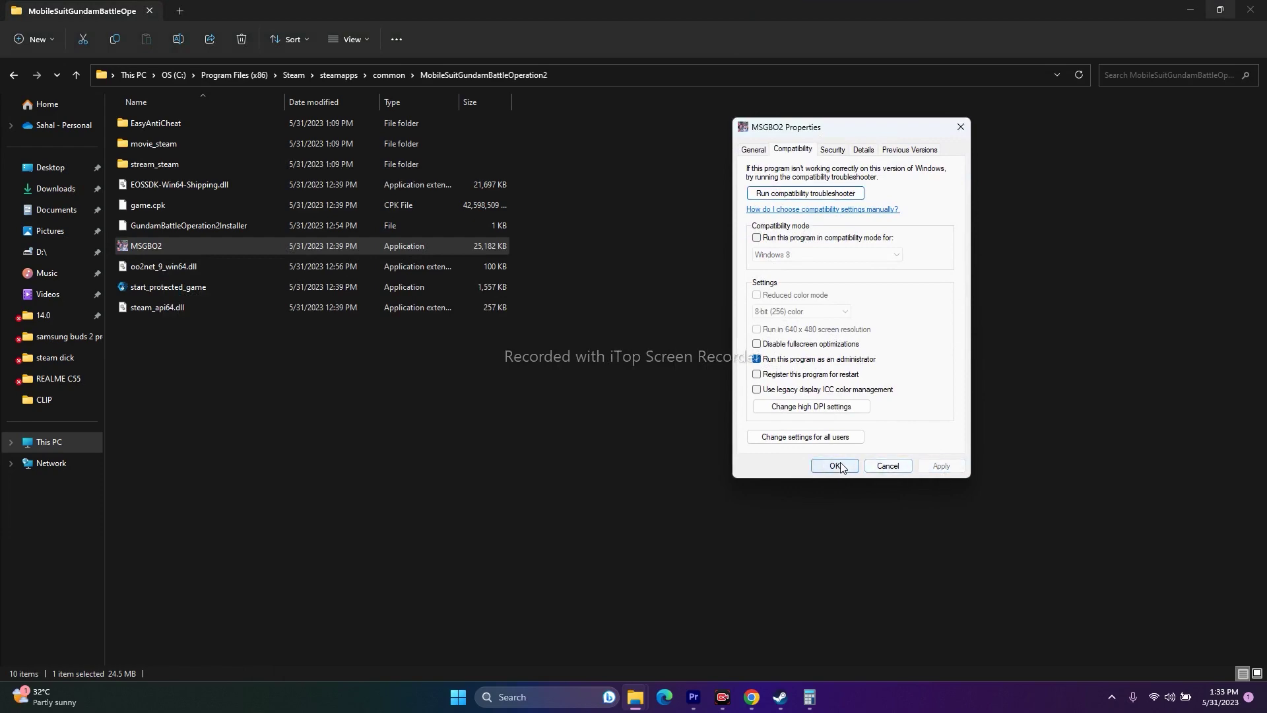
click(835, 466)
click(1238, 9)
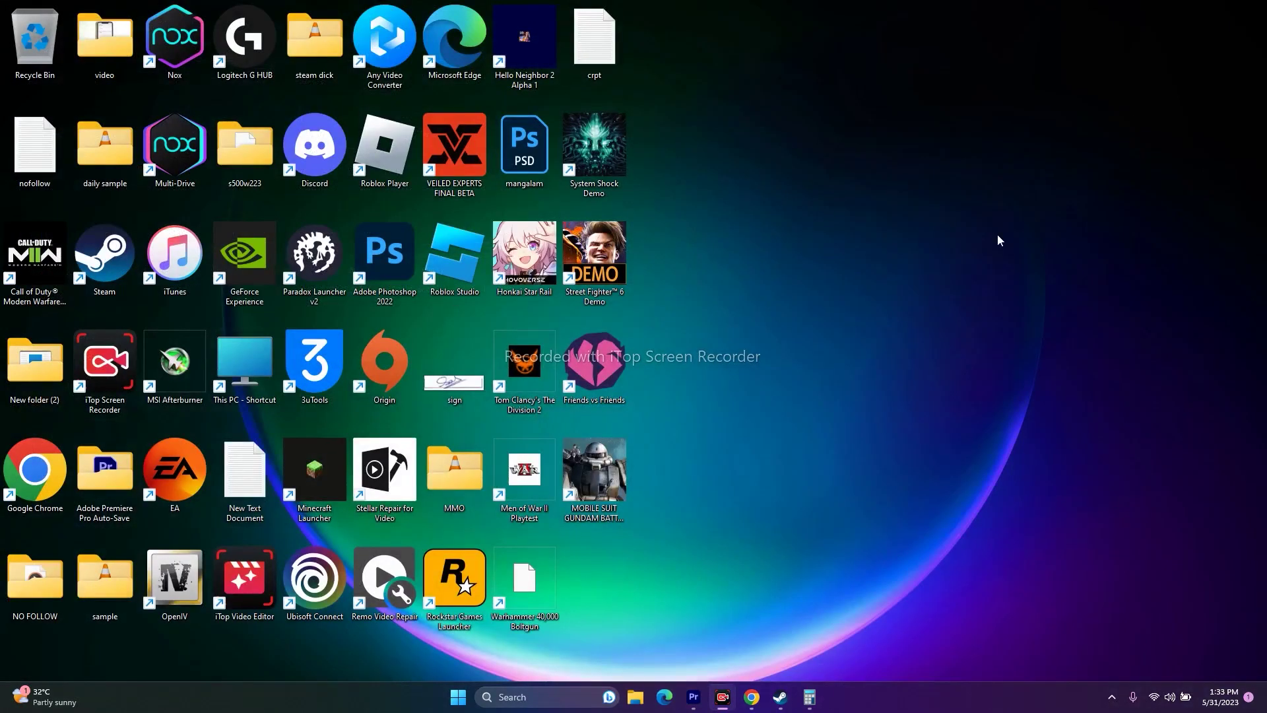
Open Windows Settings' Language & region page and cancel adding a new language.
click(772, 698)
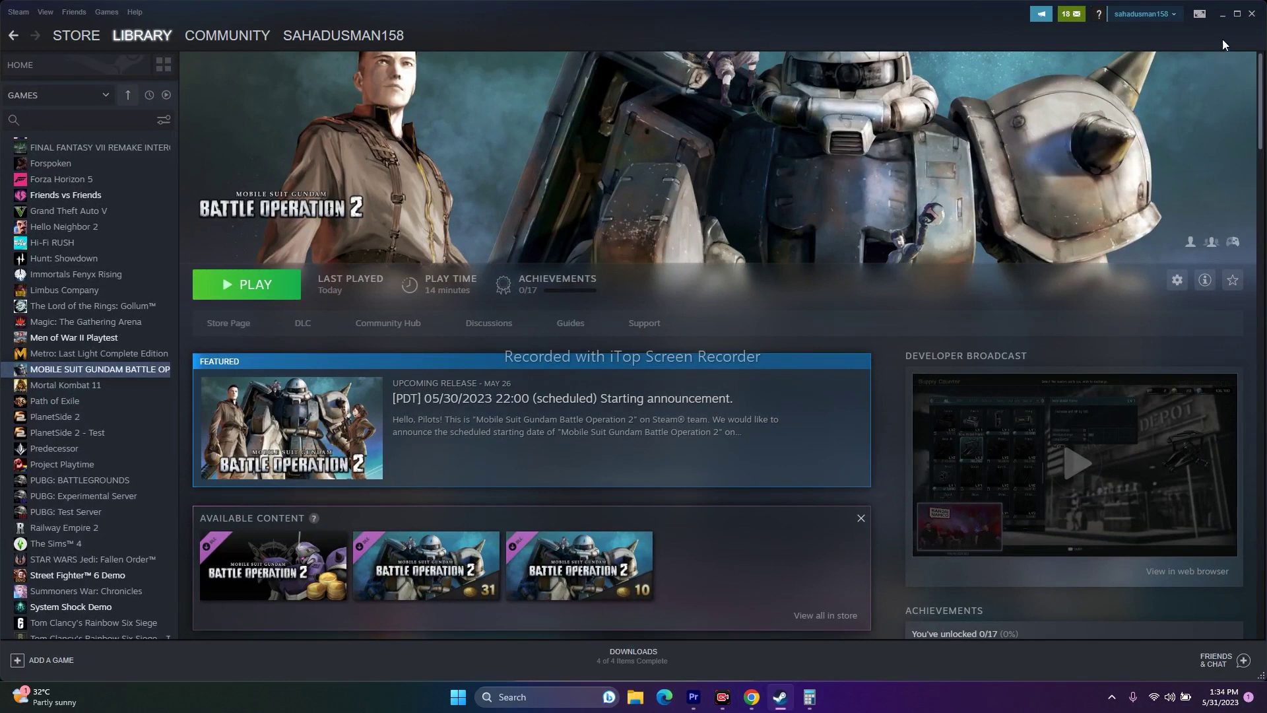
click(1224, 13)
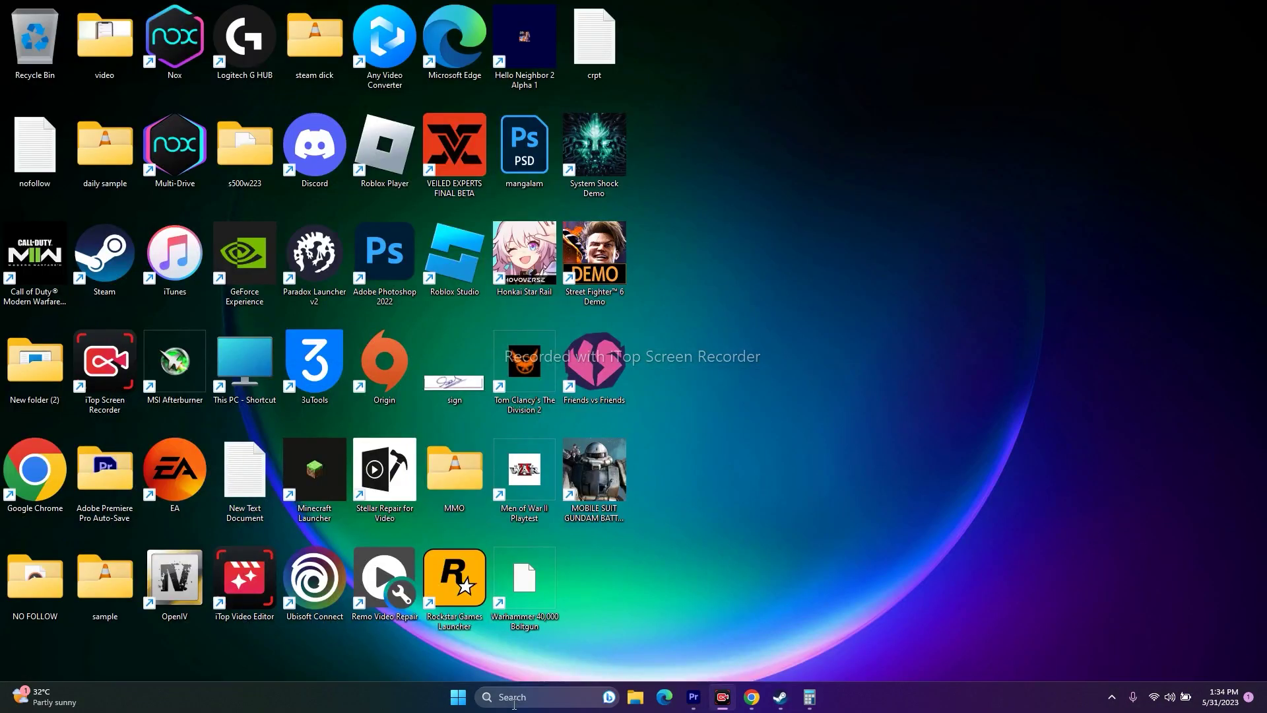
click(515, 704)
click(538, 432)
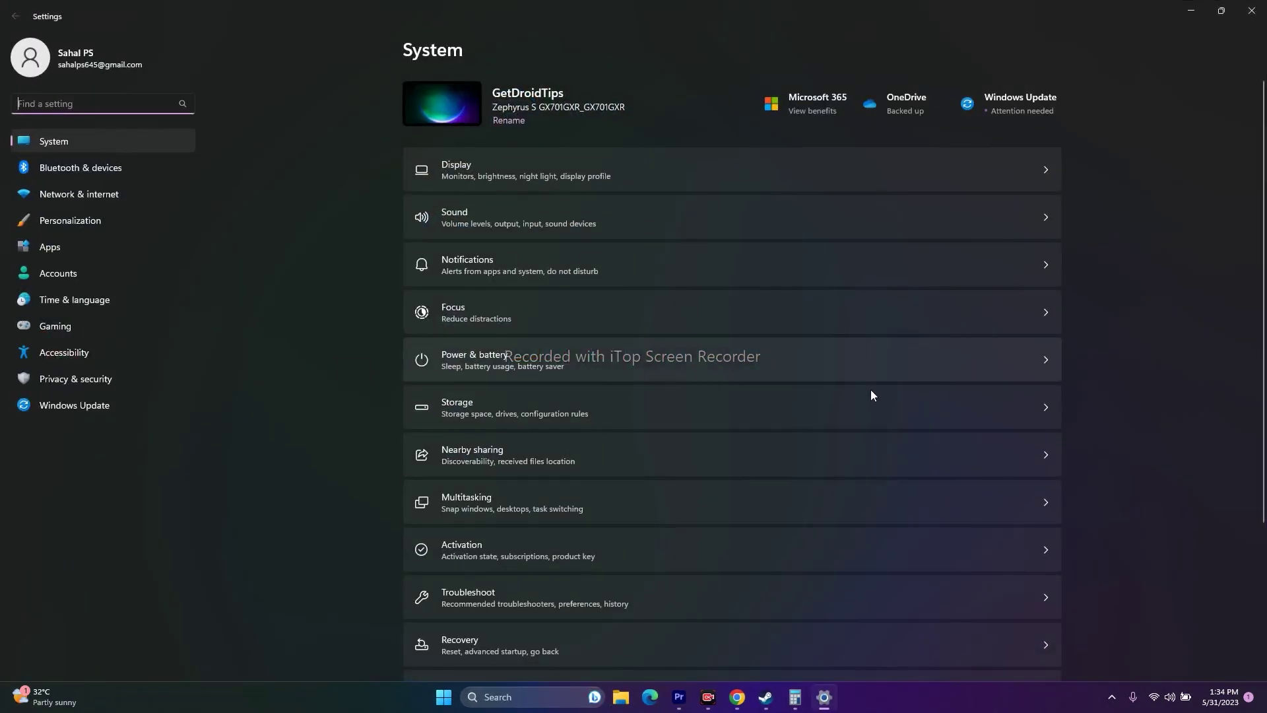
click(86, 301)
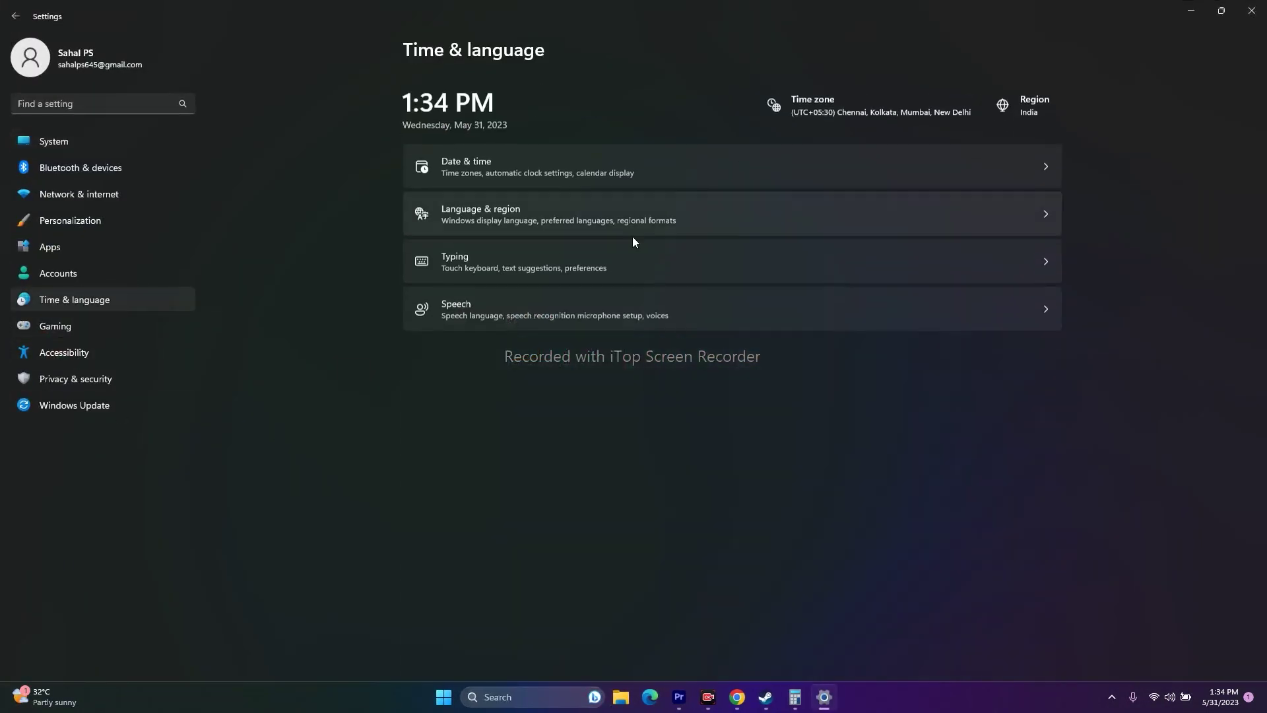
click(485, 209)
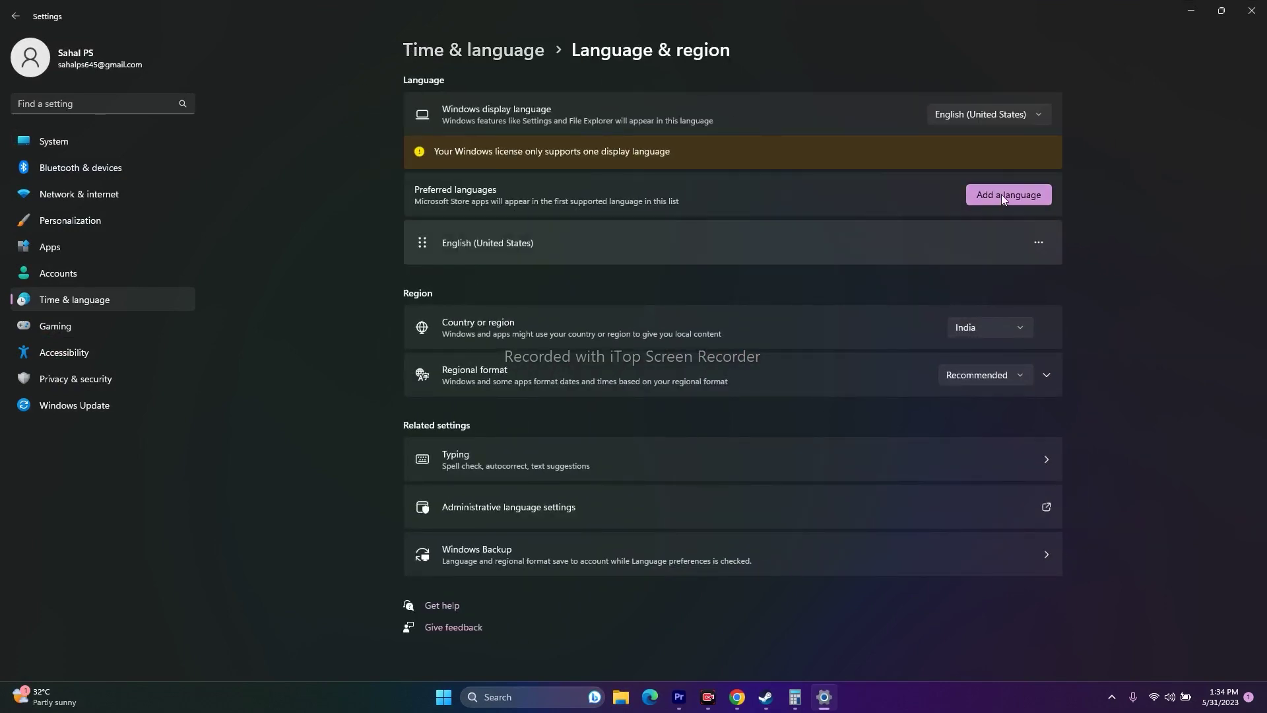
click(1000, 194)
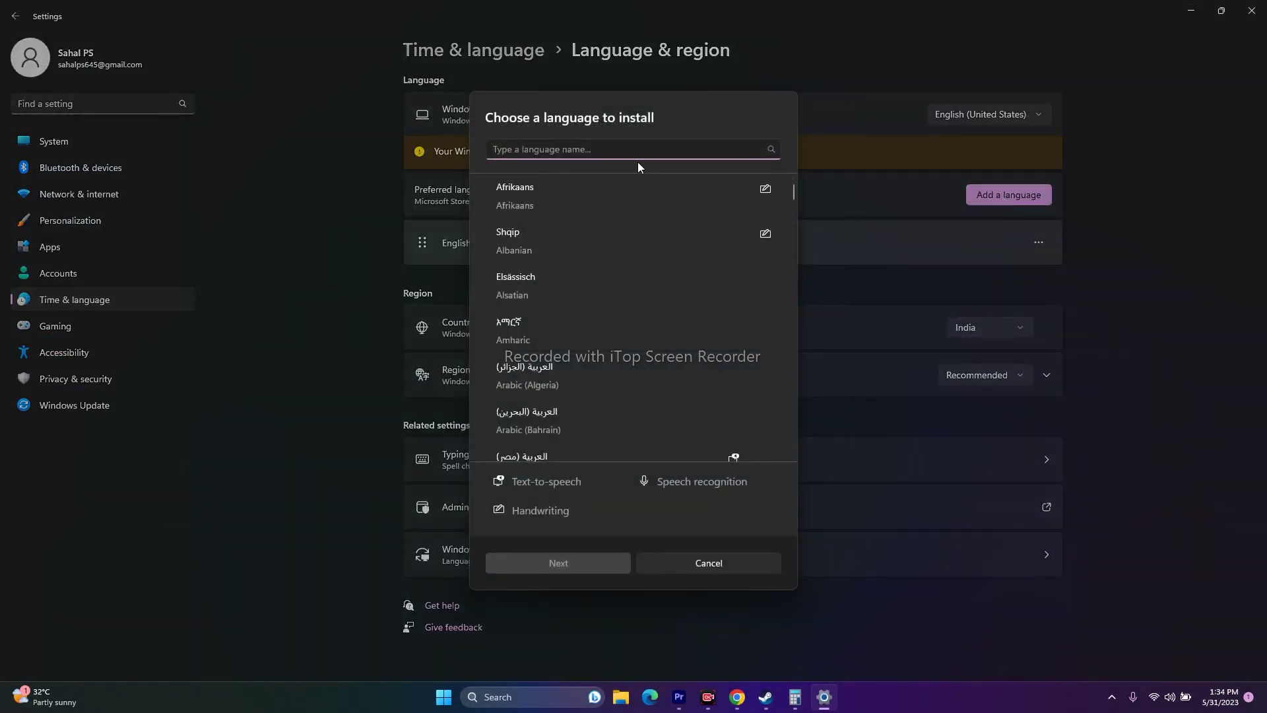
click(703, 559)
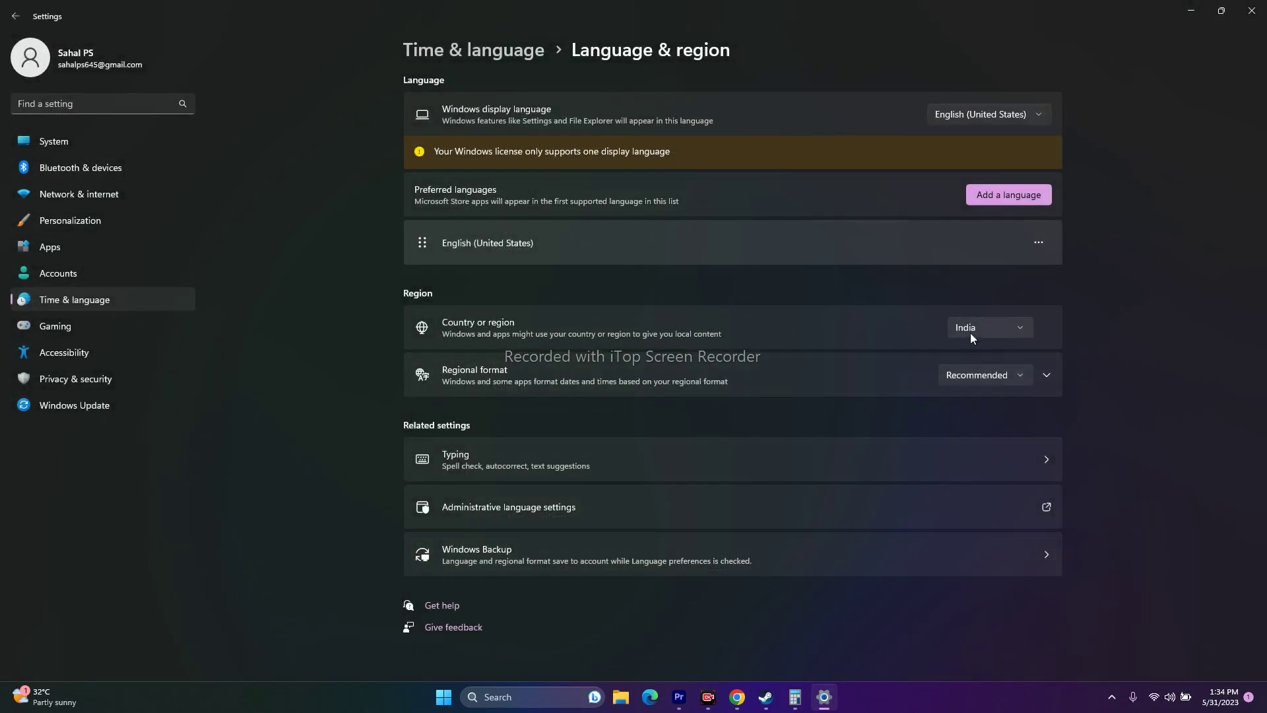
Turn on Set time zone automatically under Date & time, then close Settings.
click(15, 16)
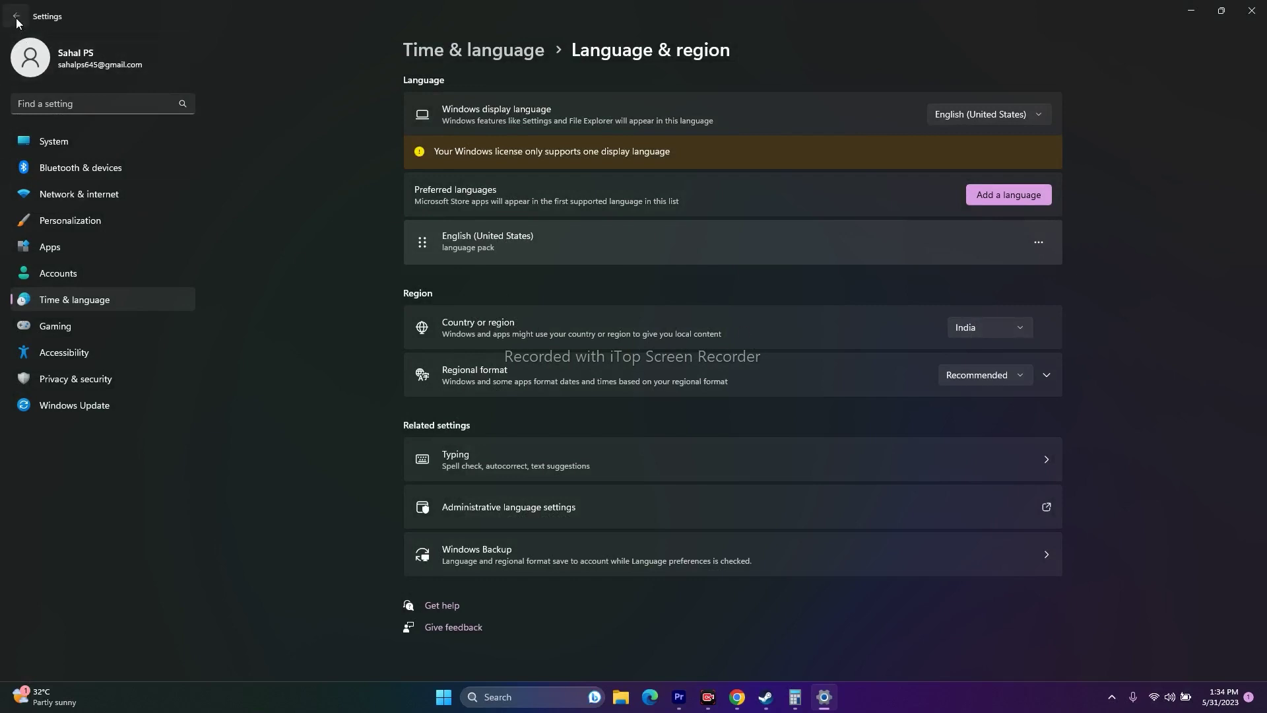
click(475, 157)
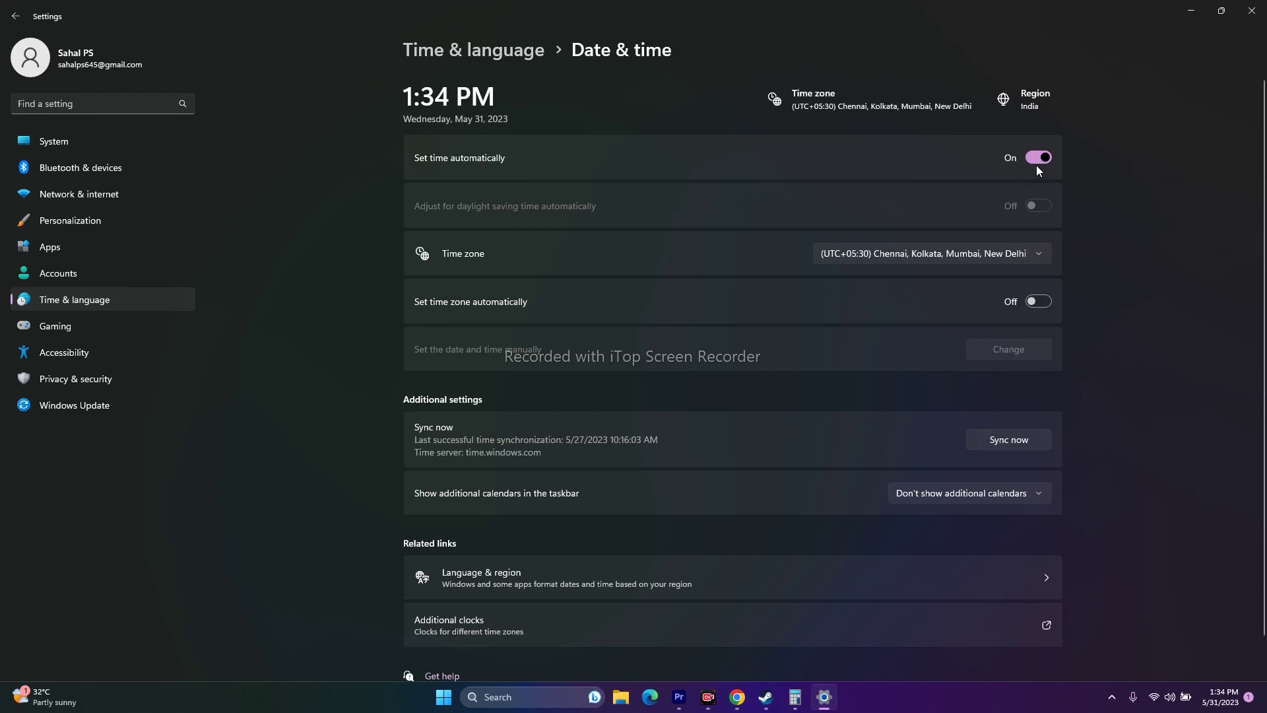
click(1036, 302)
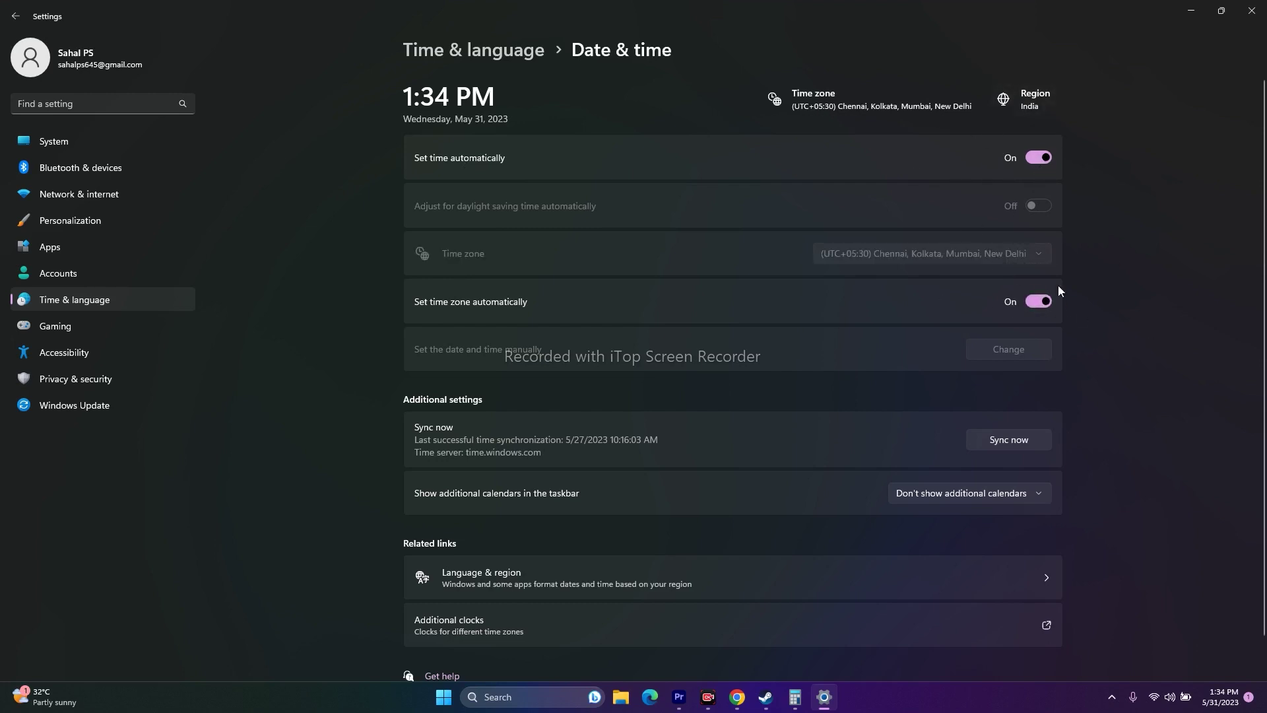
click(1251, 10)
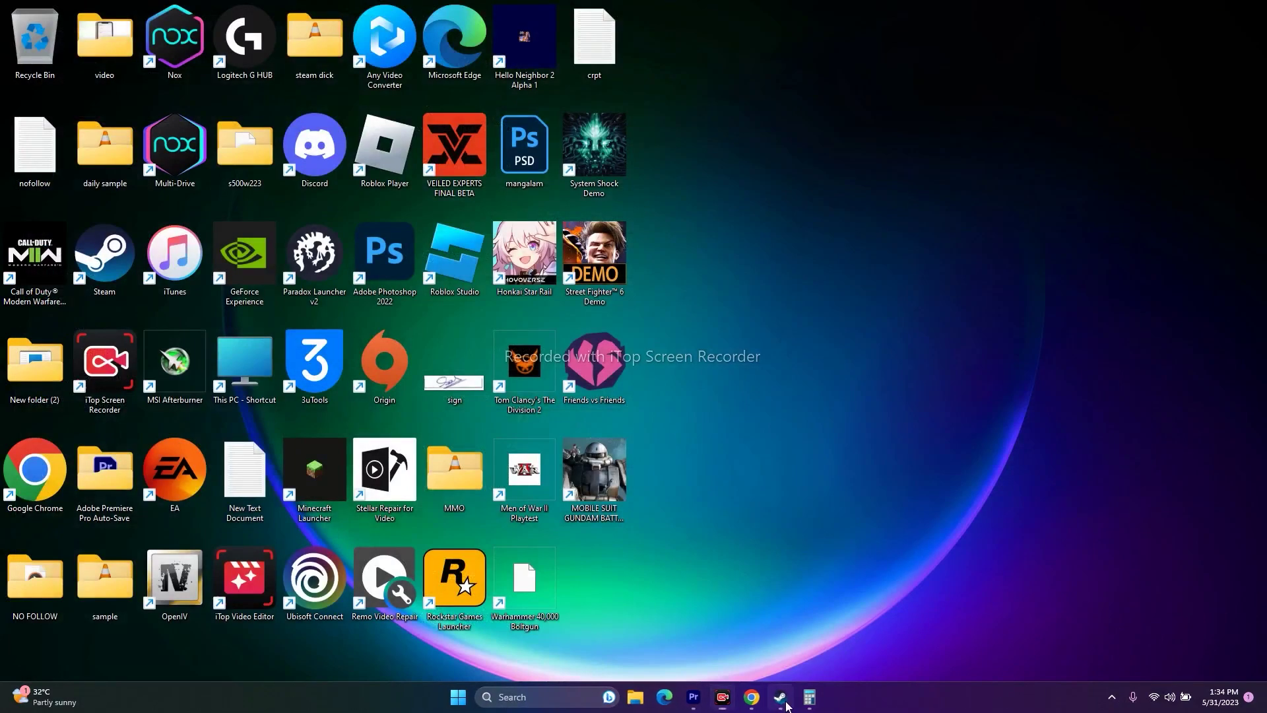
Bring up Battle Operation 2's Steam library page, minimize Steam, and launch File Explorer.
click(778, 697)
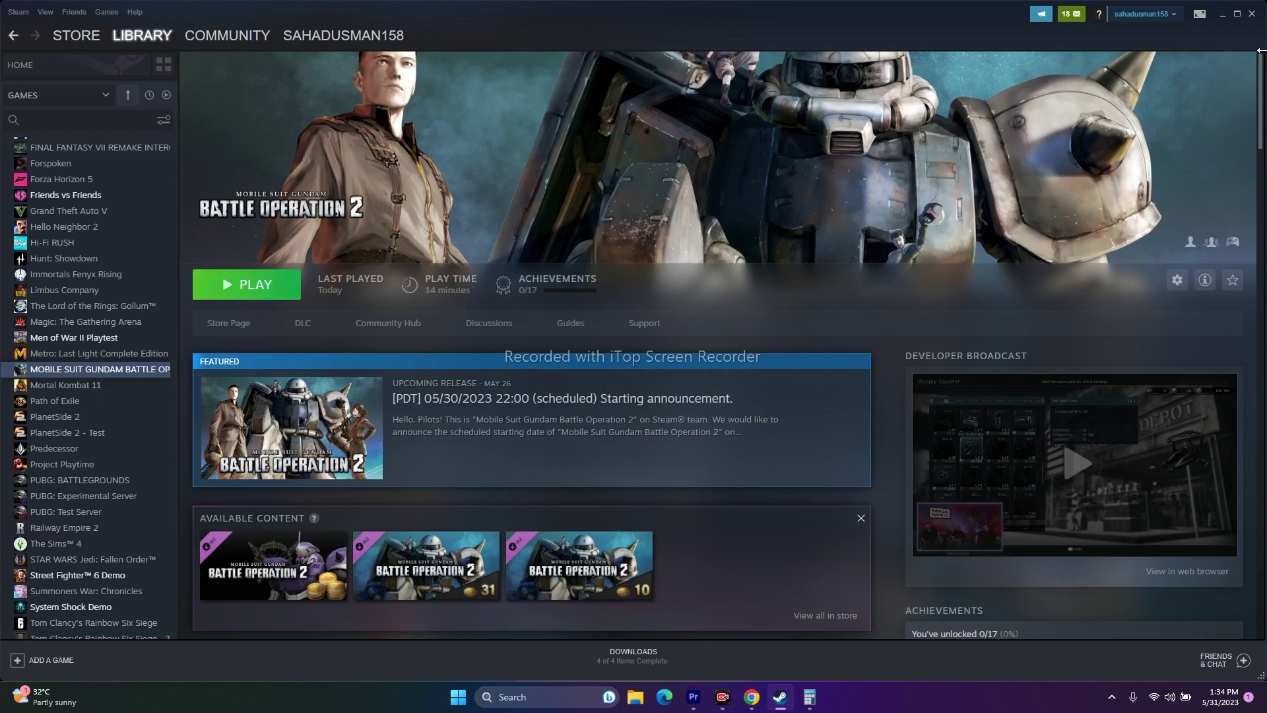
click(1221, 21)
click(635, 697)
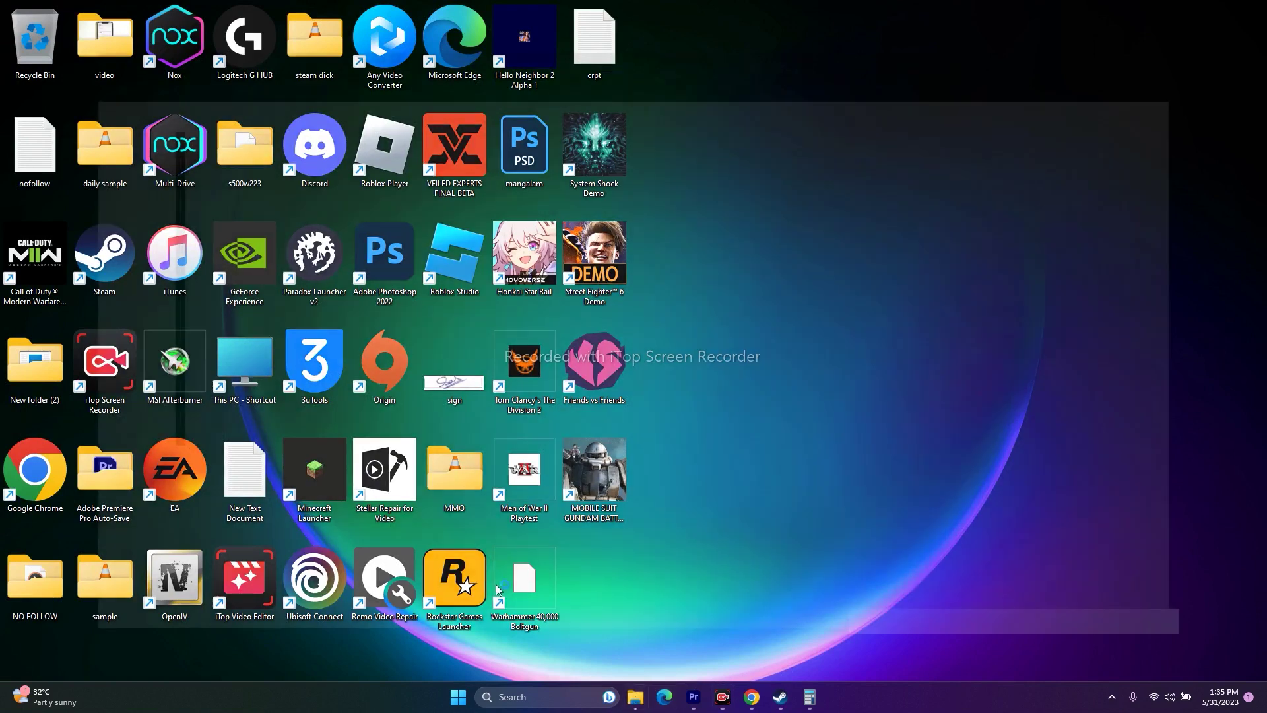
Look through the Documents folder under This PC, close it, and restore the Steam library.
click(60, 439)
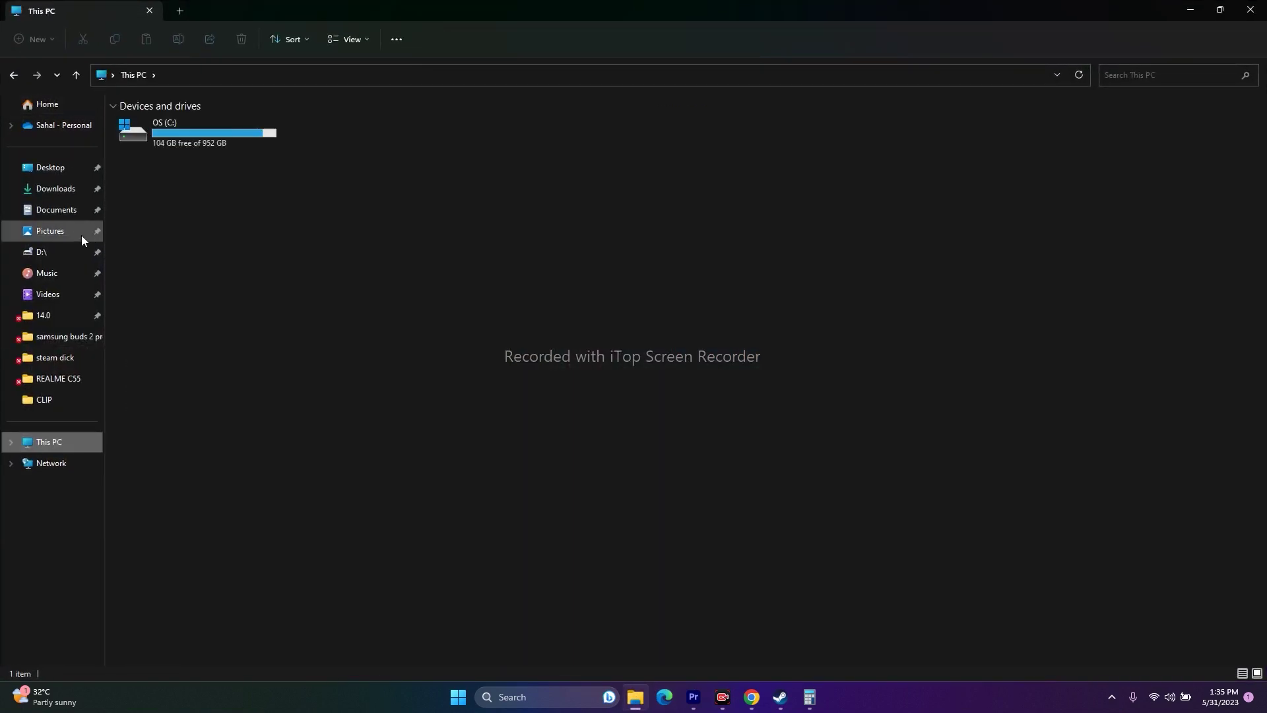
click(56, 210)
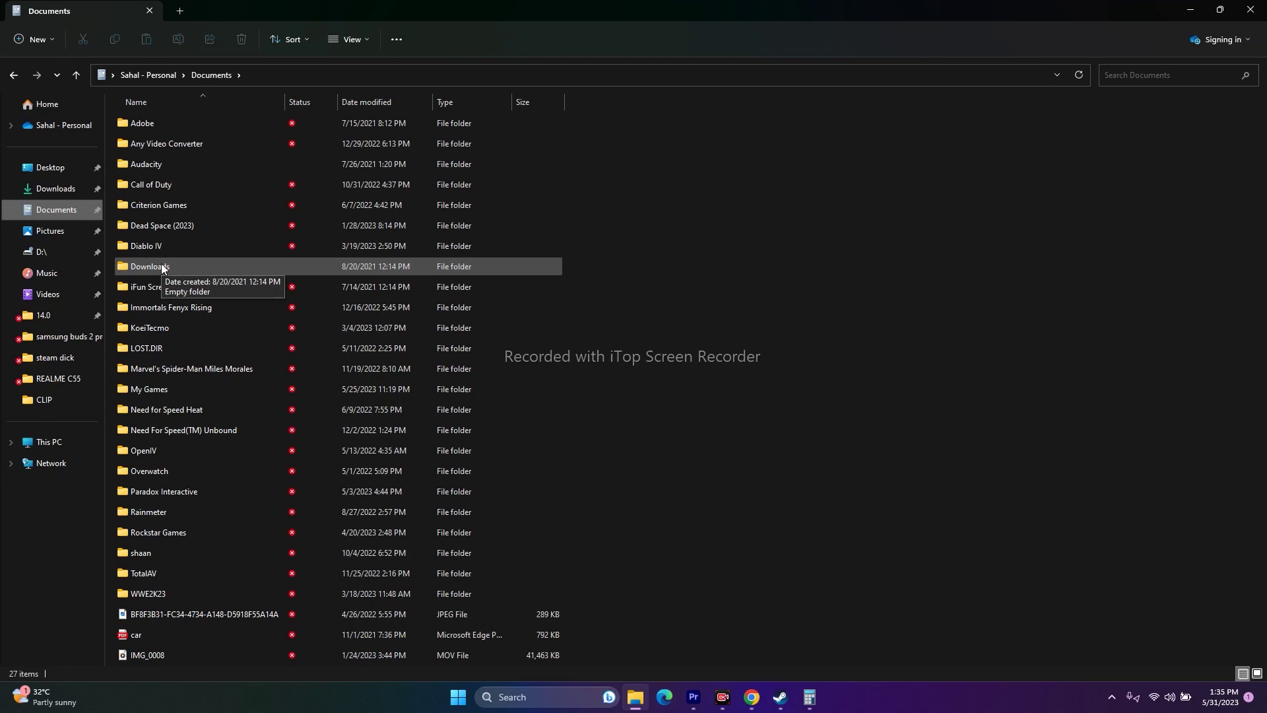
click(1250, 10)
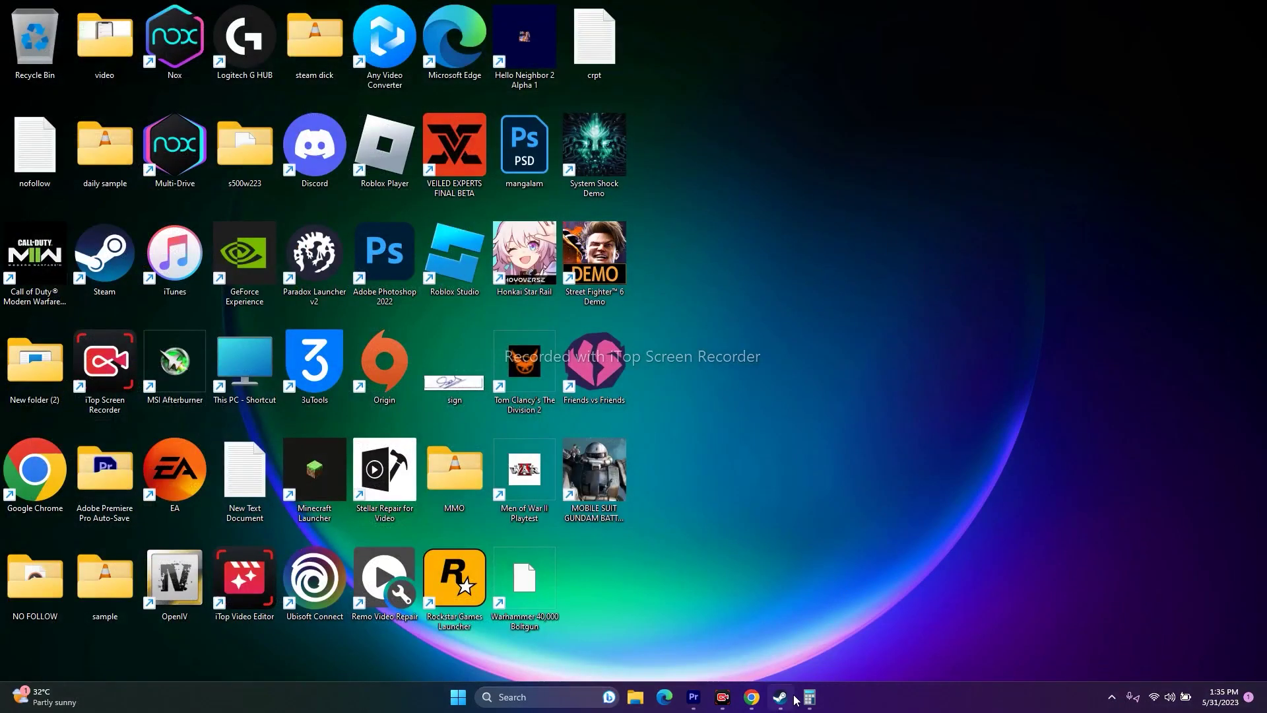
click(781, 698)
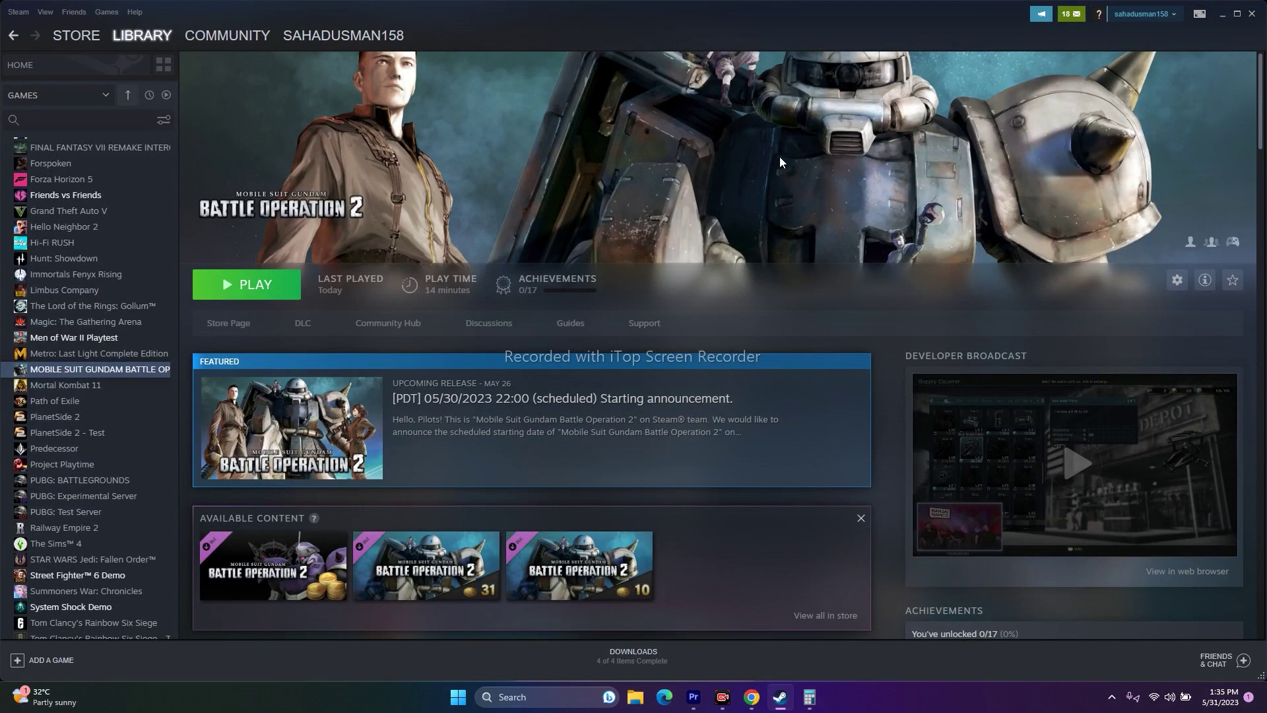
Minimize Steam and open Windows Defender Firewall in Control Panel through search.
click(1218, 17)
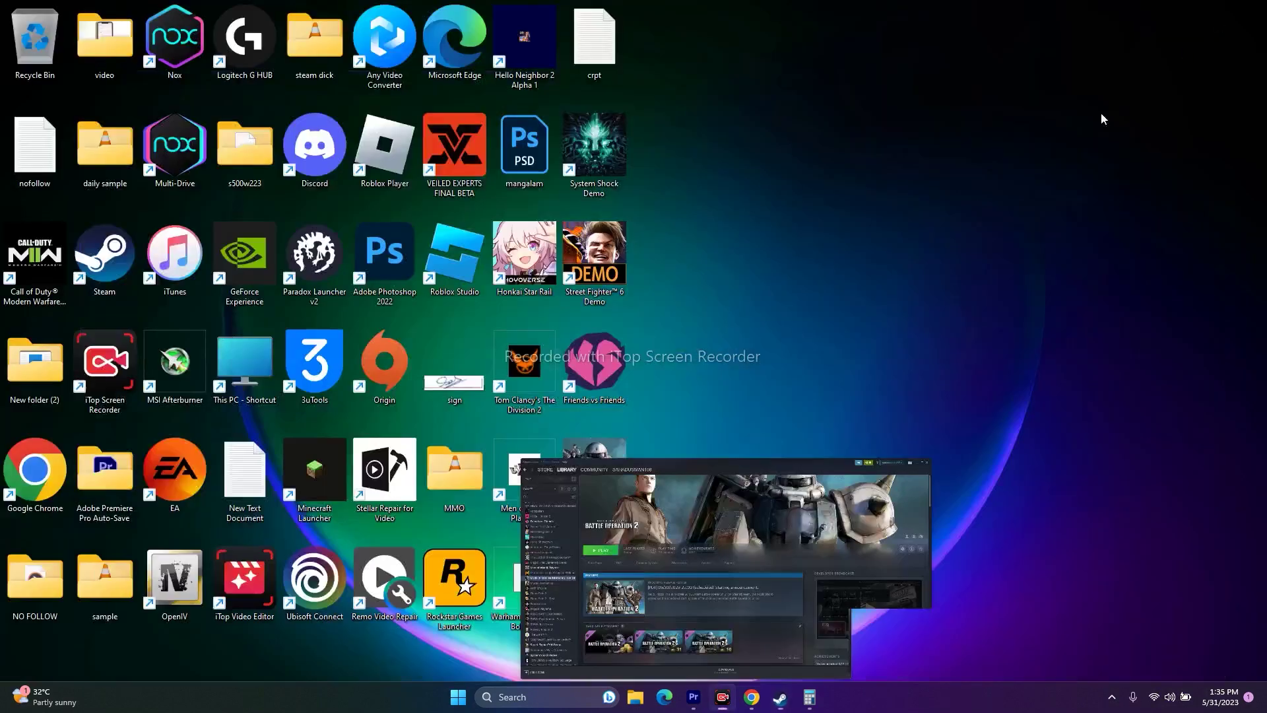
click(576, 694)
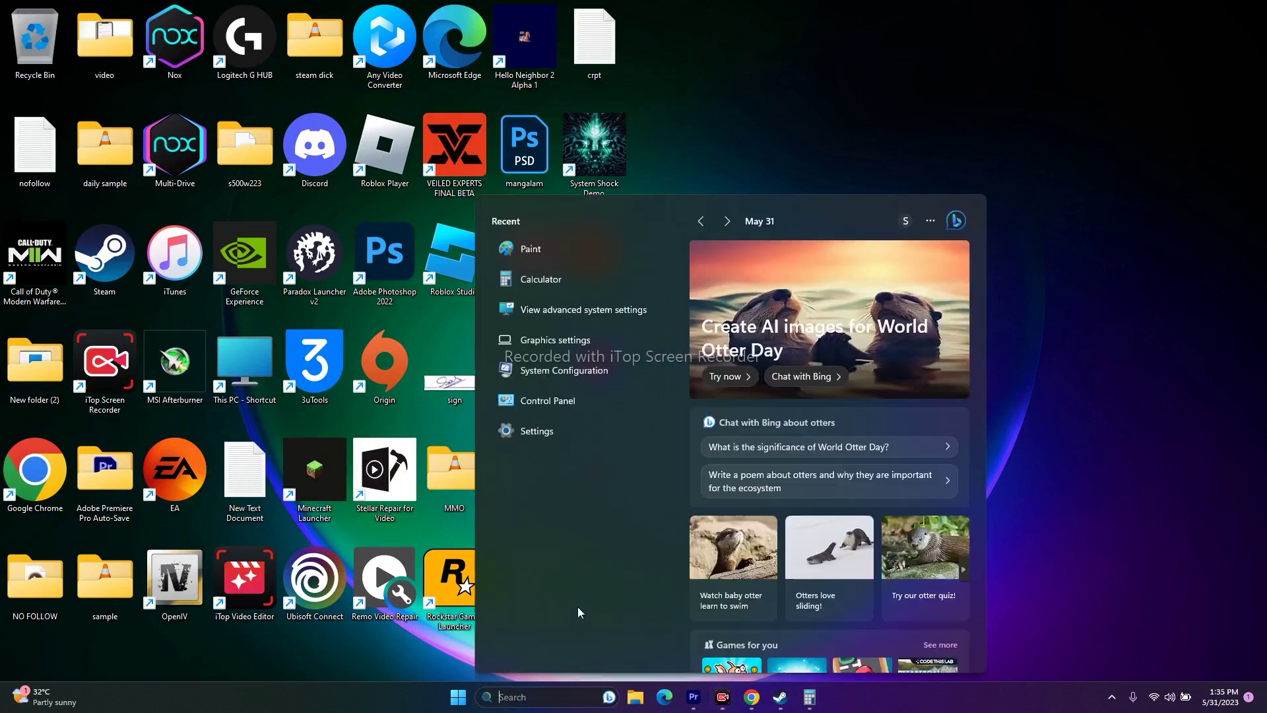
click(541, 399)
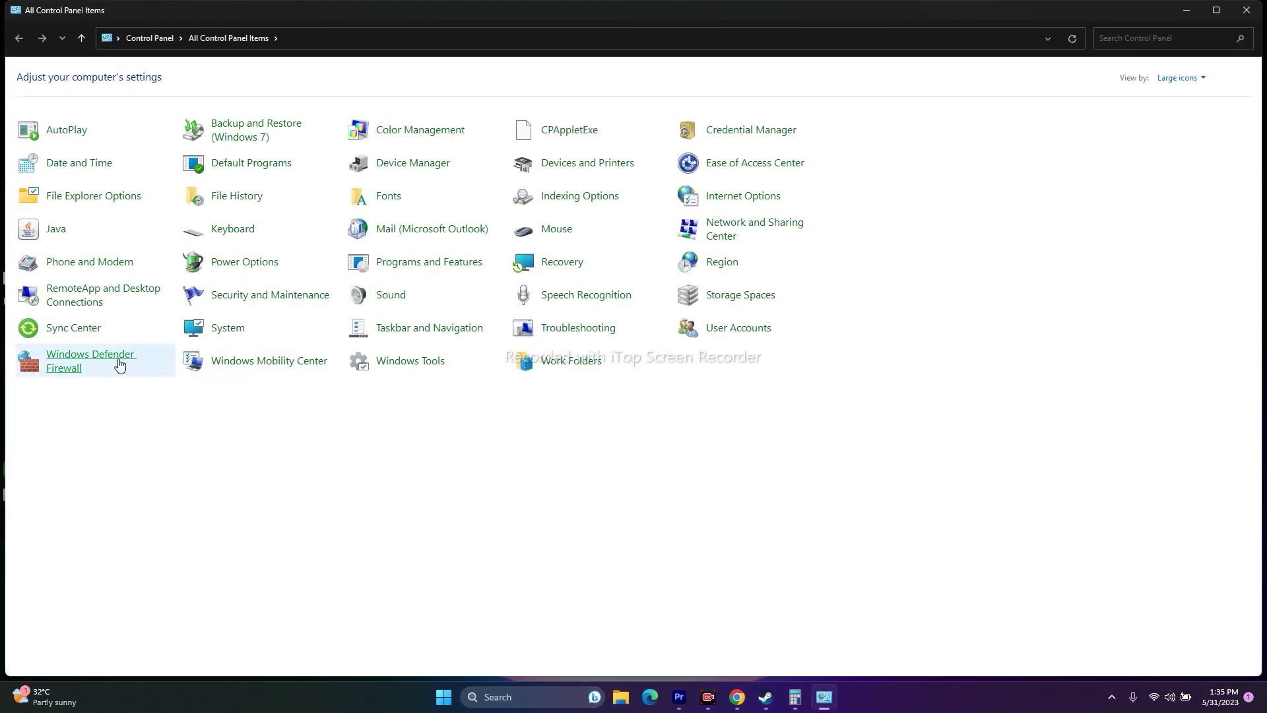
click(112, 362)
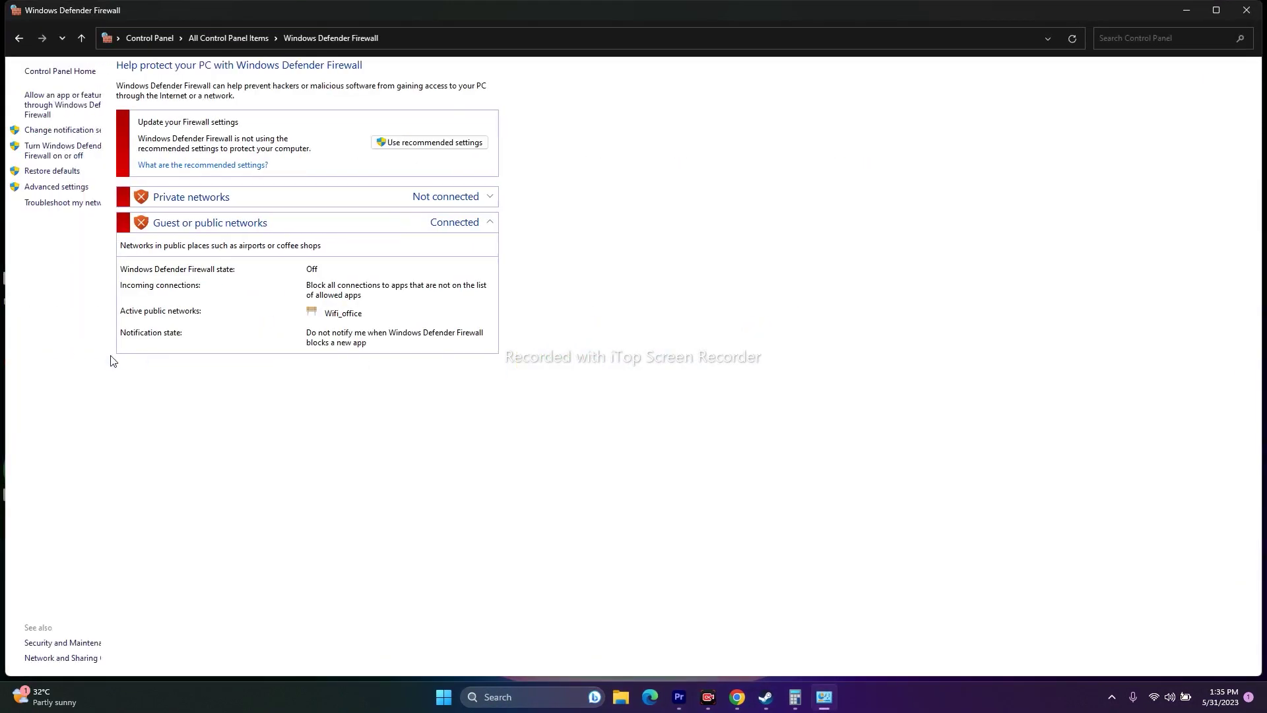
Review the firewall's allowed apps list, then start allowing another app and browse for it.
click(45, 107)
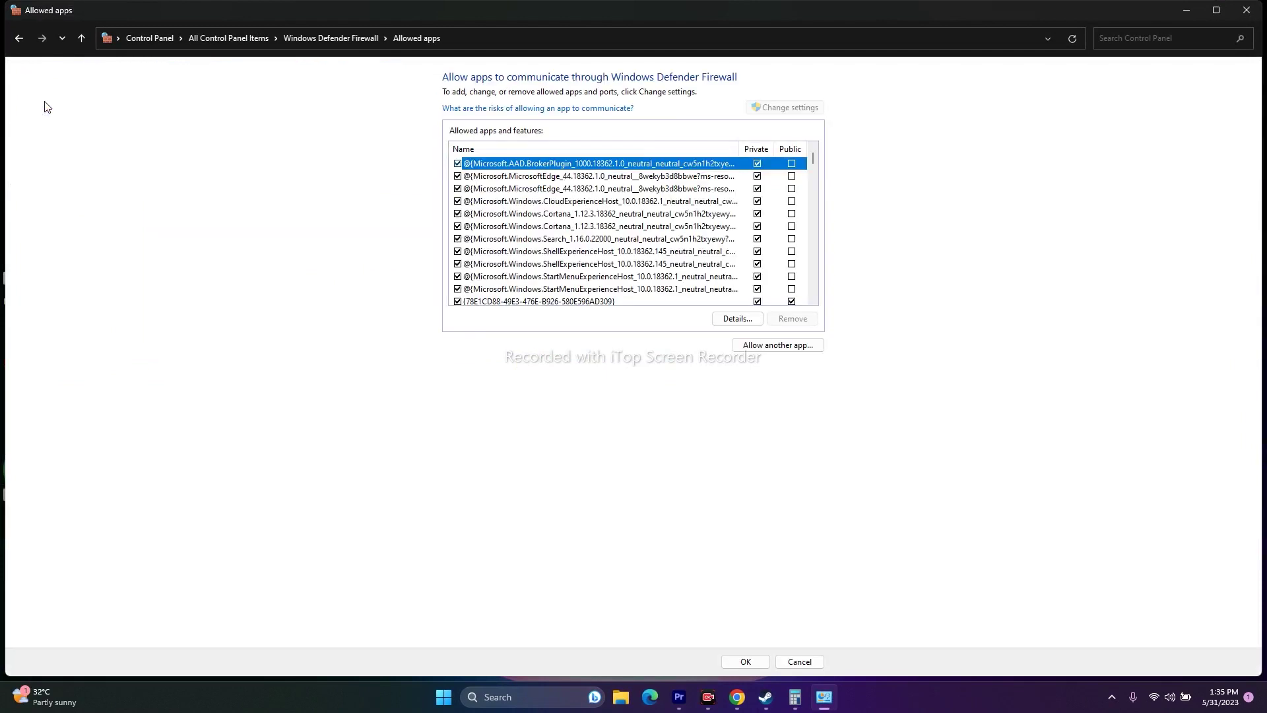
scroll(553, 215, down, 15)
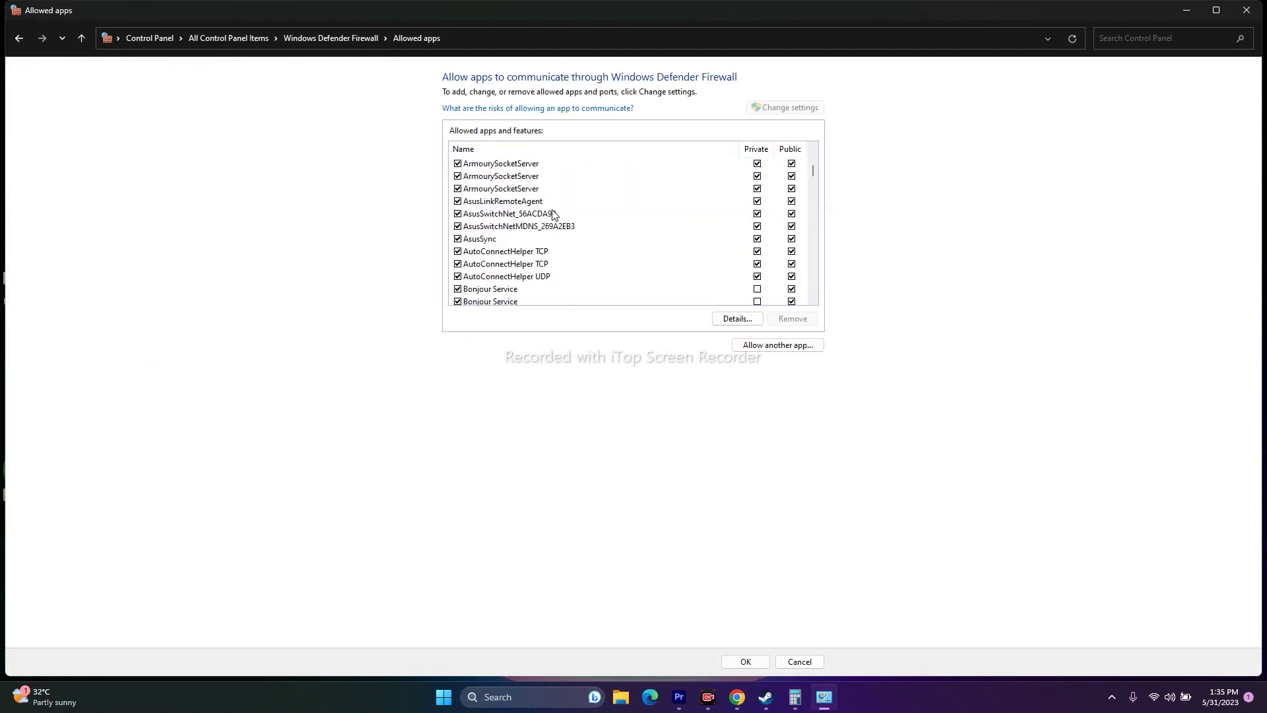
scroll(553, 214, down, 15)
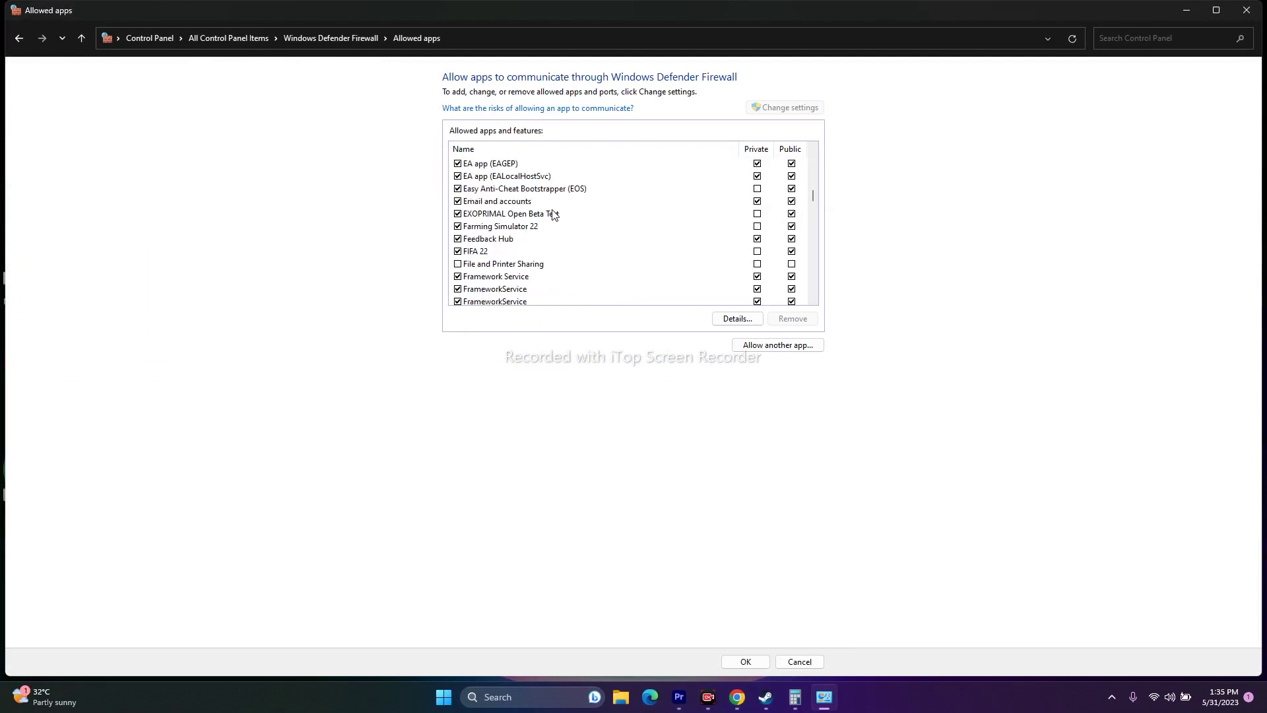
scroll(553, 215, down, 1)
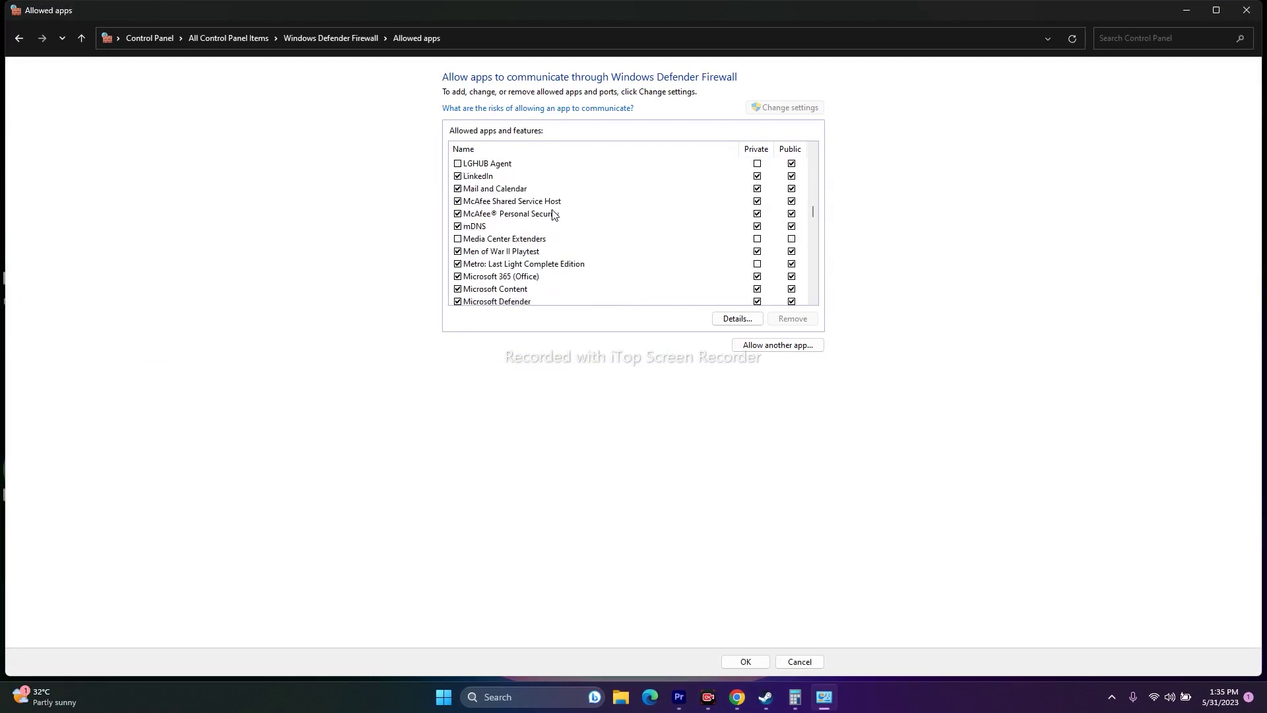
scroll(553, 215, down, 1)
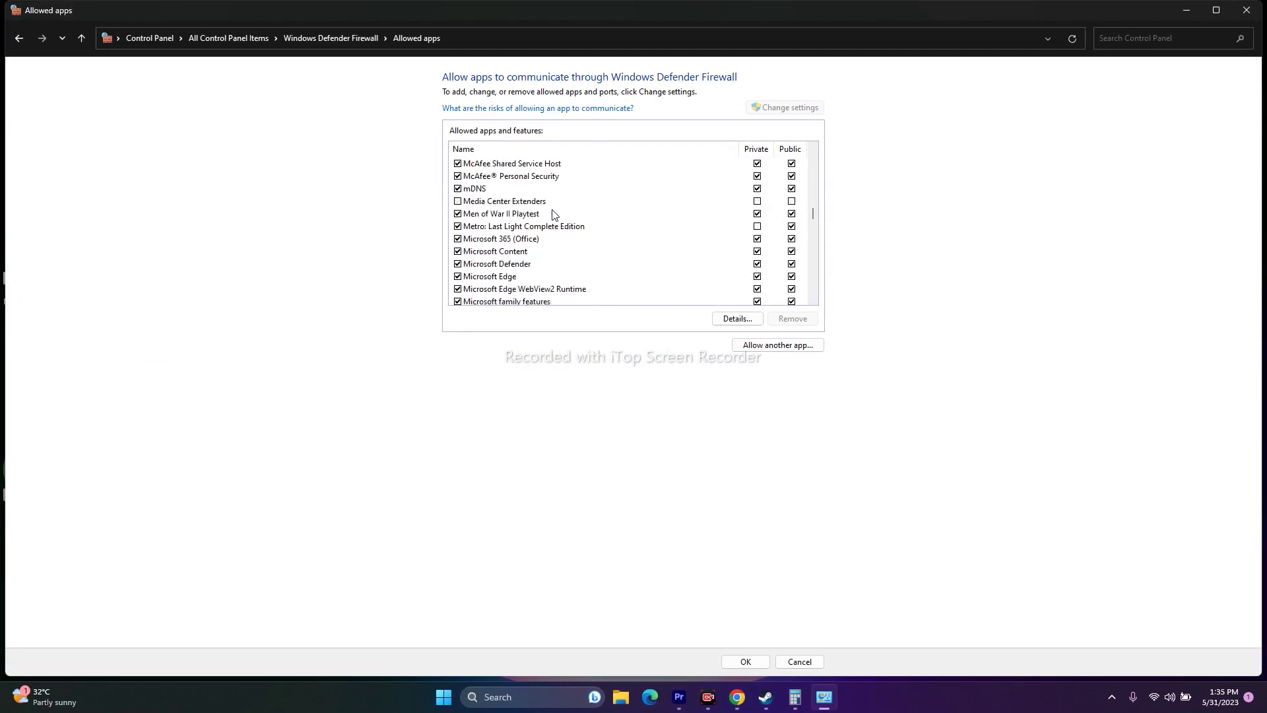
scroll(553, 214, down, 2)
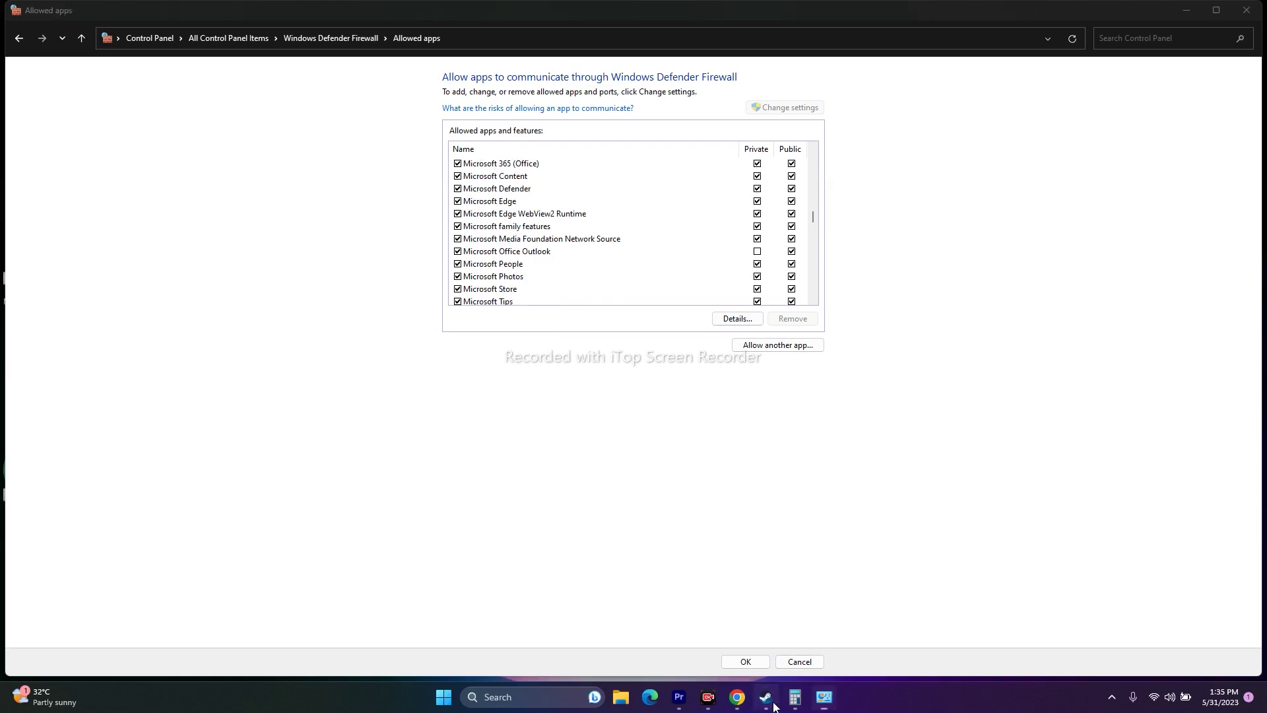
click(767, 700)
click(767, 700)
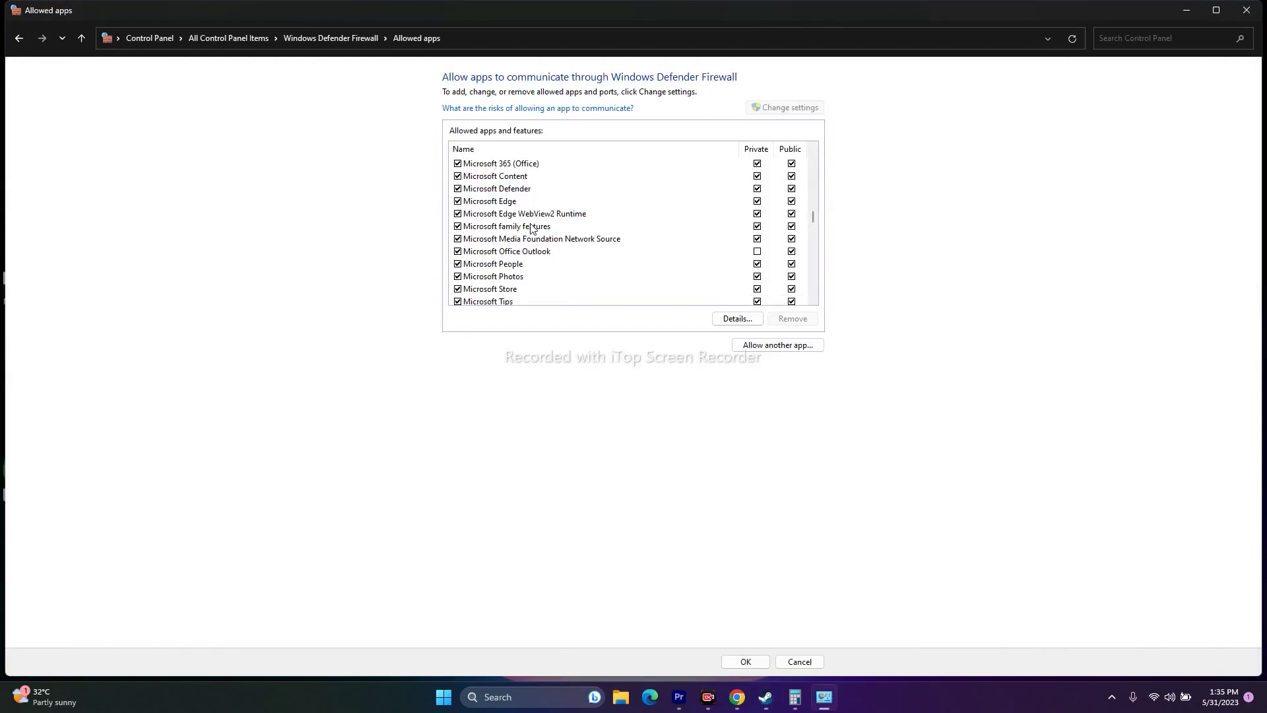
scroll(541, 194, down, 1)
scroll(541, 194, down, 4)
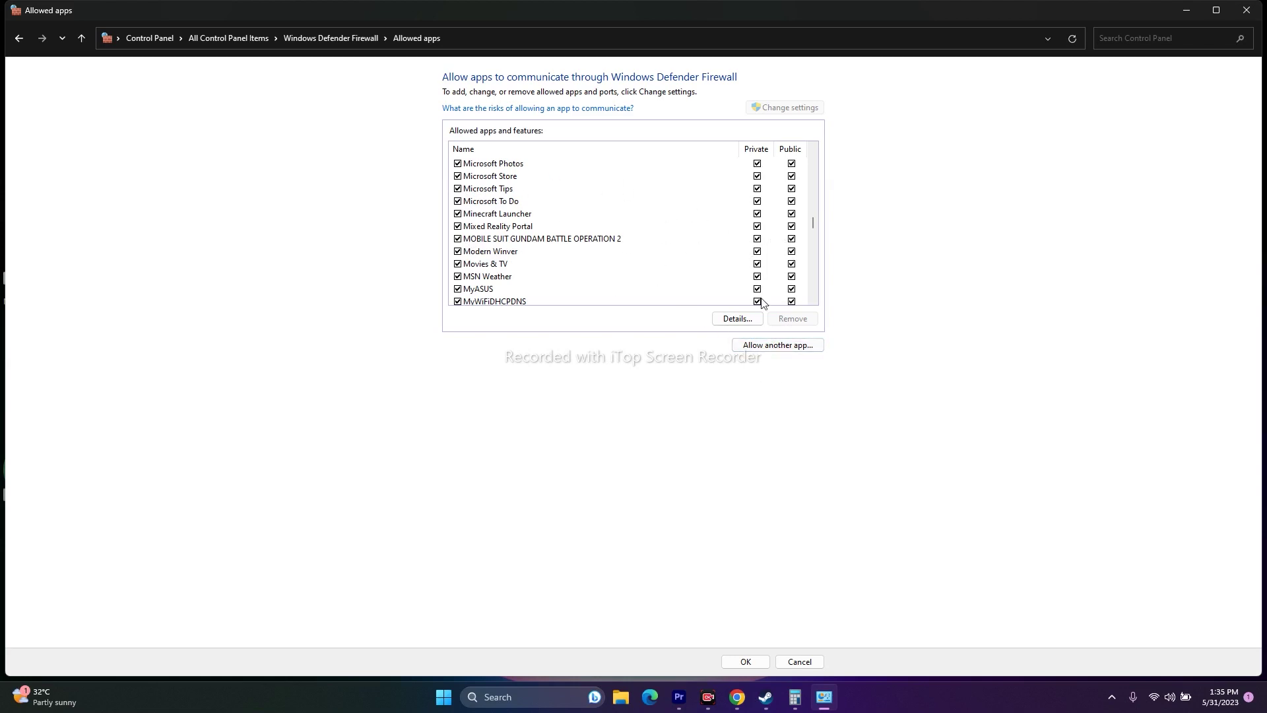
click(765, 345)
click(730, 412)
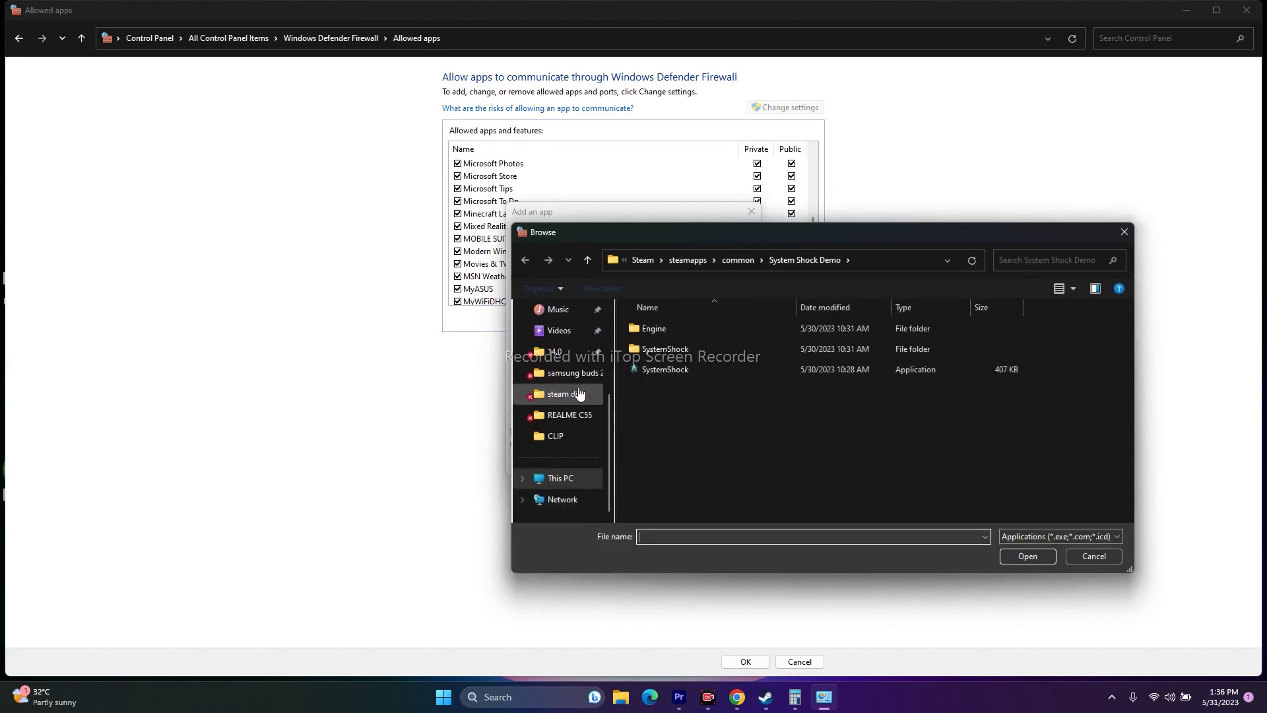
Browse from This PC to C:\Program Files (x86)\Steam\steamapps\common.
click(577, 472)
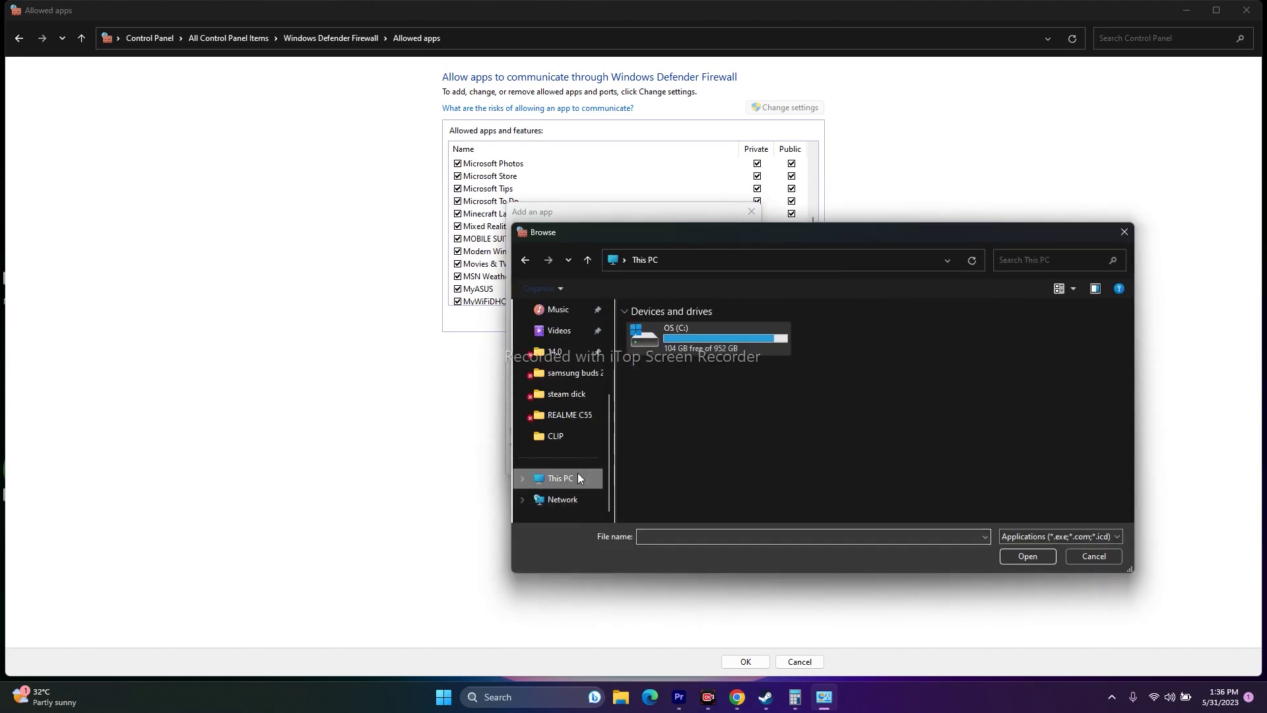
double_click(694, 348)
scroll(692, 343, down, 5)
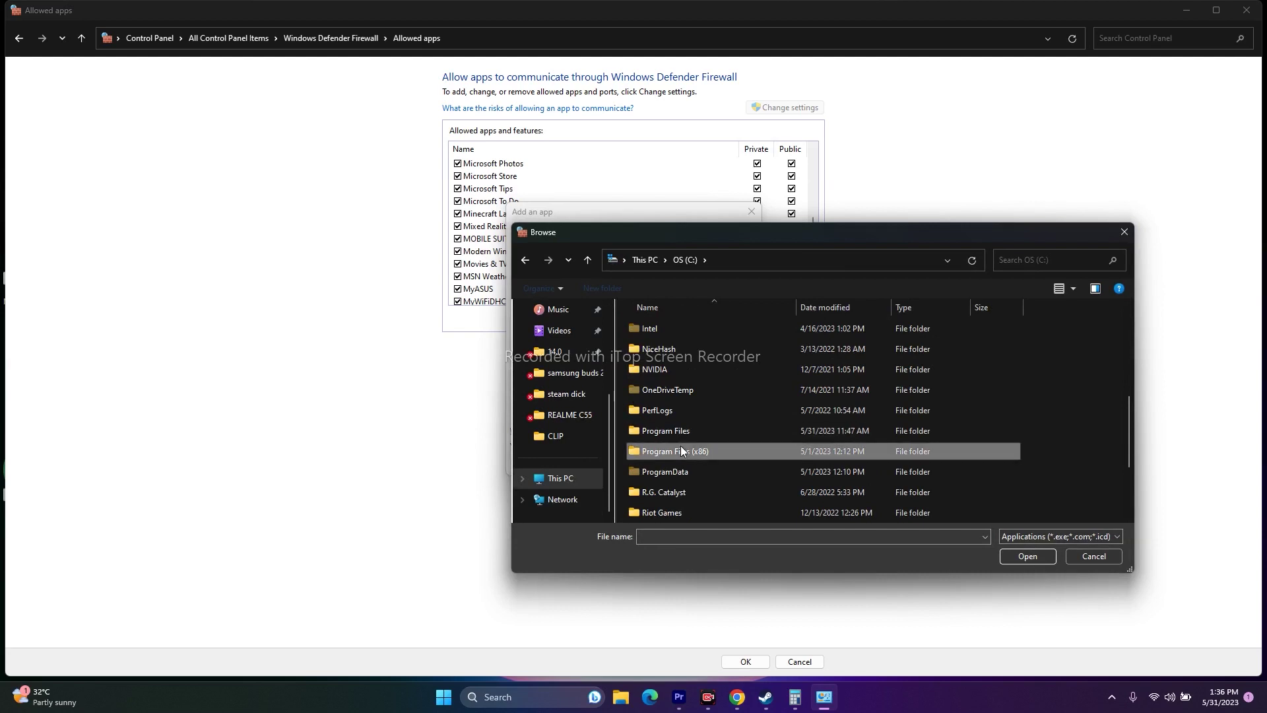
double_click(680, 451)
scroll(683, 383, down, 3)
scroll(673, 392, down, 10)
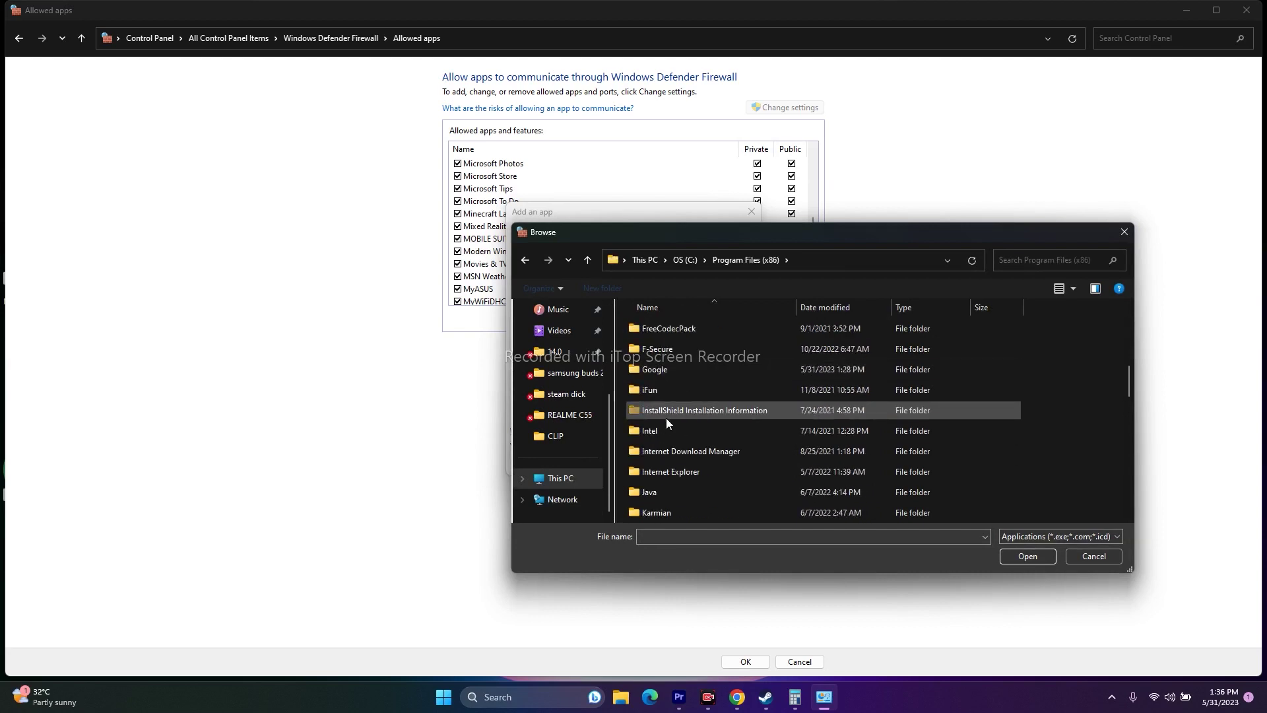
scroll(668, 409, down, 1)
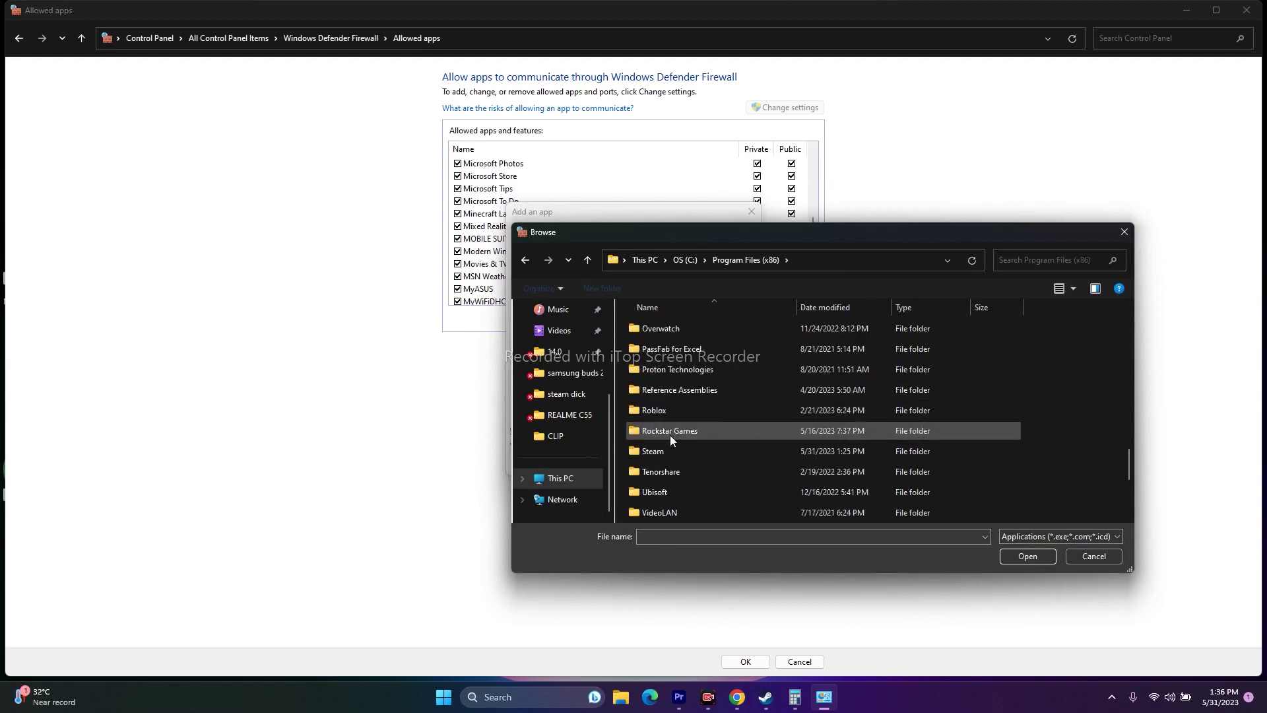
double_click(669, 449)
scroll(686, 383, down, 3)
double_click(686, 431)
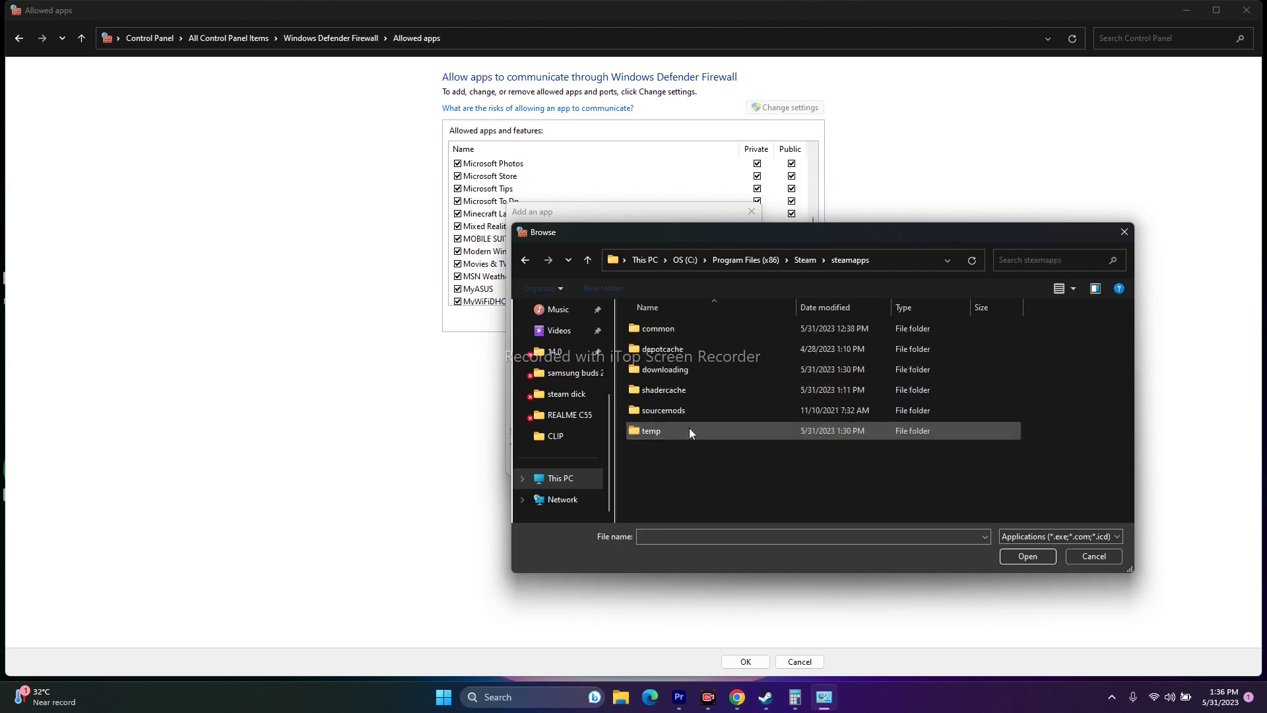
double_click(683, 332)
Add MSGBO2 from the MobileSuitGundamBattleOperation2 folder to the allowed apps, then close the window.
scroll(683, 354, down, 3)
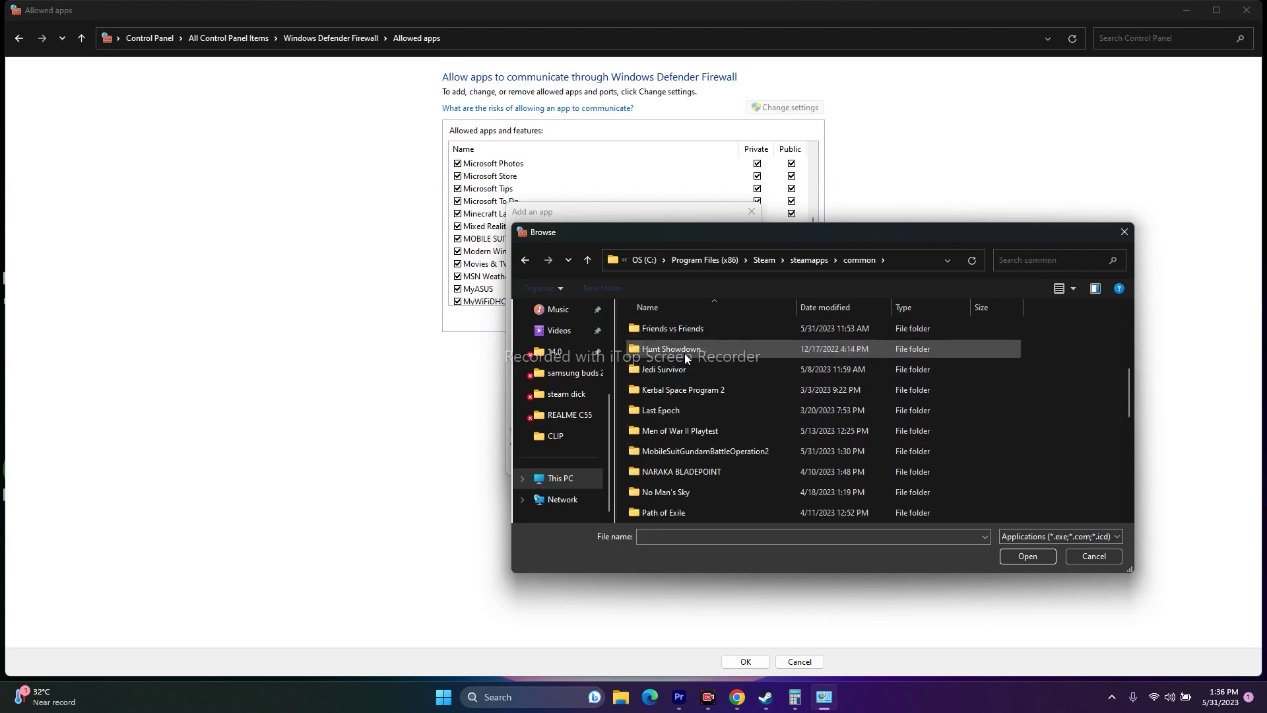
double_click(699, 449)
click(678, 394)
click(1010, 557)
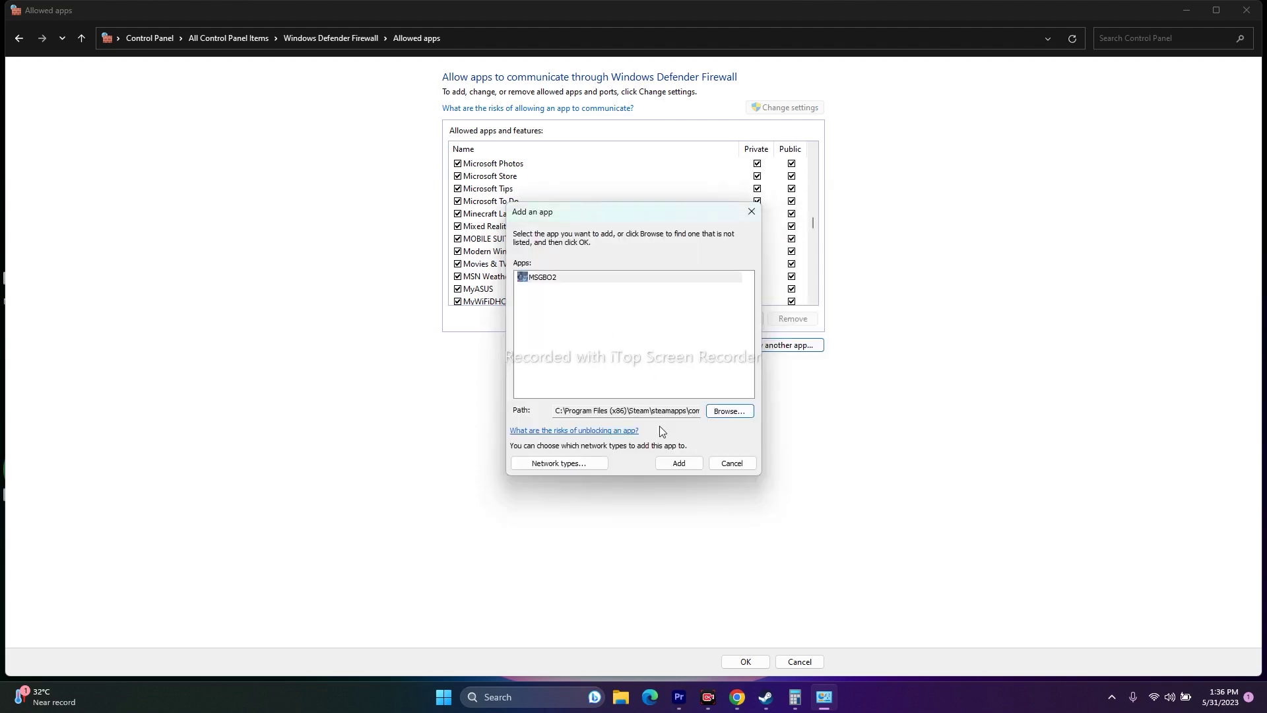
click(678, 460)
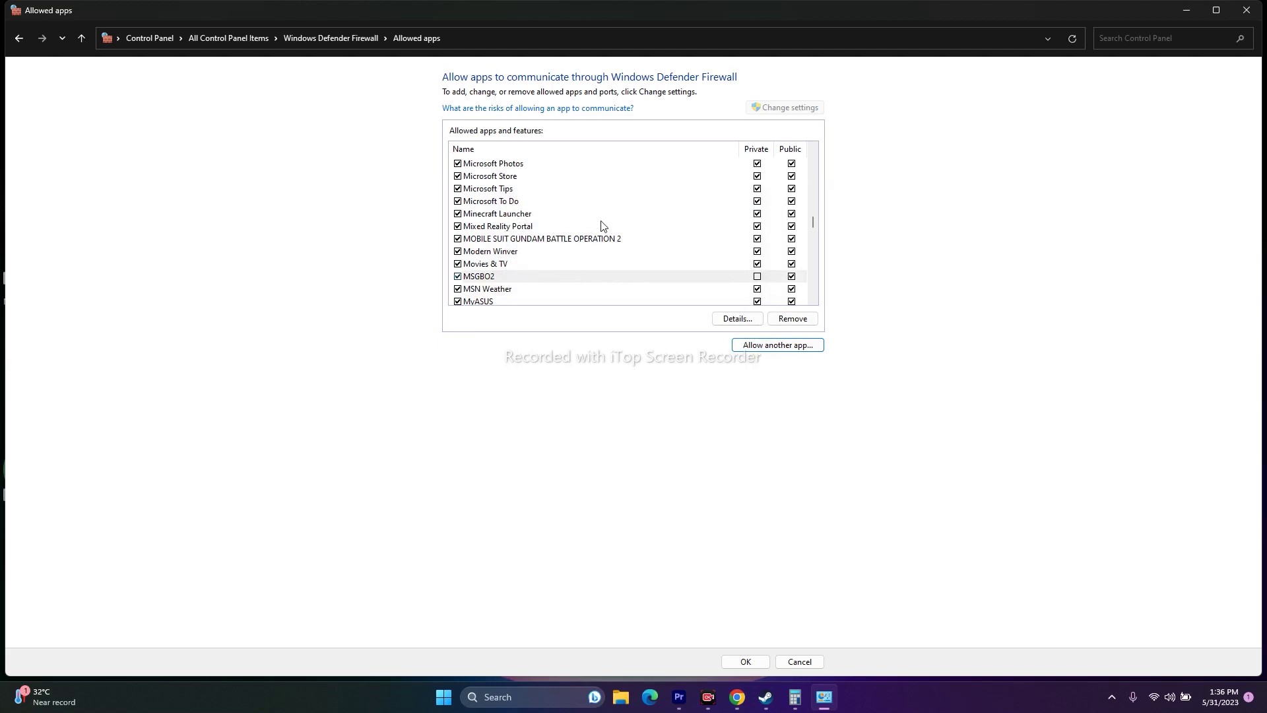
click(1246, 10)
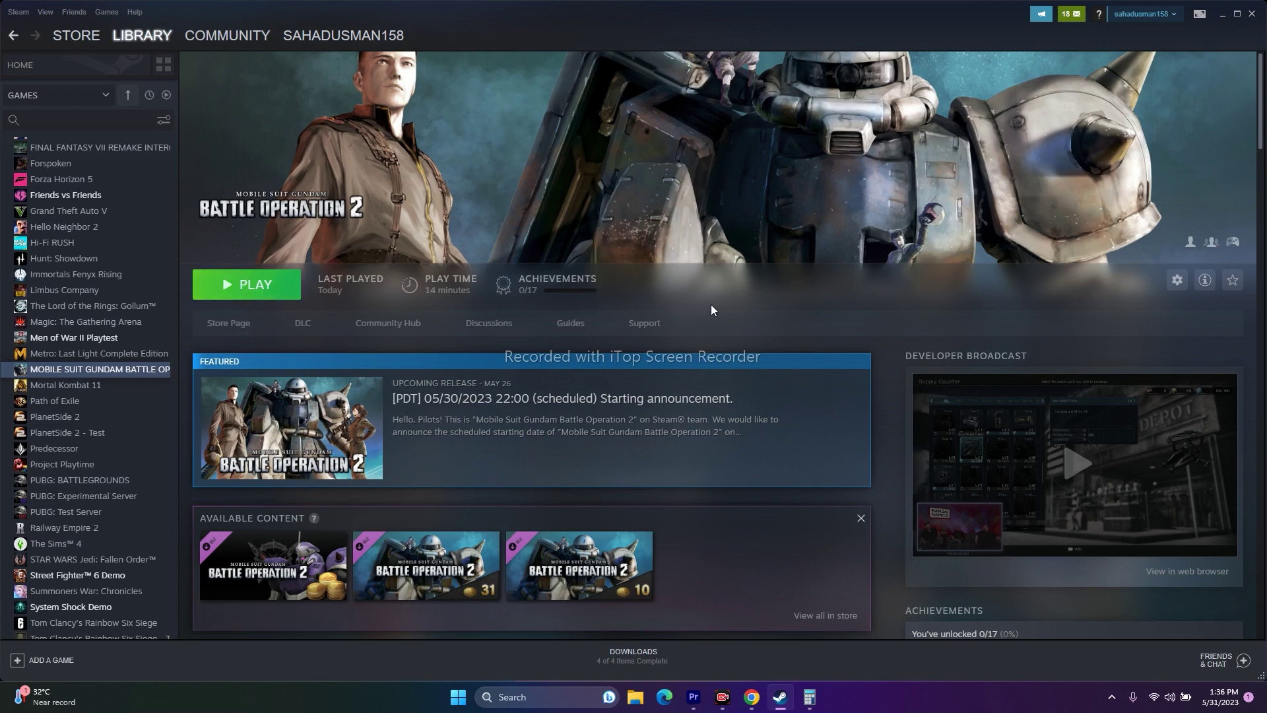
Try -dx11 and -dx12 as Battle Operation 2 launch options, then clear them and close Properties.
right_click(117, 373)
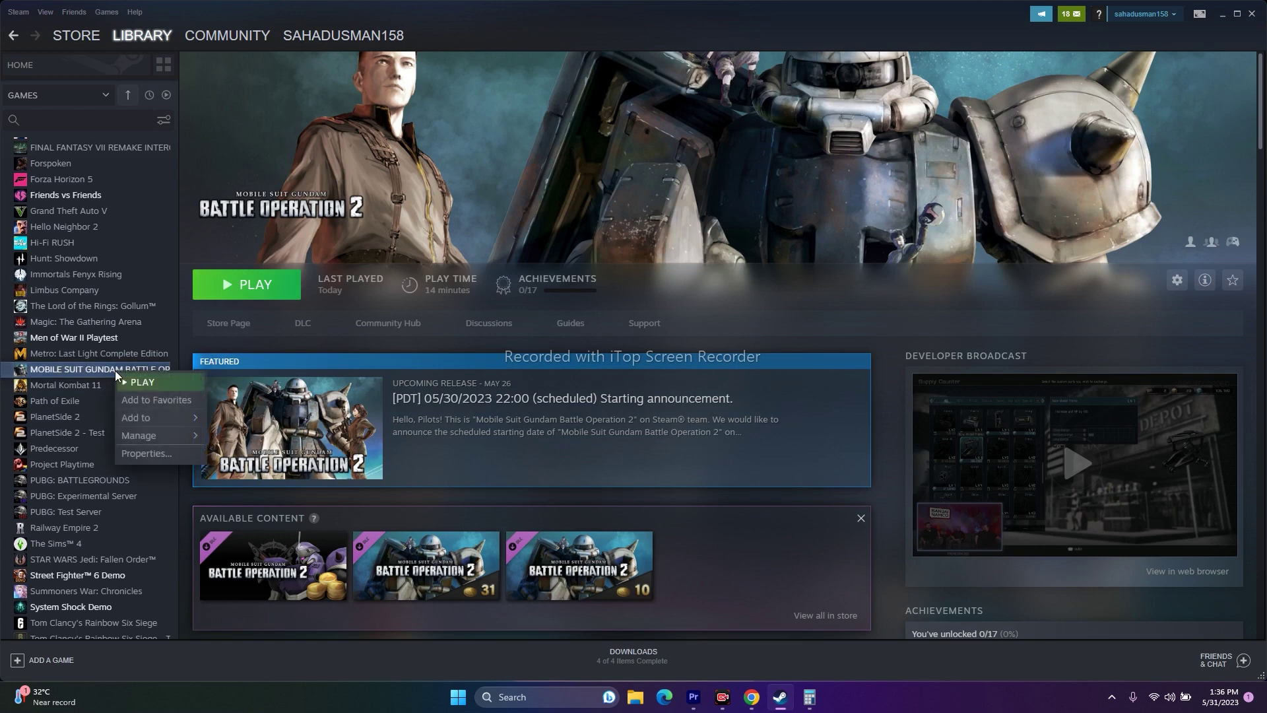
click(126, 455)
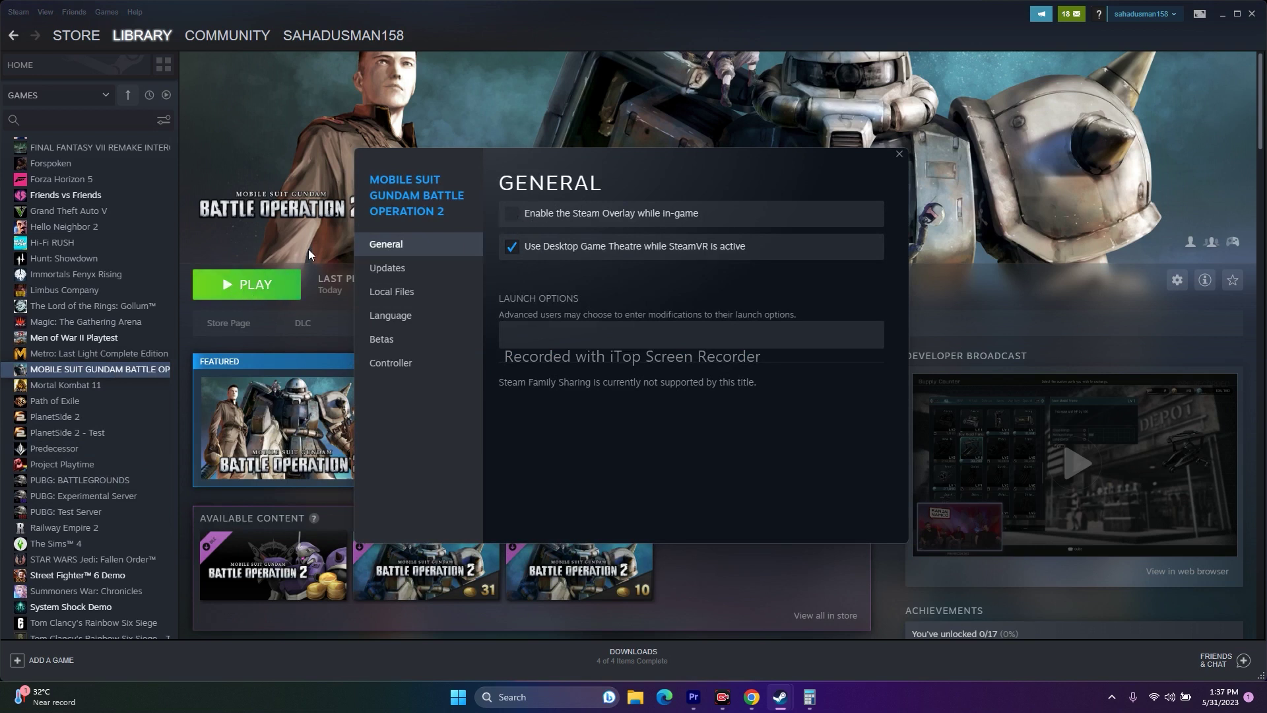
click(500, 328)
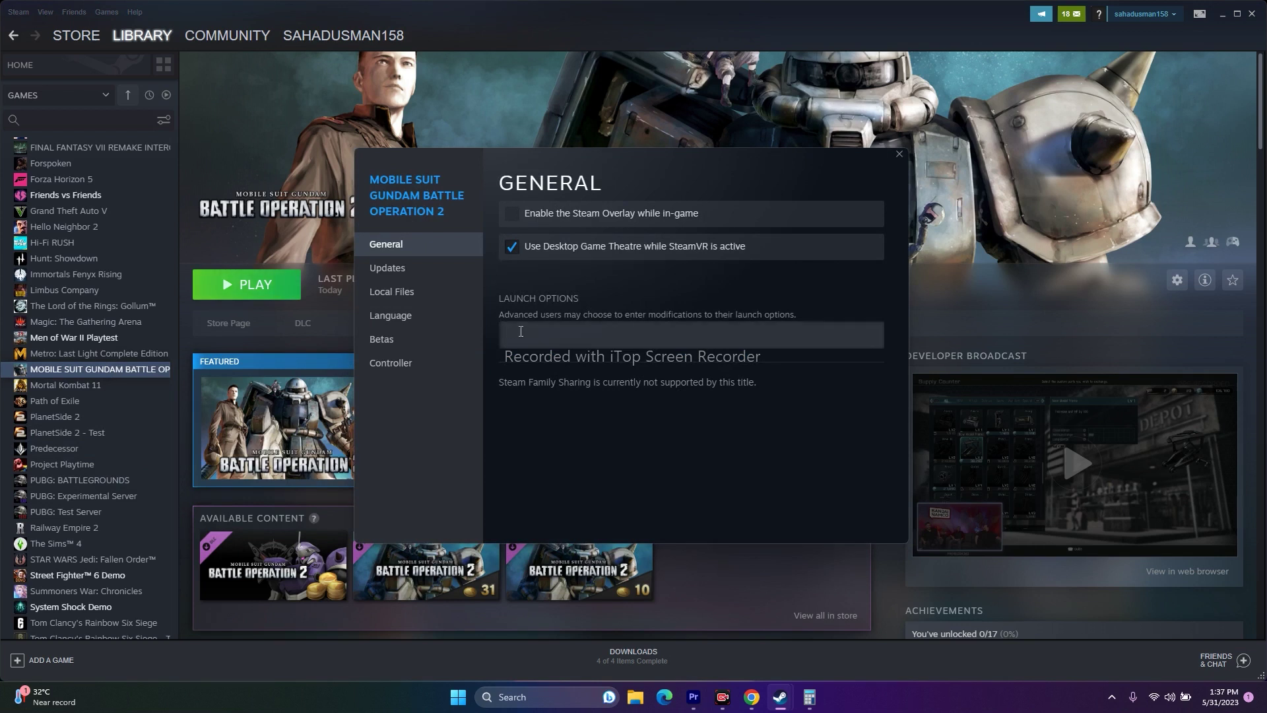
text(-dx11)
text(2)
key(BackSpace)
key(BackSpace)
key(BackSpace)
key(BackSpace)
key(BackSpace)
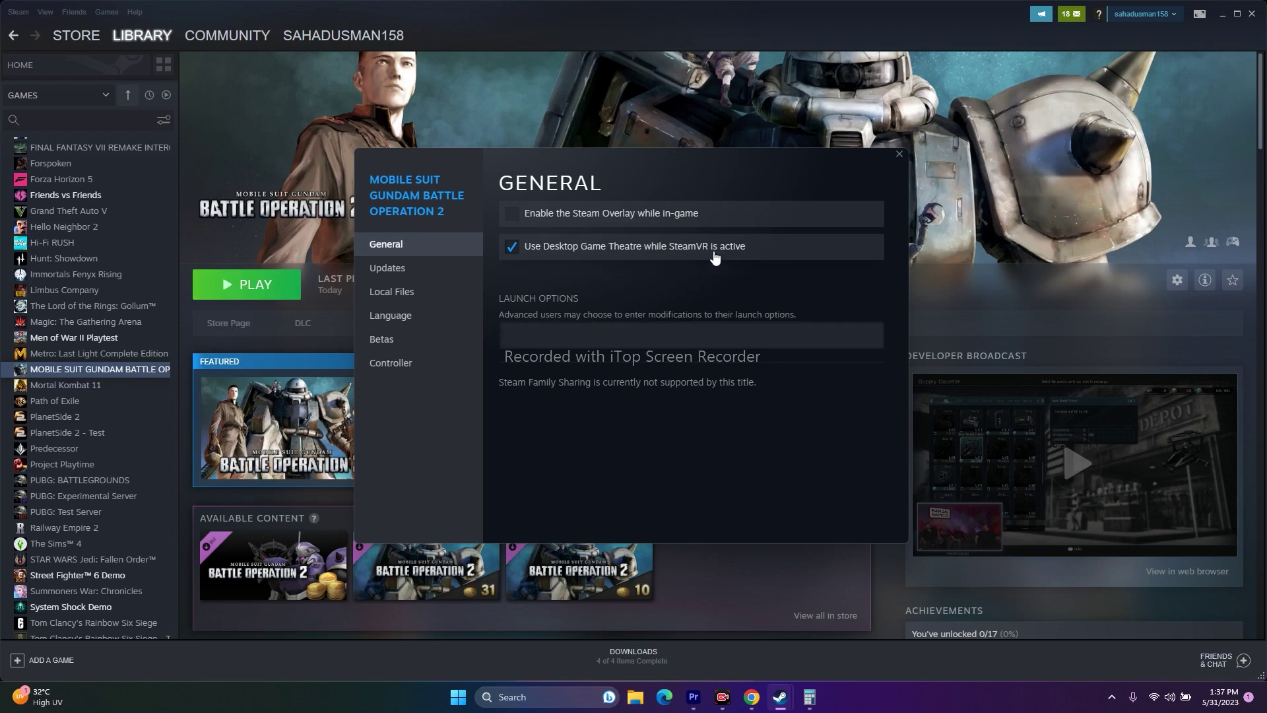
click(898, 155)
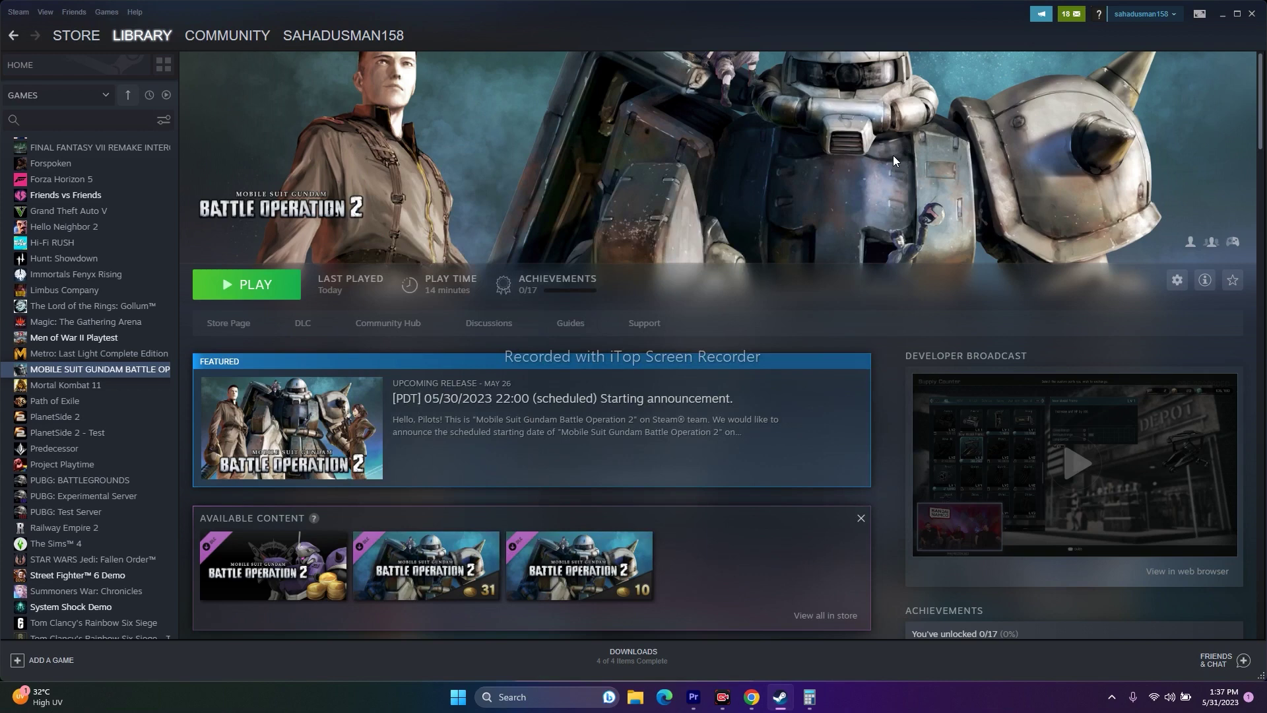
Confirm the Services changes in System Configuration and exit without restarting.
click(1221, 14)
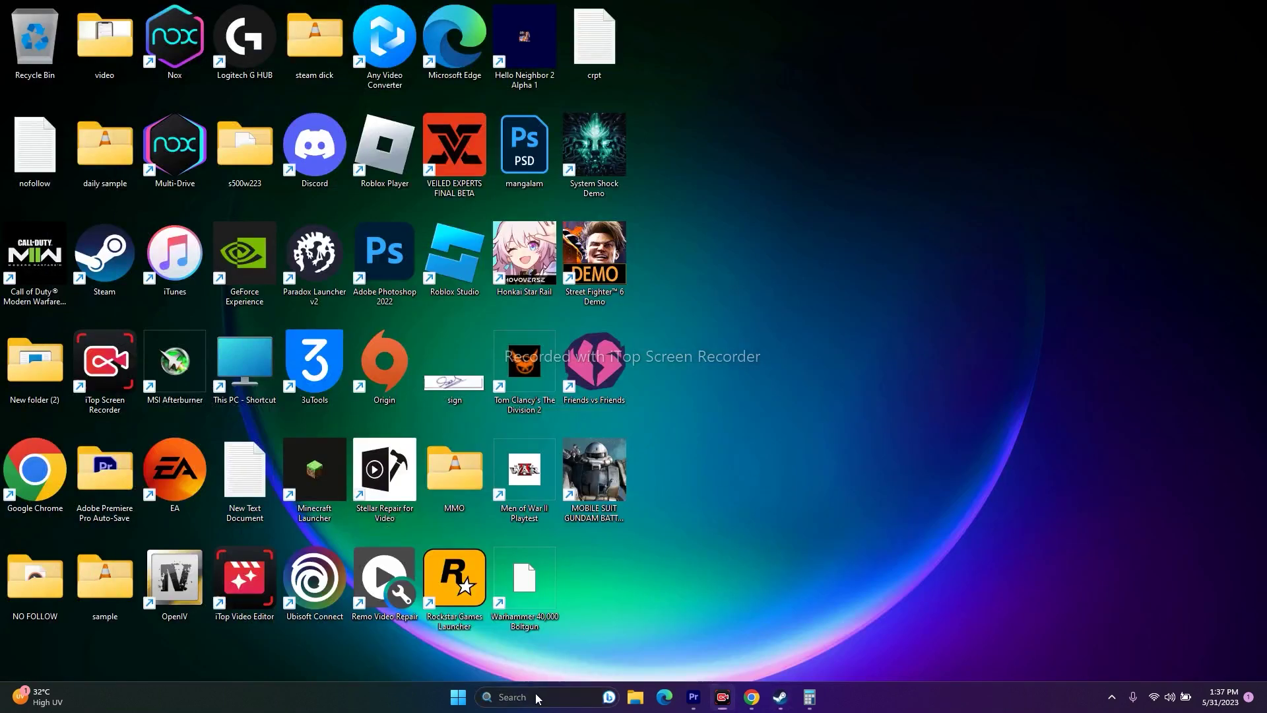
click(528, 696)
click(561, 370)
click(526, 245)
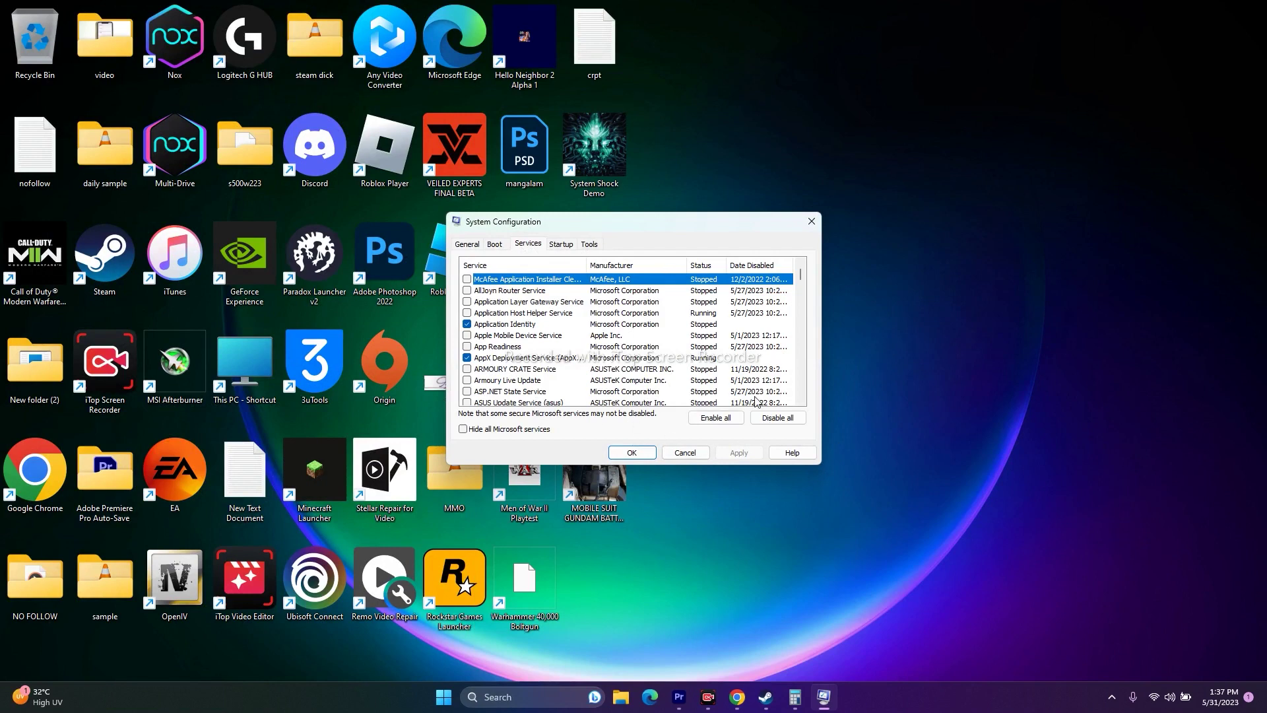
click(637, 454)
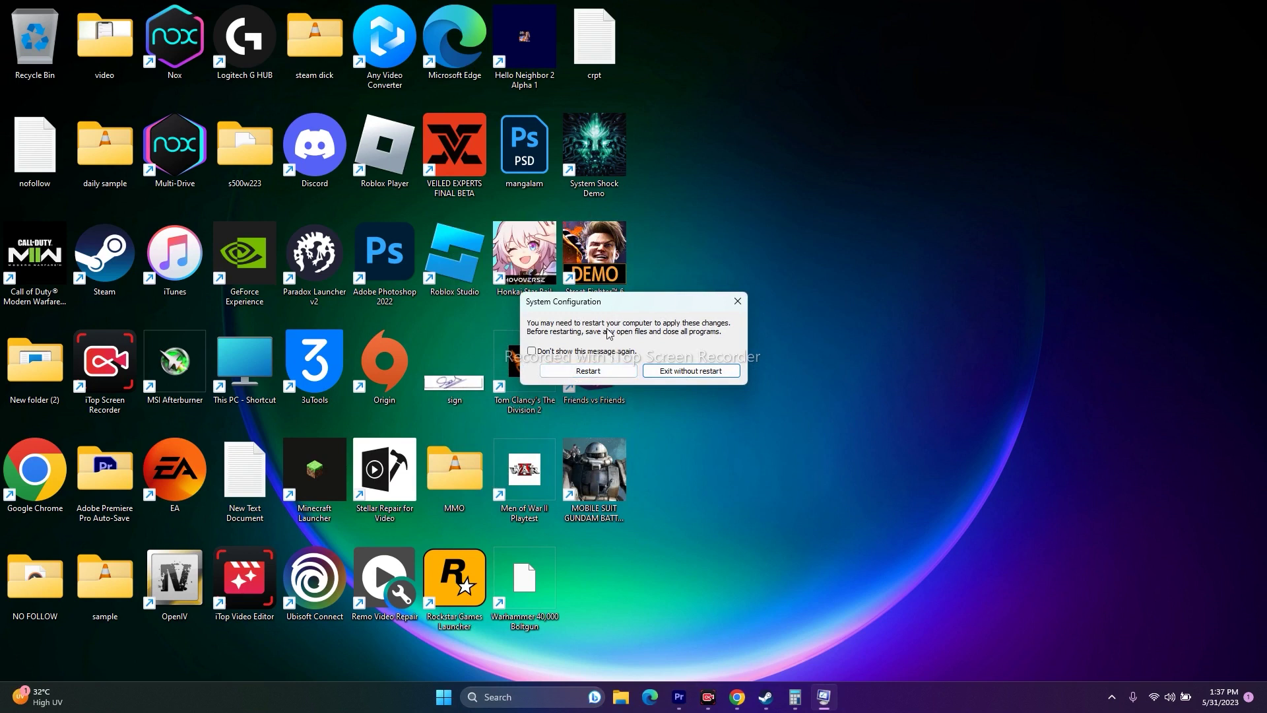
click(677, 371)
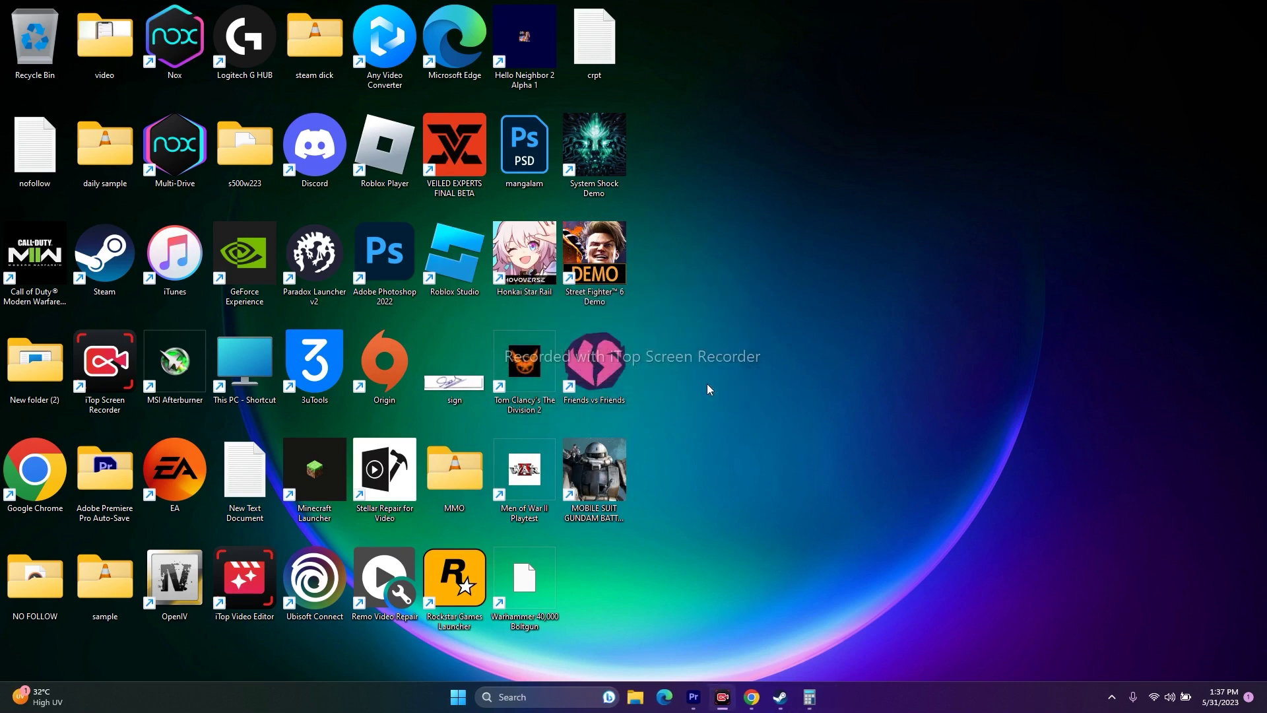
Restore the Steam library window from the taskbar, then minimize it again.
click(780, 697)
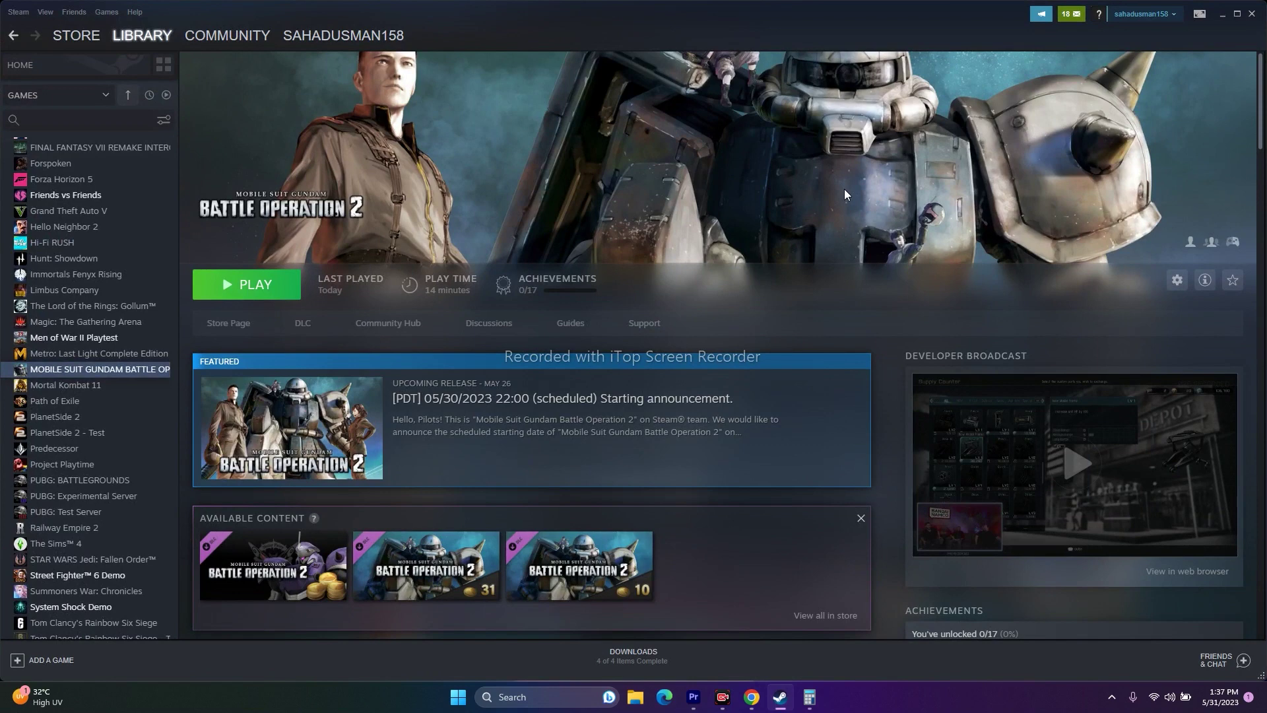
click(1221, 14)
Review the running processes in a maximized Task Manager, then close it and return to Steam.
right_click(457, 700)
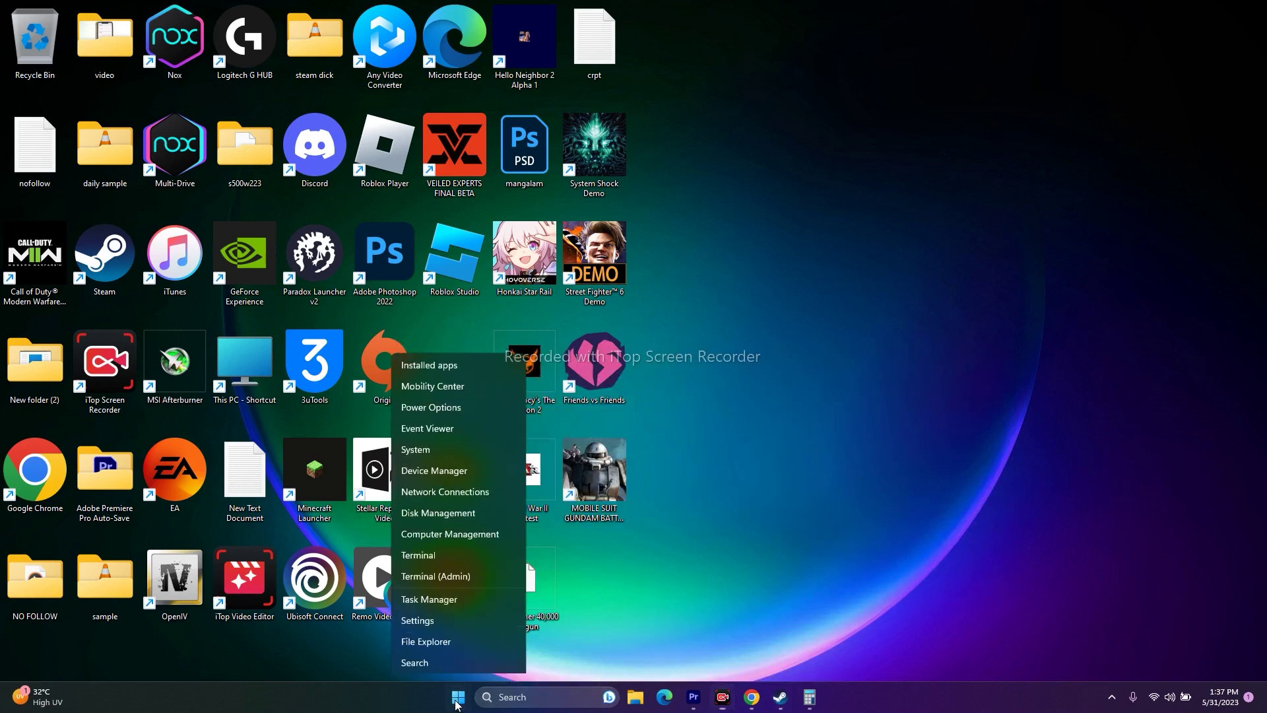
click(448, 531)
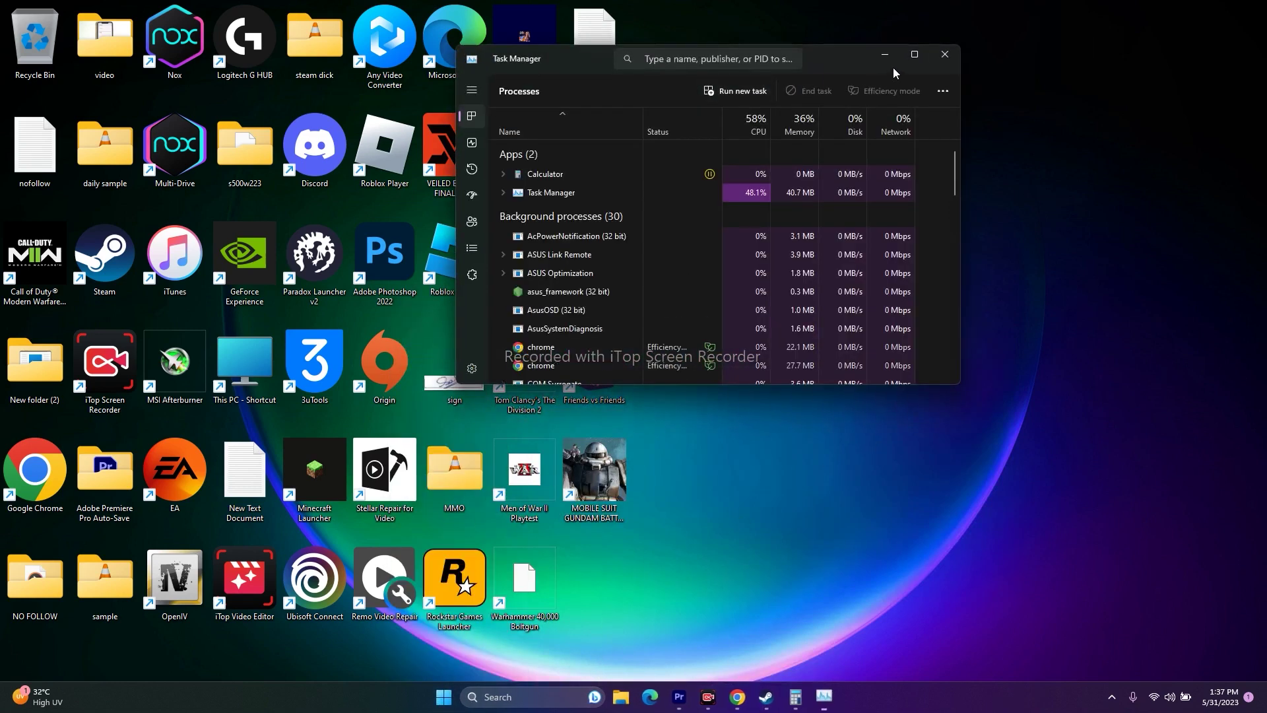
double_click(884, 60)
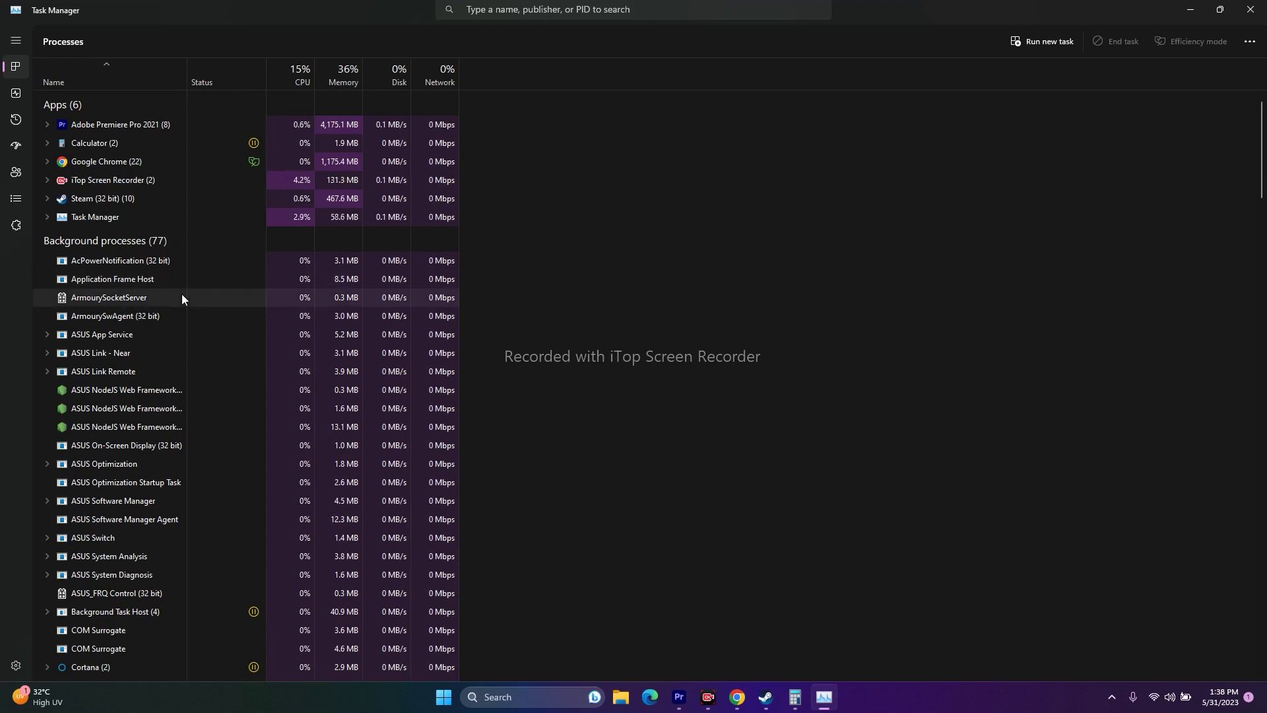
scroll(182, 298, down, 2)
scroll(181, 295, down, 4)
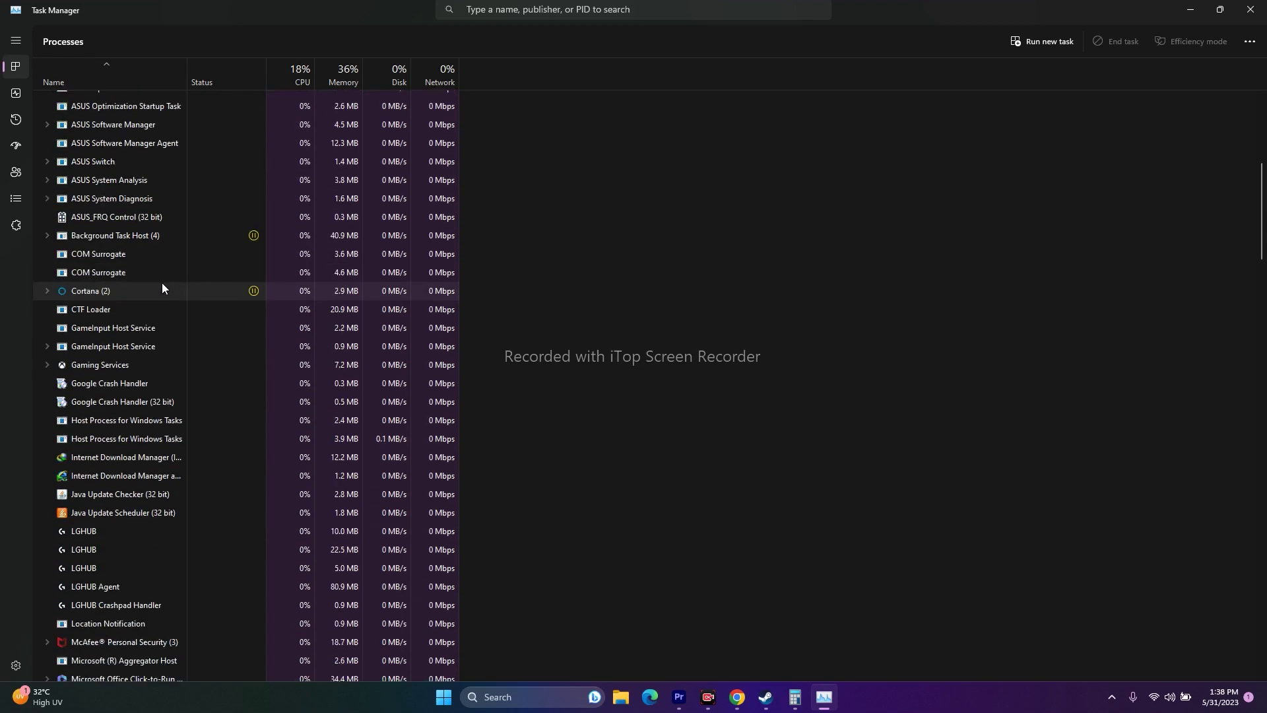
scroll(161, 281, down, 3)
scroll(160, 280, up, 6)
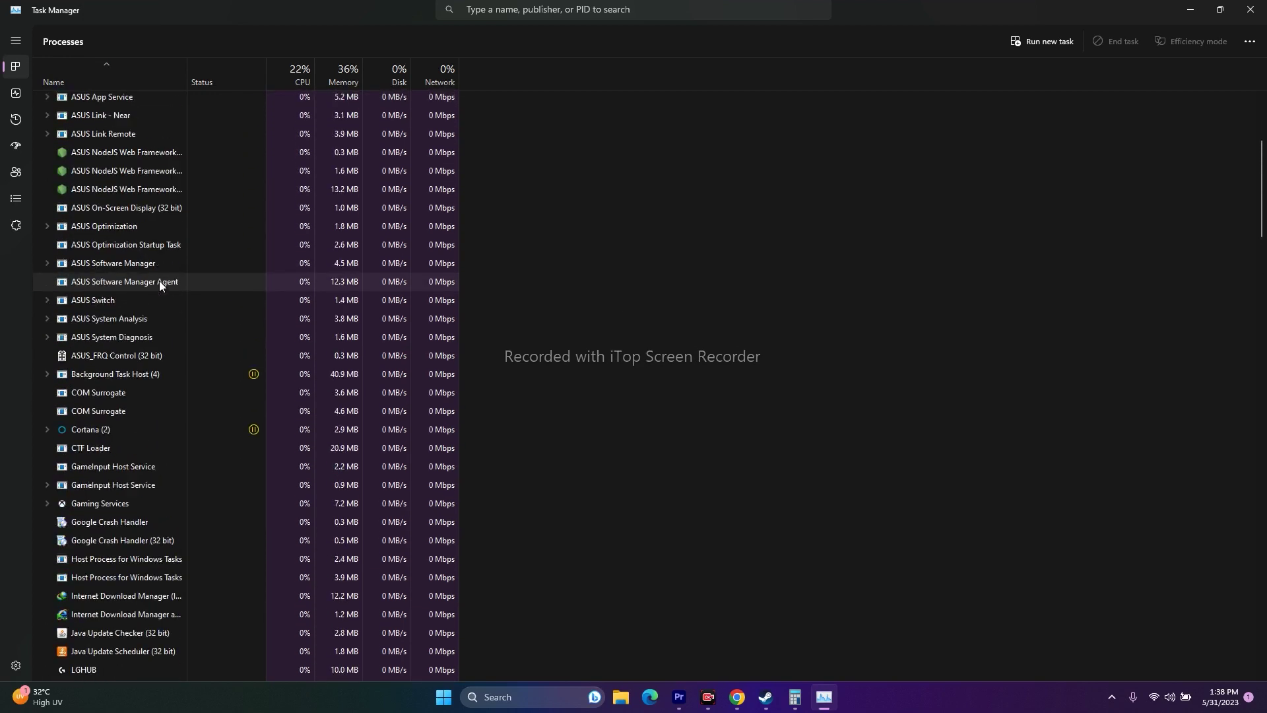
scroll(160, 280, up, 3)
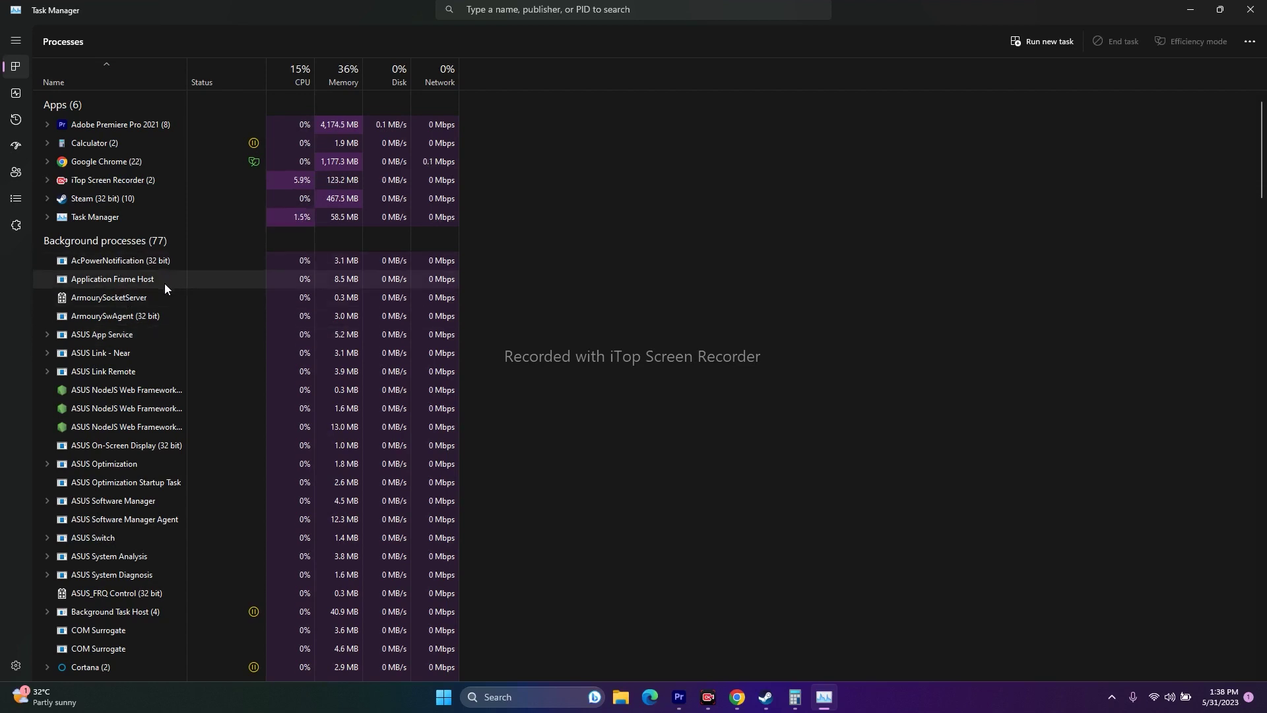
click(1251, 8)
key(alt+Tab)
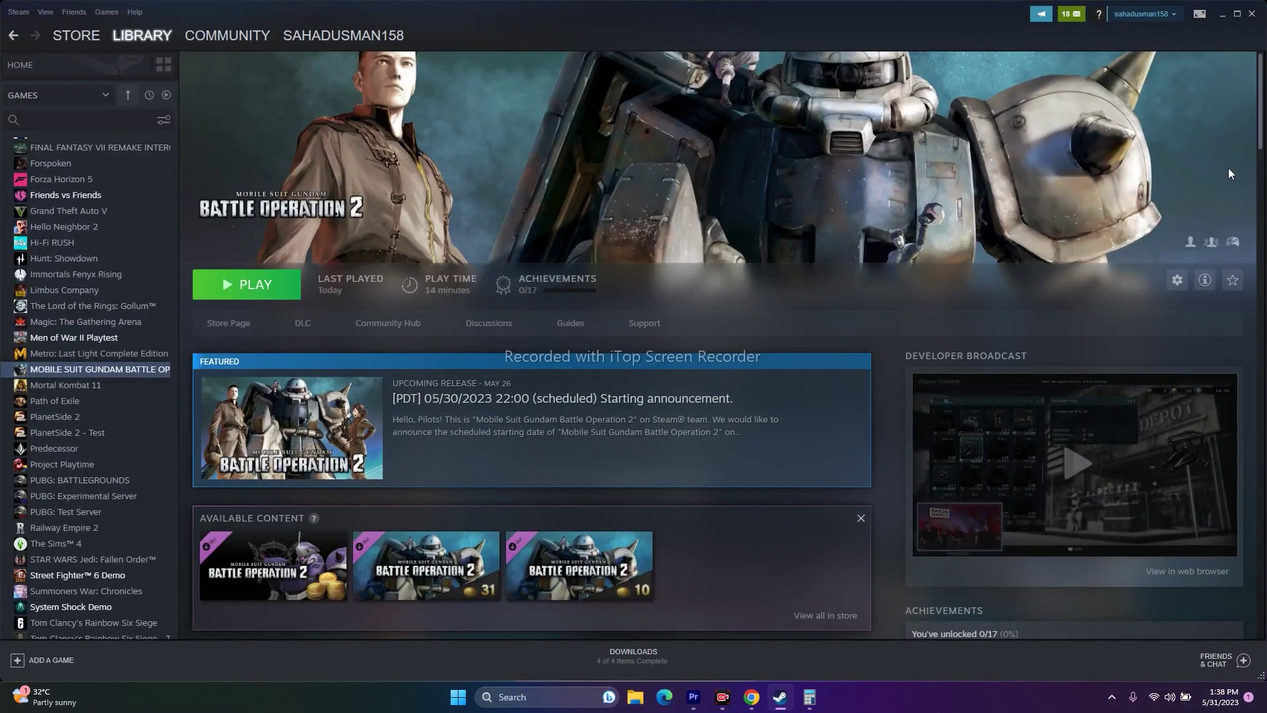
Run the GeForce driver search in Chrome to list the latest drivers.
click(1222, 14)
click(751, 697)
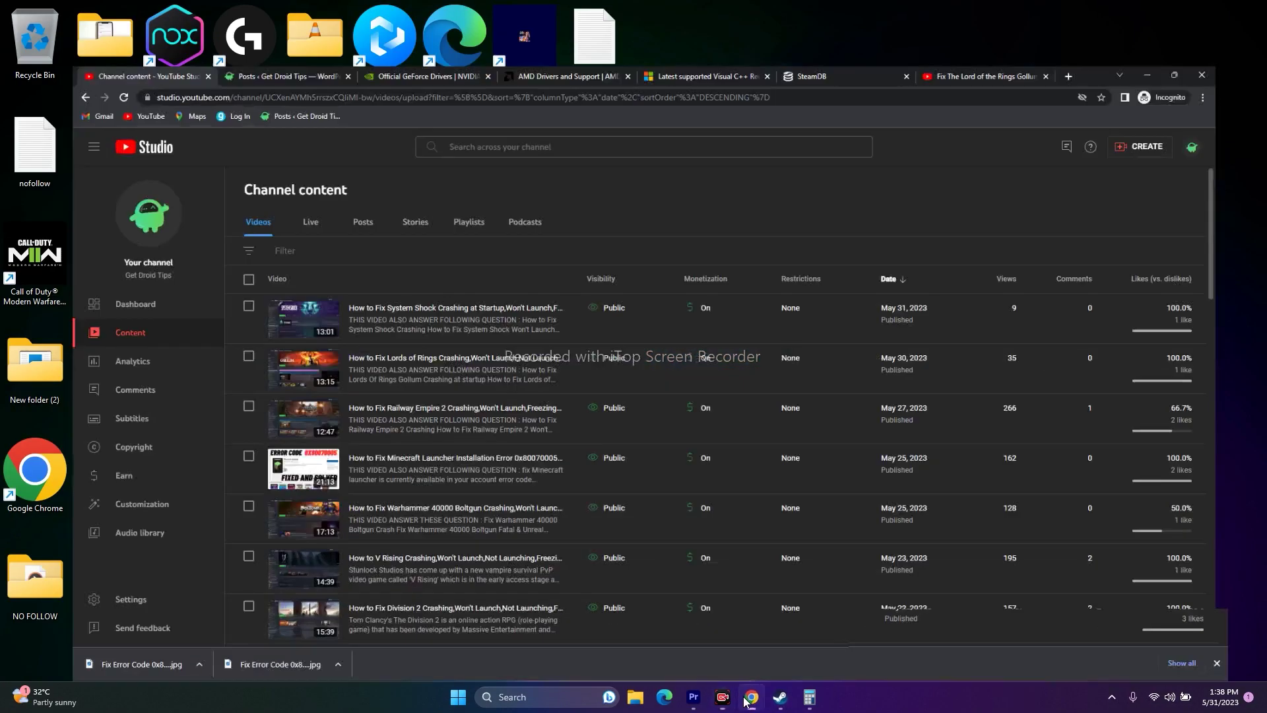
click(357, 10)
scroll(585, 275, up, 8)
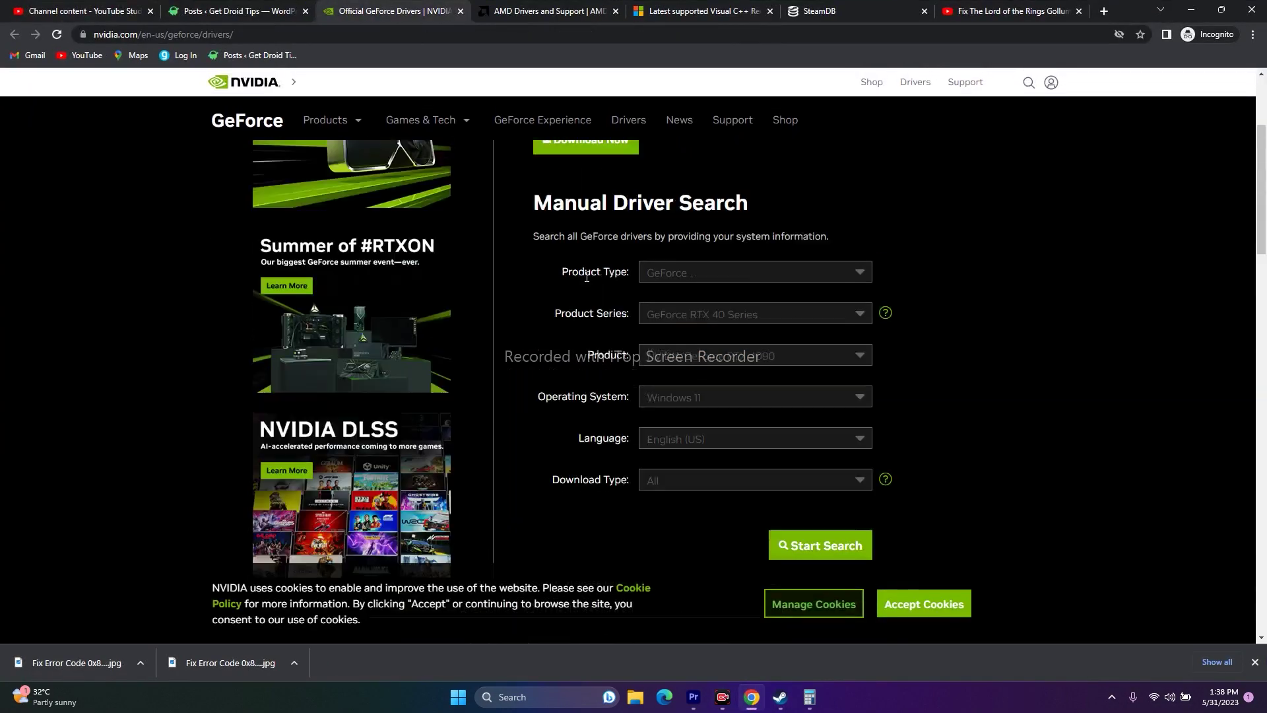
click(518, 13)
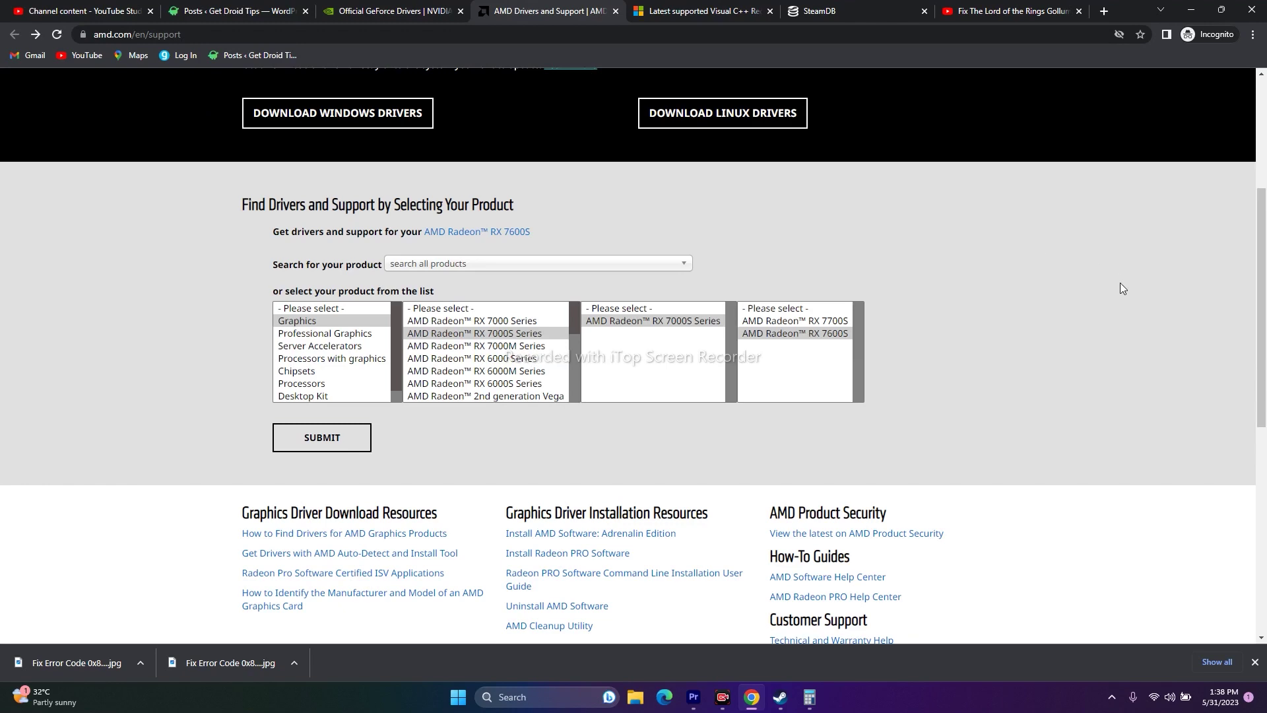
click(388, 8)
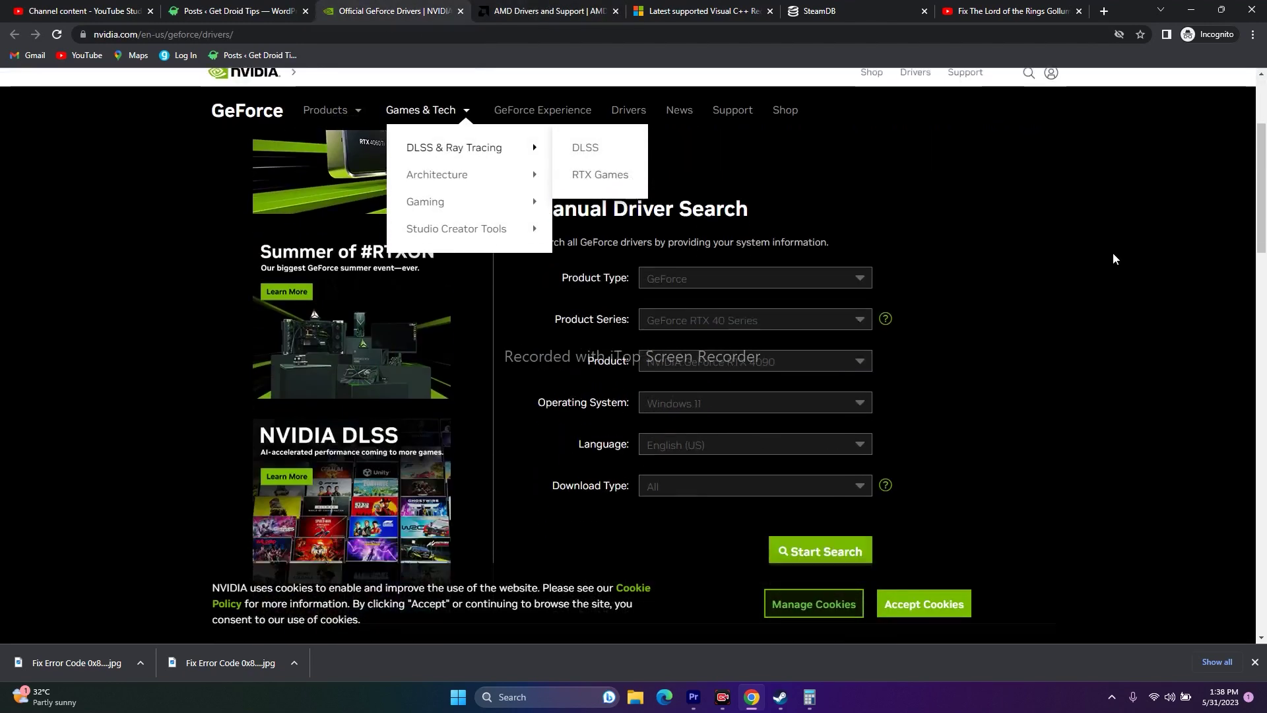
scroll(1122, 264, down, 1)
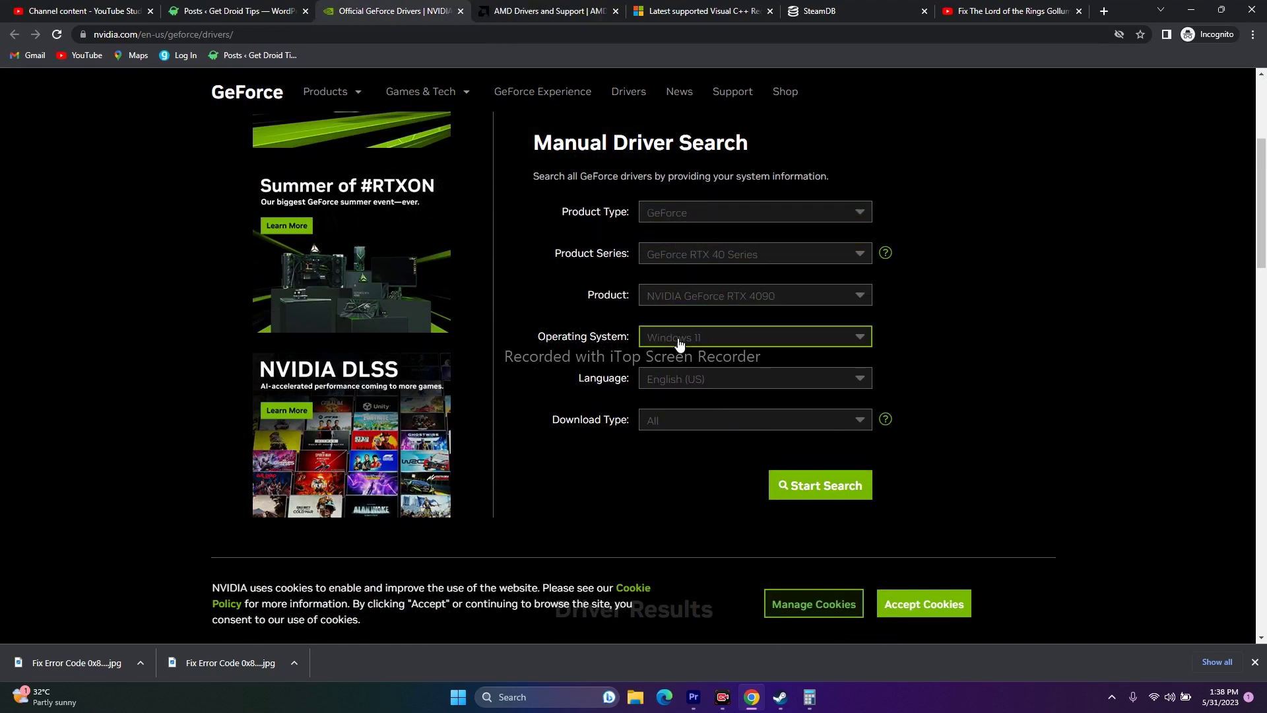
click(819, 486)
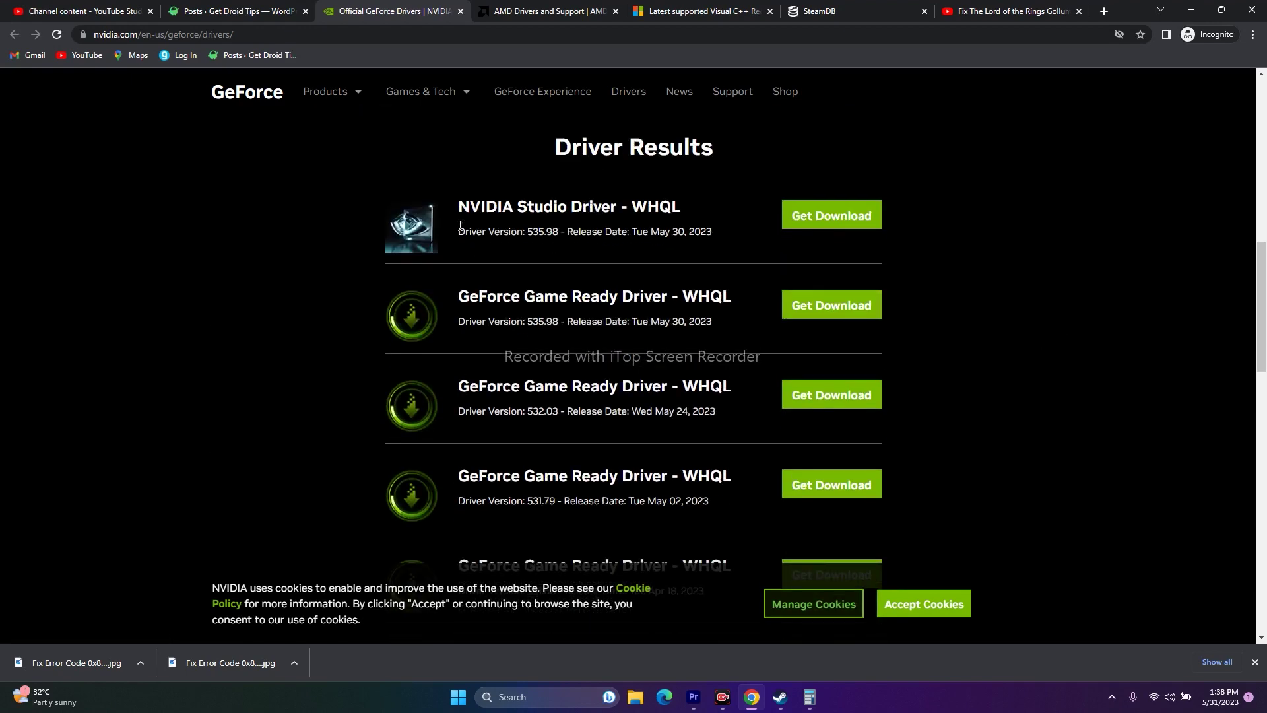
Look up Radeon RX 7600S drivers on AMD's support page, then minimize Chrome.
drag(460, 231, 455, 198)
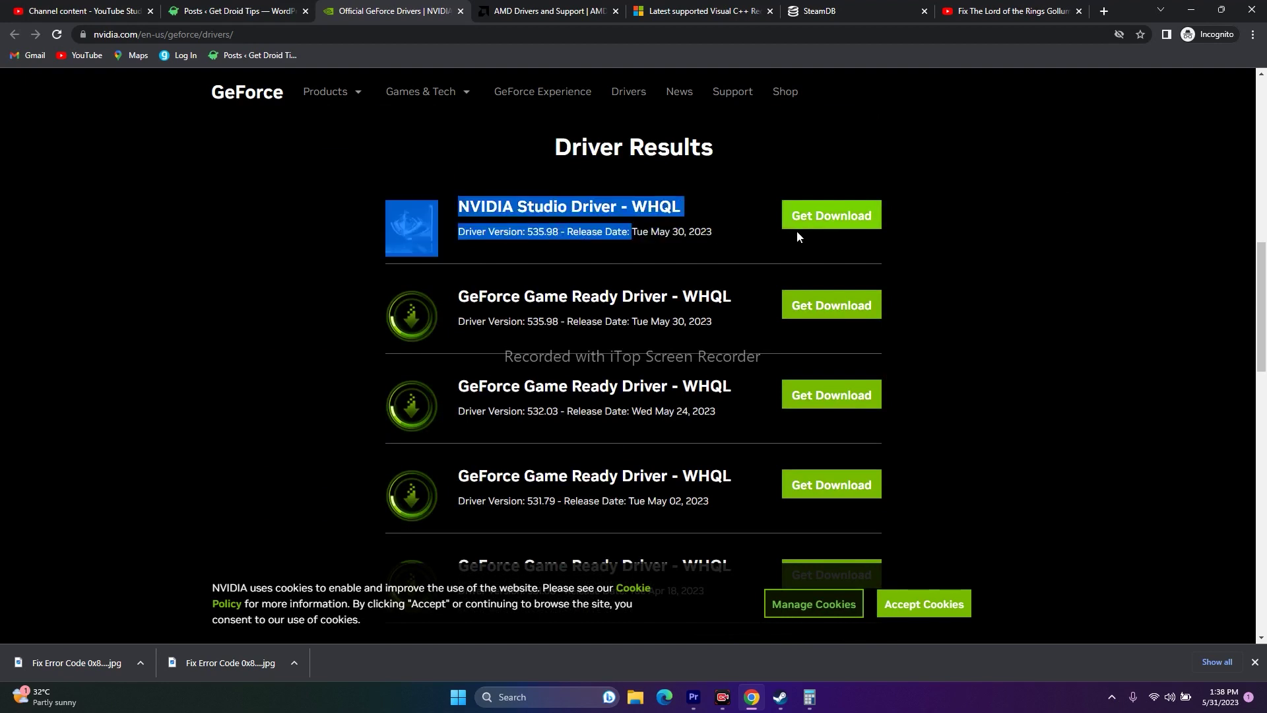
click(714, 238)
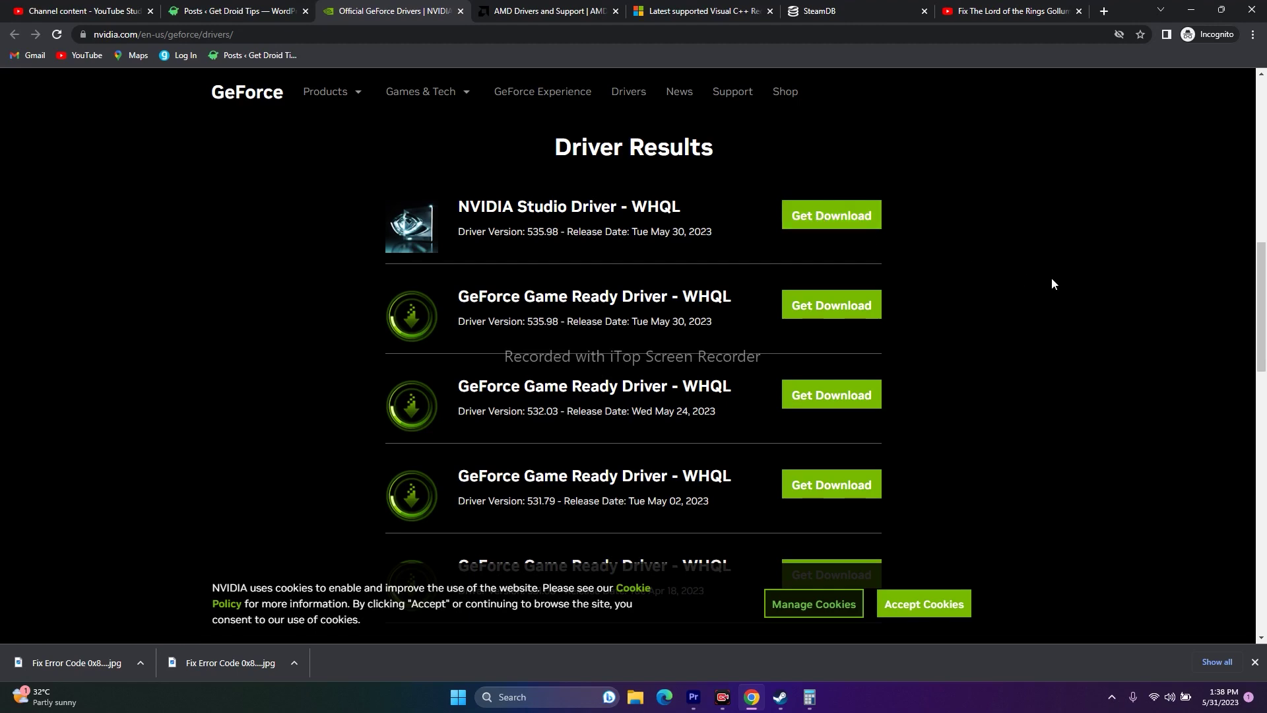
click(553, 11)
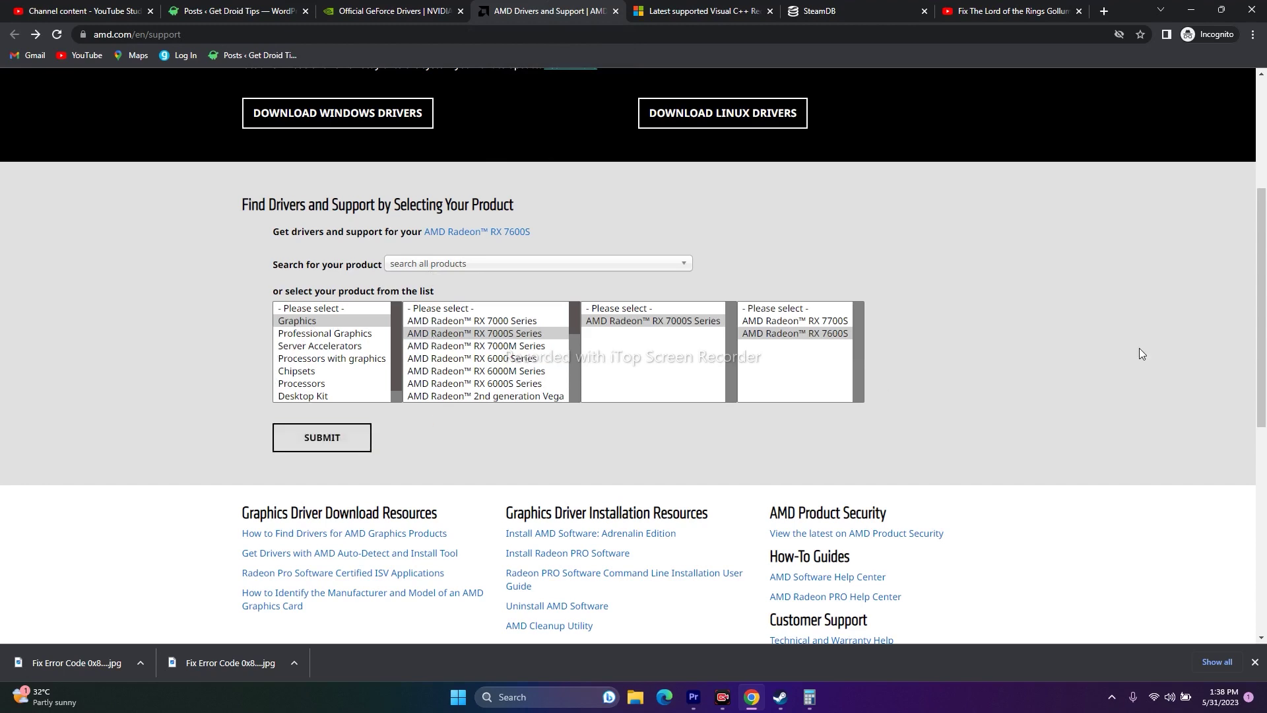
click(322, 438)
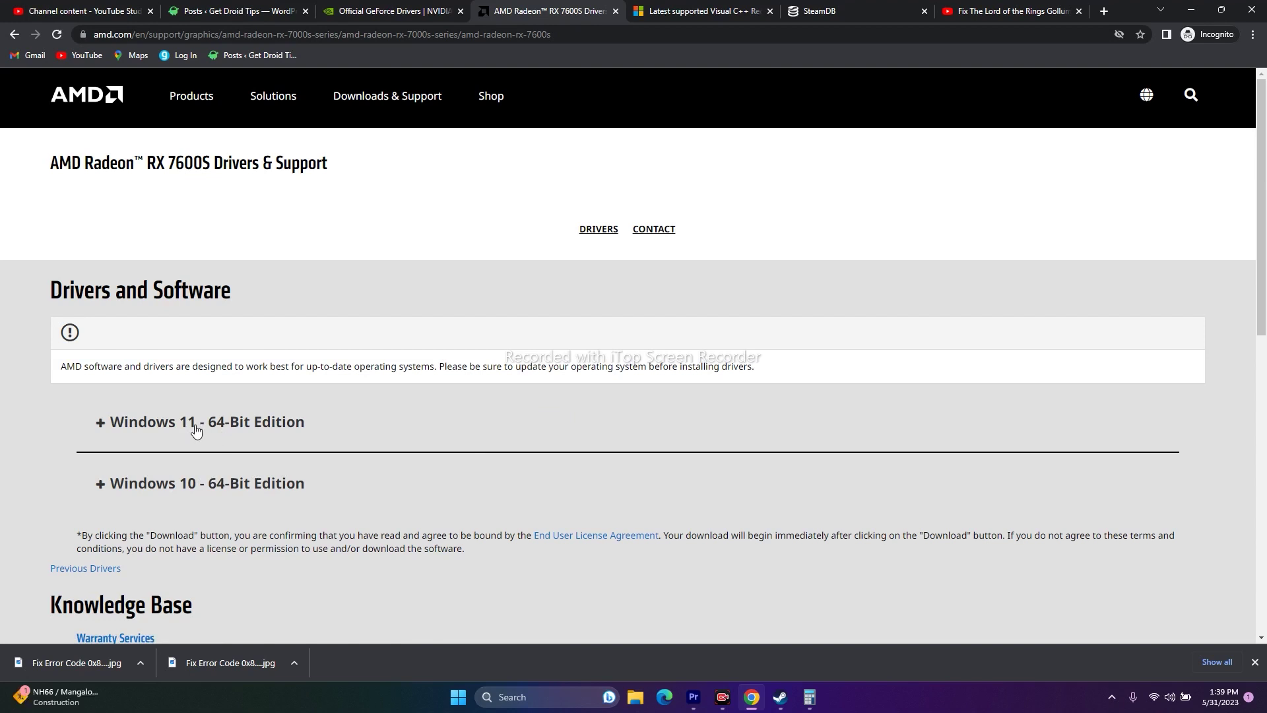
click(1192, 11)
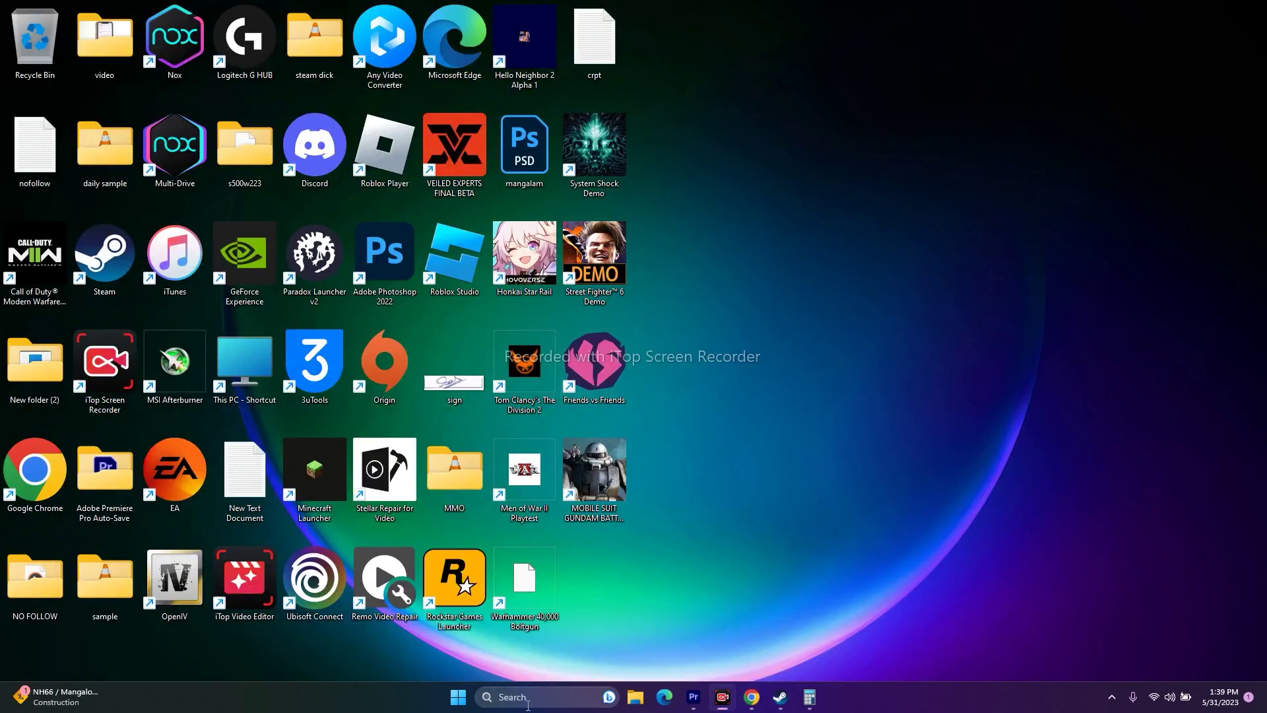
Open the Graphics settings page and browse for a program to add.
click(538, 699)
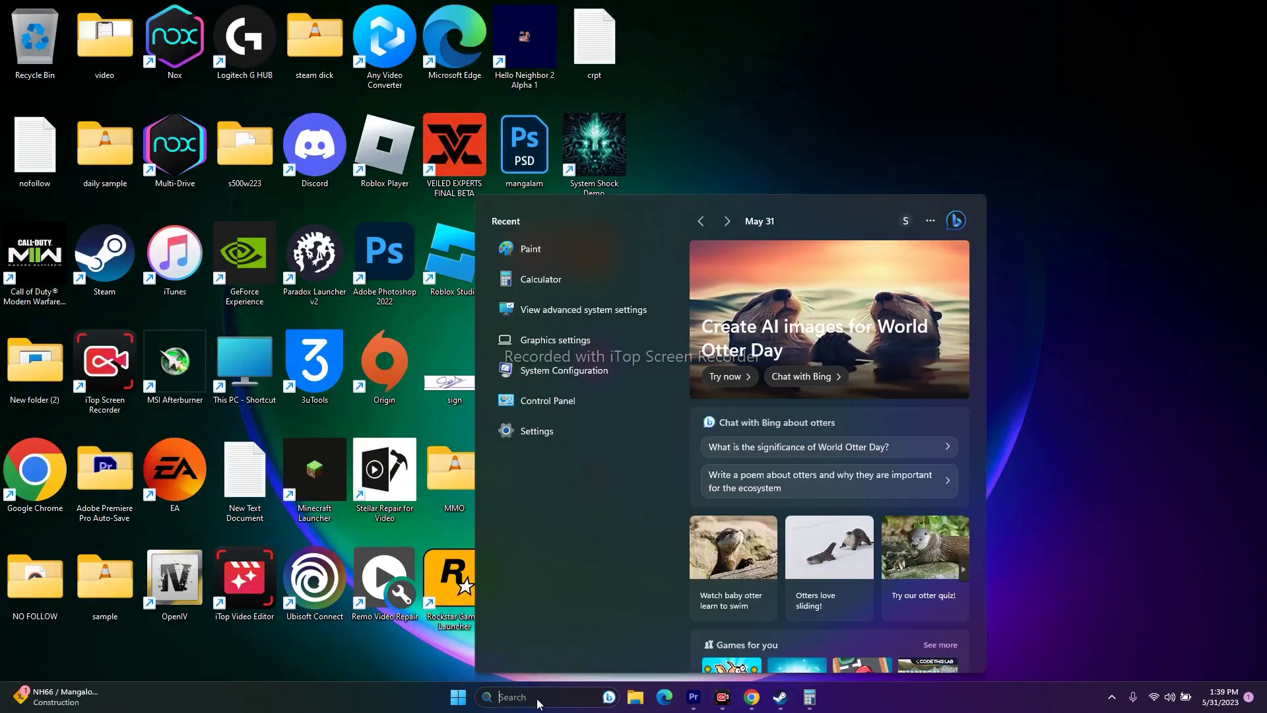
click(572, 338)
scroll(1025, 213, down, 15)
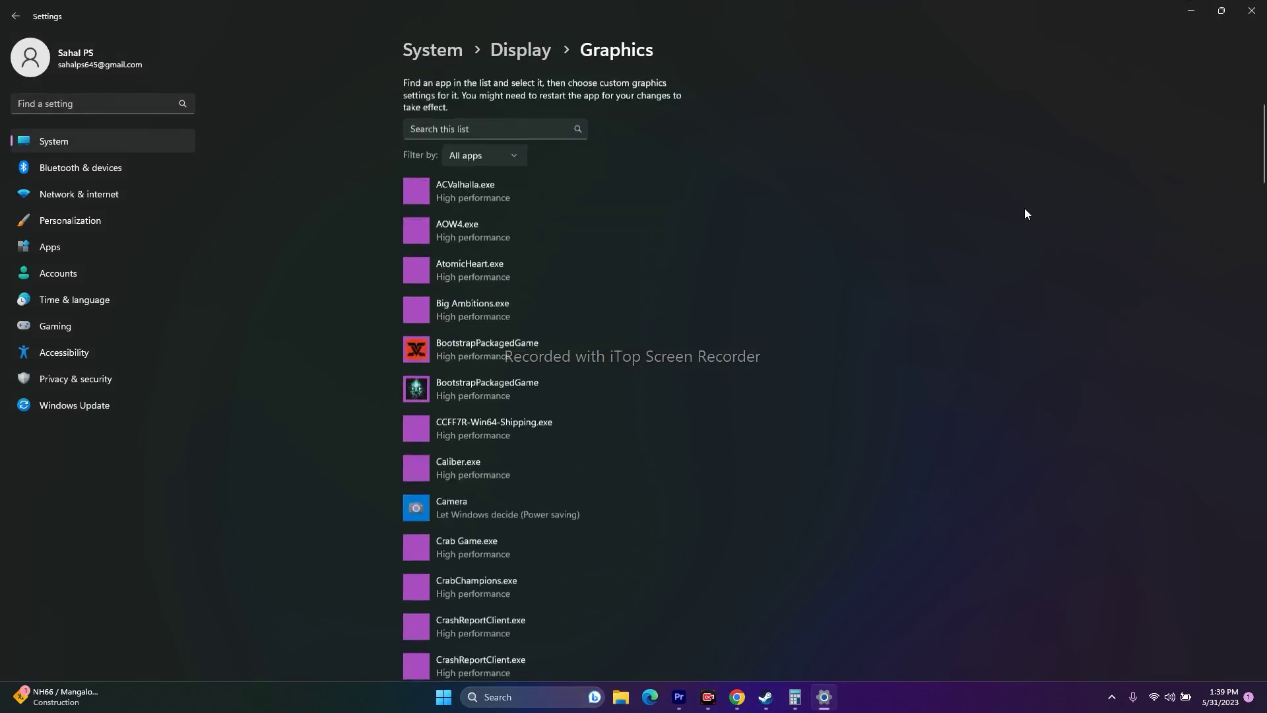
scroll(1021, 216, up, 15)
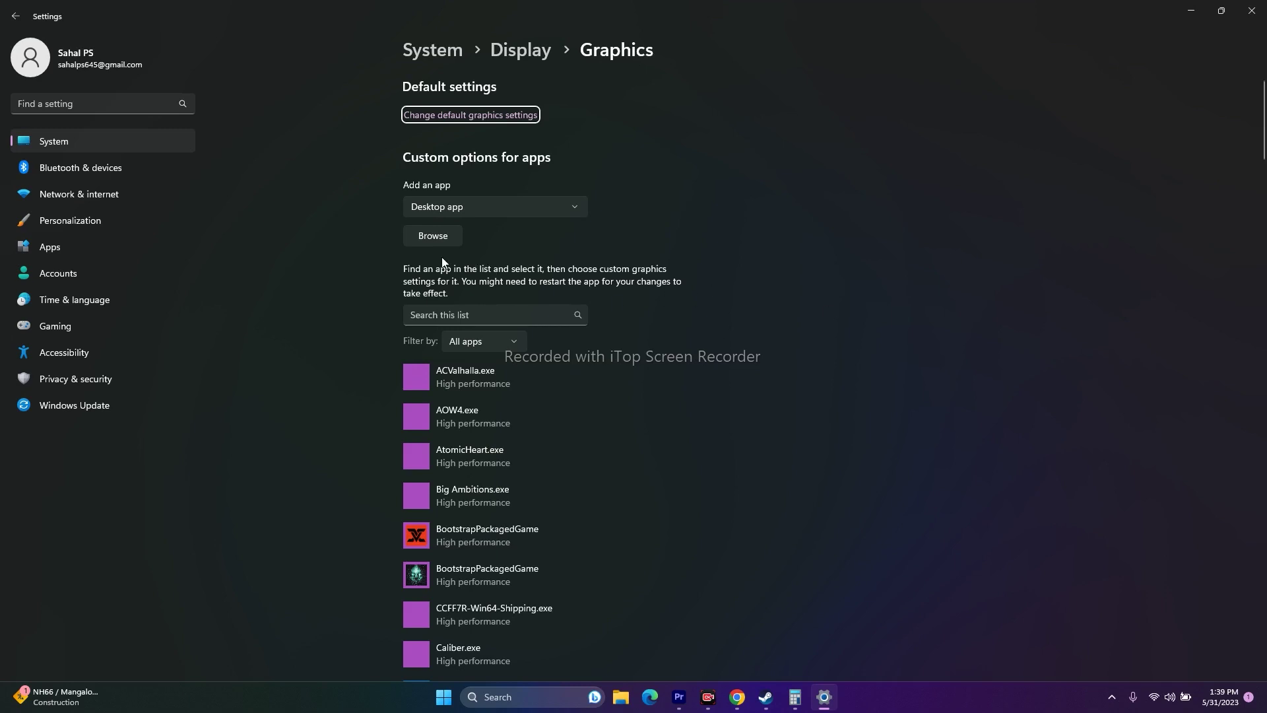
click(442, 235)
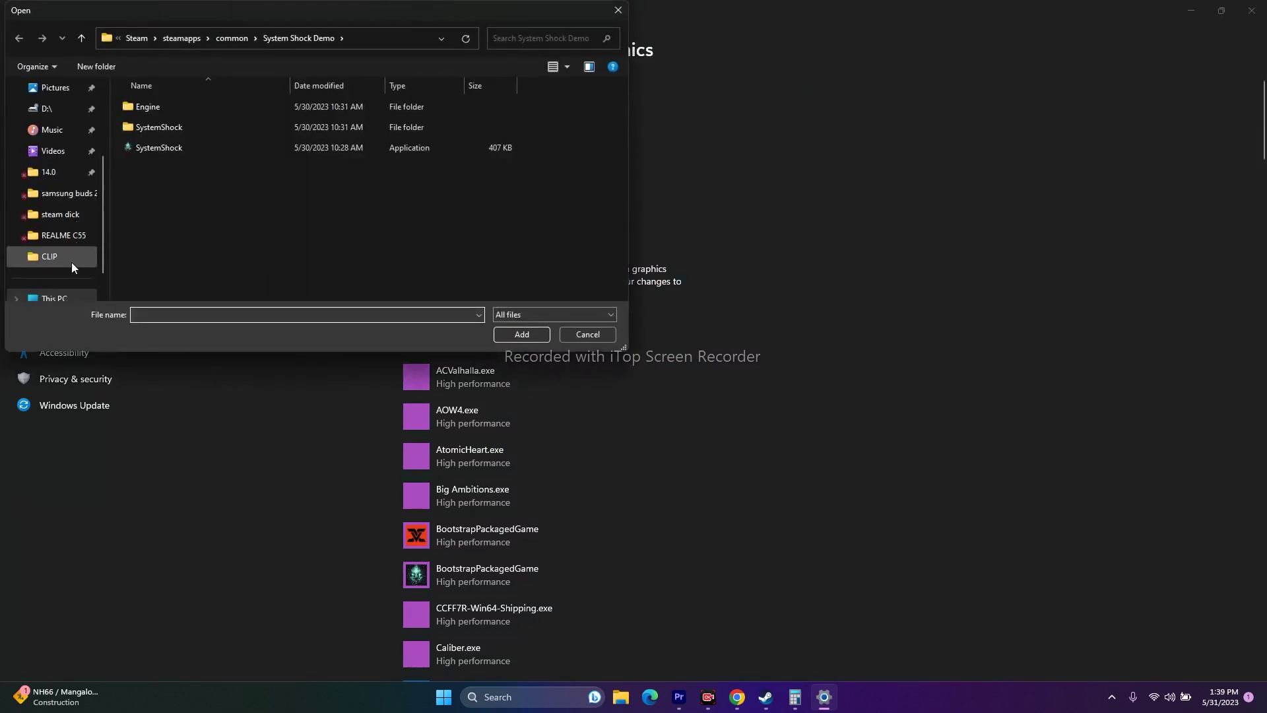
Navigate the file picker to C:\Program Files (x86)\Steam.
click(40, 297)
double_click(211, 117)
scroll(198, 224, down, 6)
double_click(188, 226)
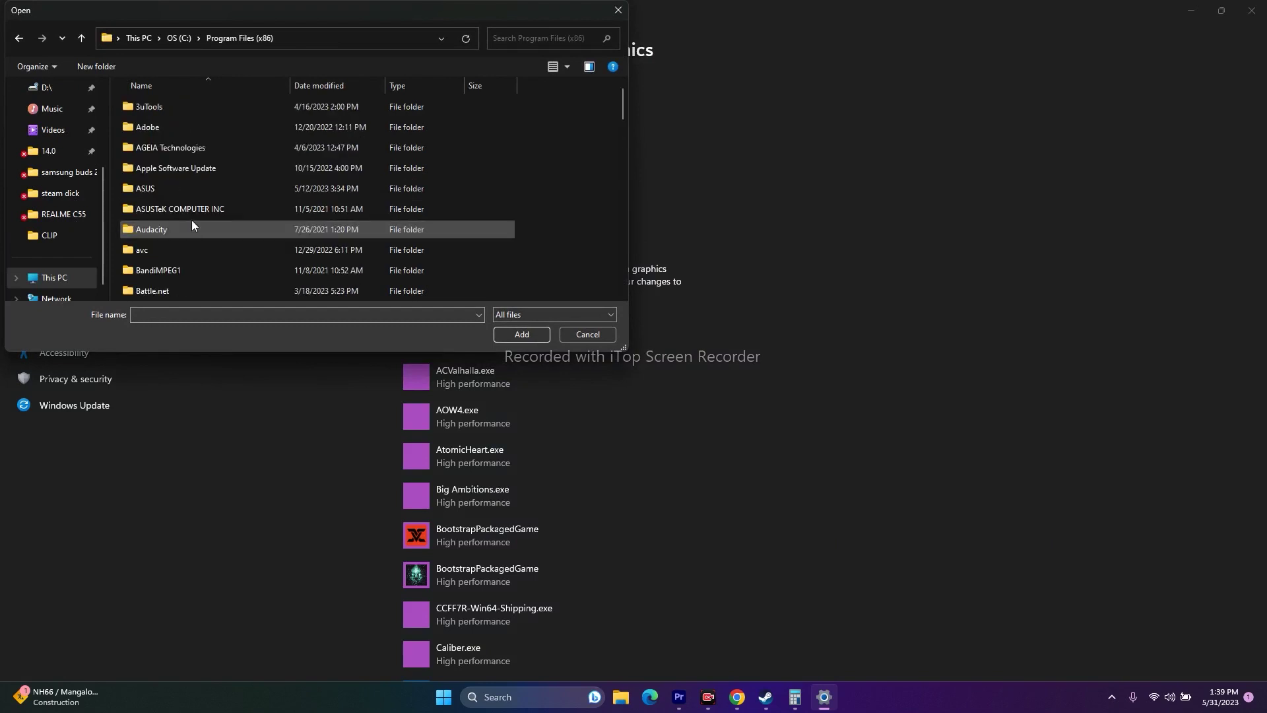
scroll(204, 174, down, 8)
scroll(204, 173, down, 10)
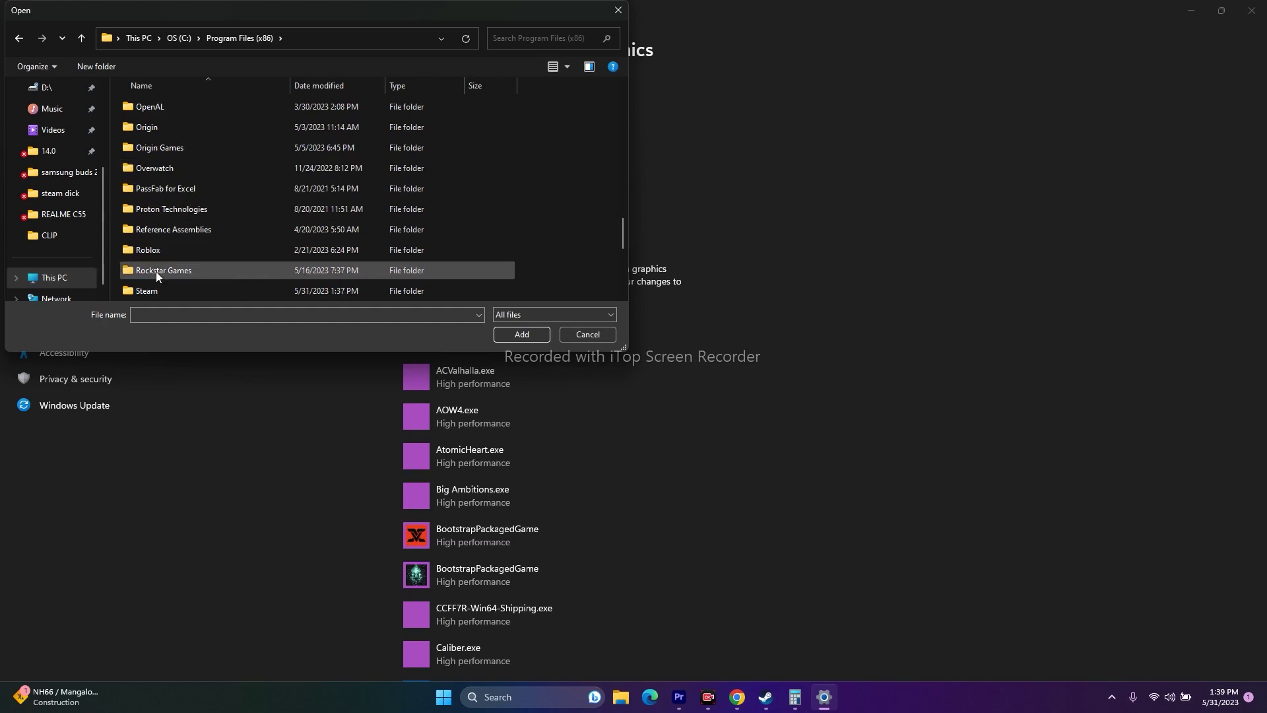
scroll(165, 251, down, 1)
double_click(165, 232)
Add MSGBO2 from steamapps\common\MobileSuitGundamBattleOperation2 to the graphics preference list.
scroll(184, 170, down, 3)
double_click(176, 149)
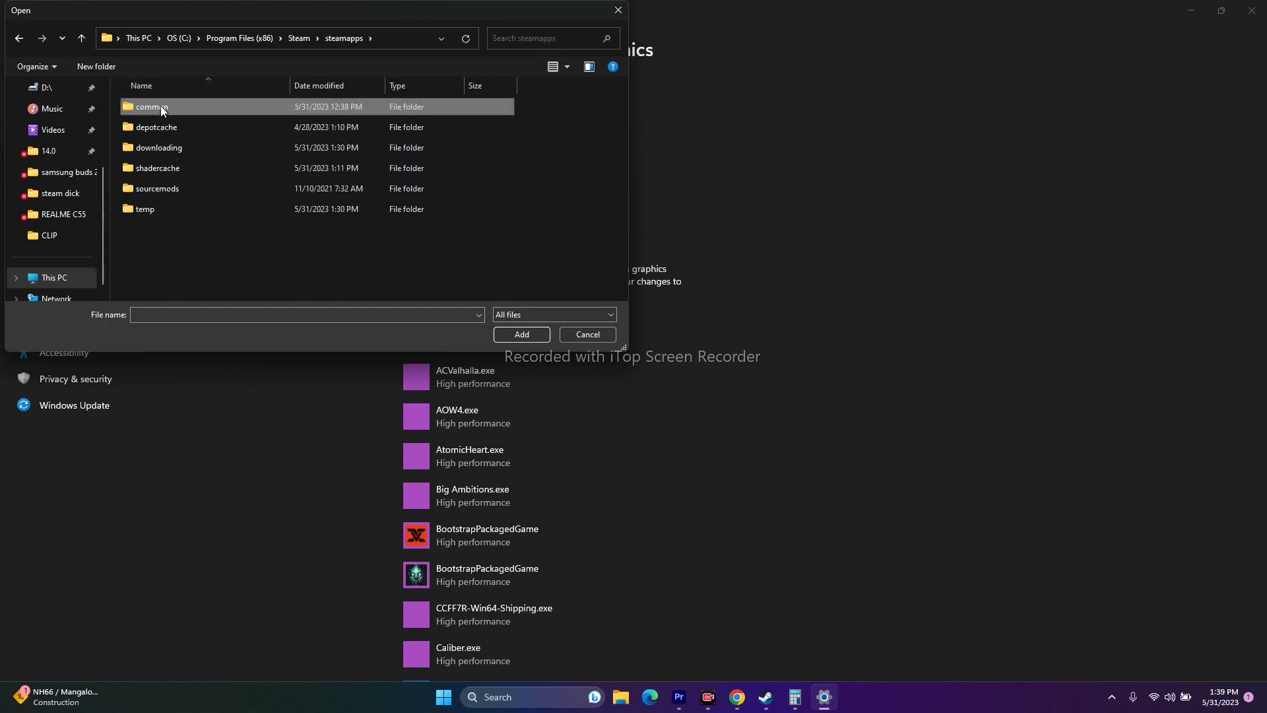
double_click(160, 106)
scroll(187, 172, down, 5)
double_click(184, 227)
click(190, 168)
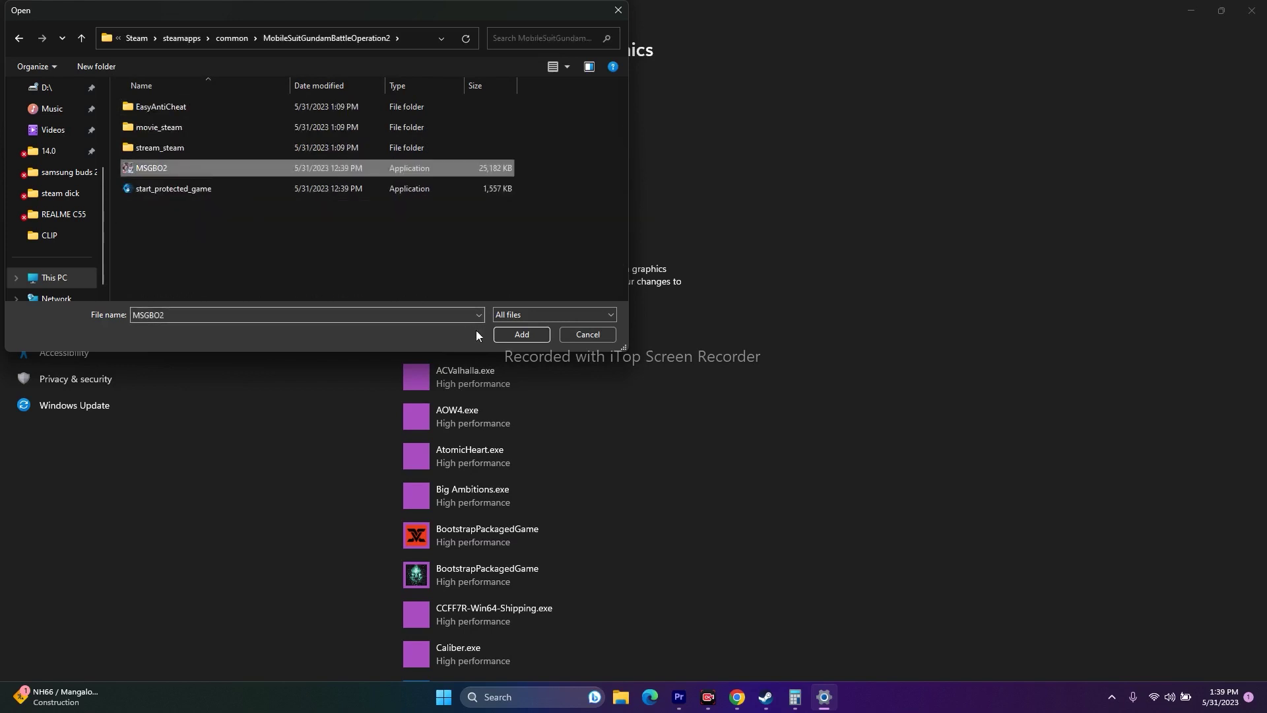
click(498, 333)
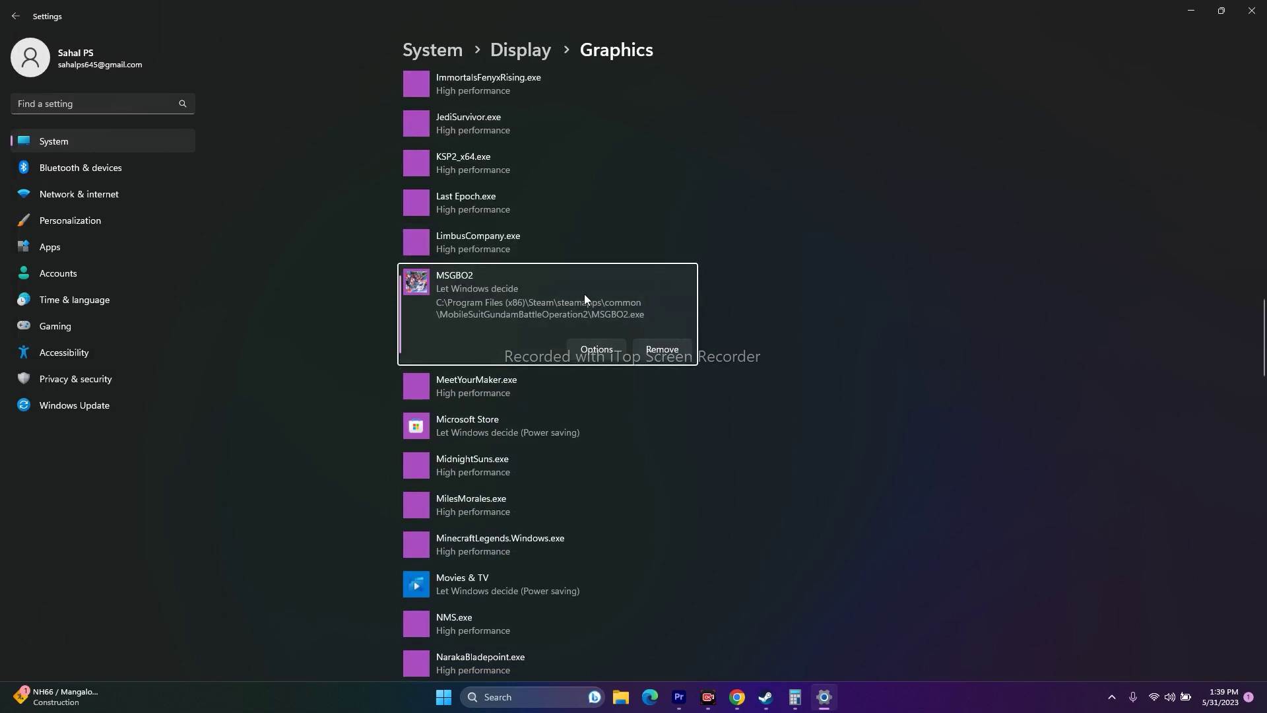
Save MSGBO2's graphics preference as High performance, close Settings and bring Steam back.
click(592, 347)
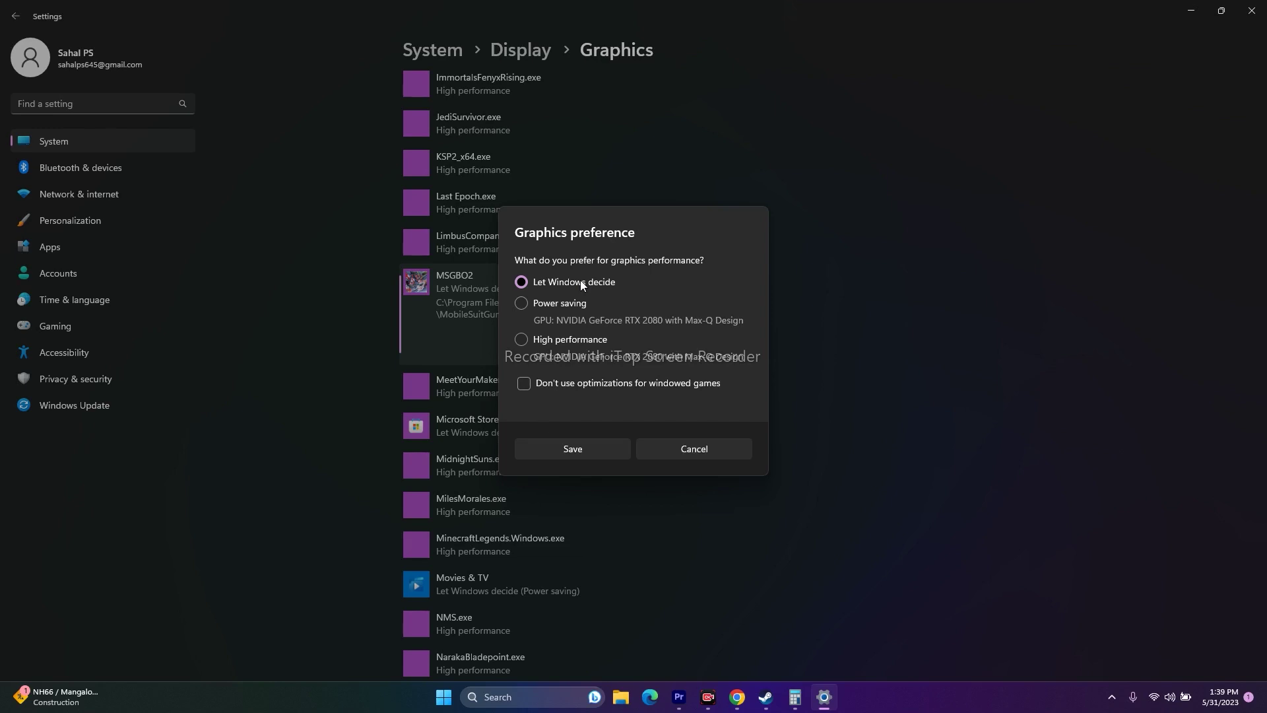
click(517, 339)
click(596, 447)
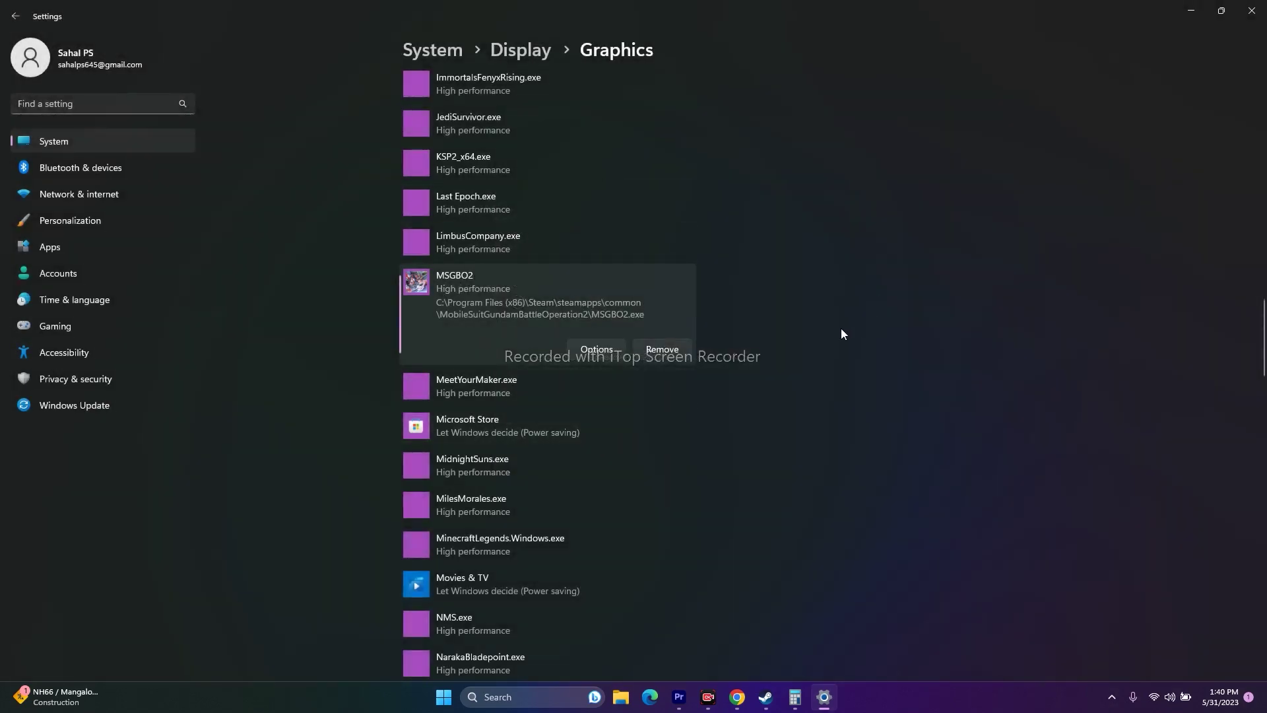
click(1251, 11)
click(780, 697)
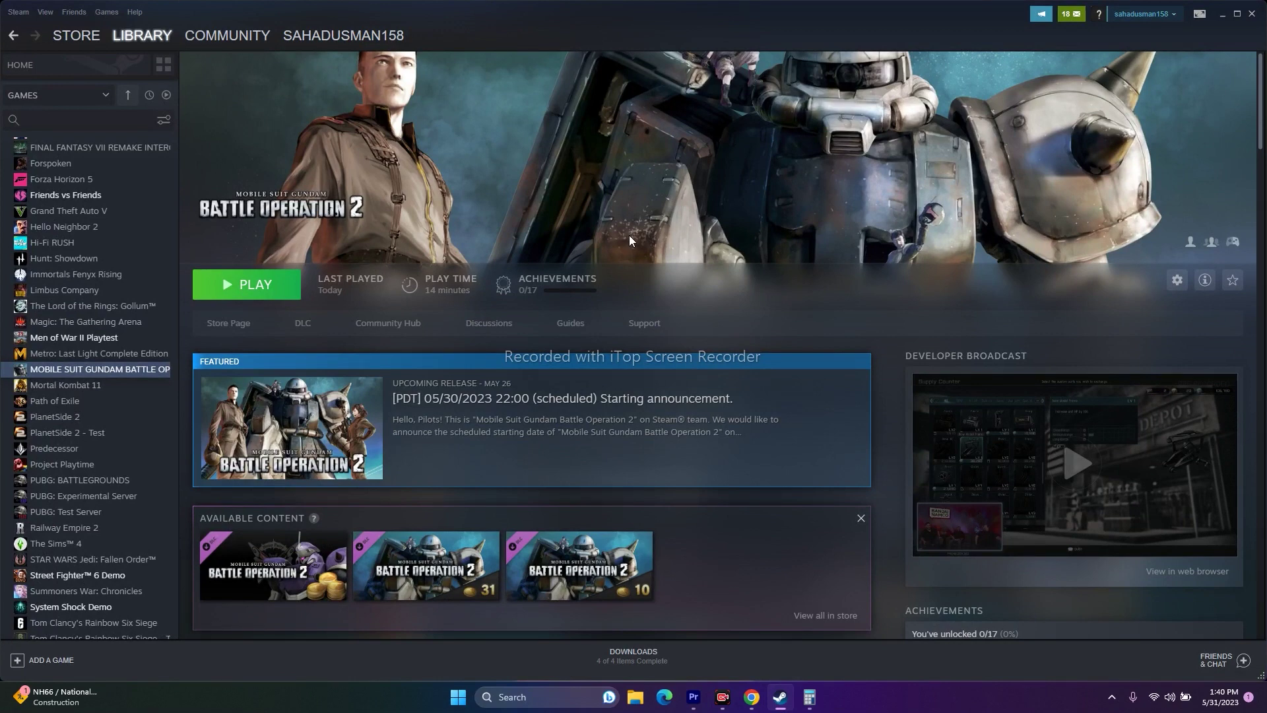
Open drive C's Virtual Memory settings via advanced system settings and switch to Custom size.
click(1223, 16)
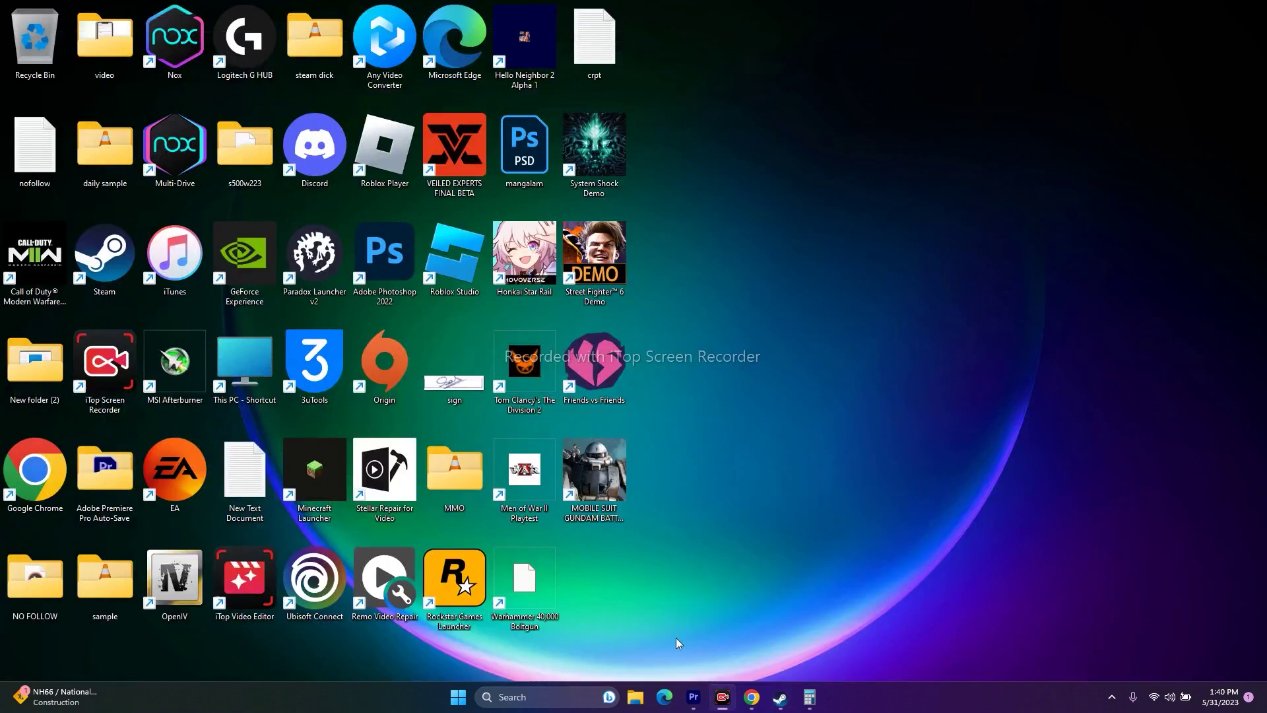
click(522, 697)
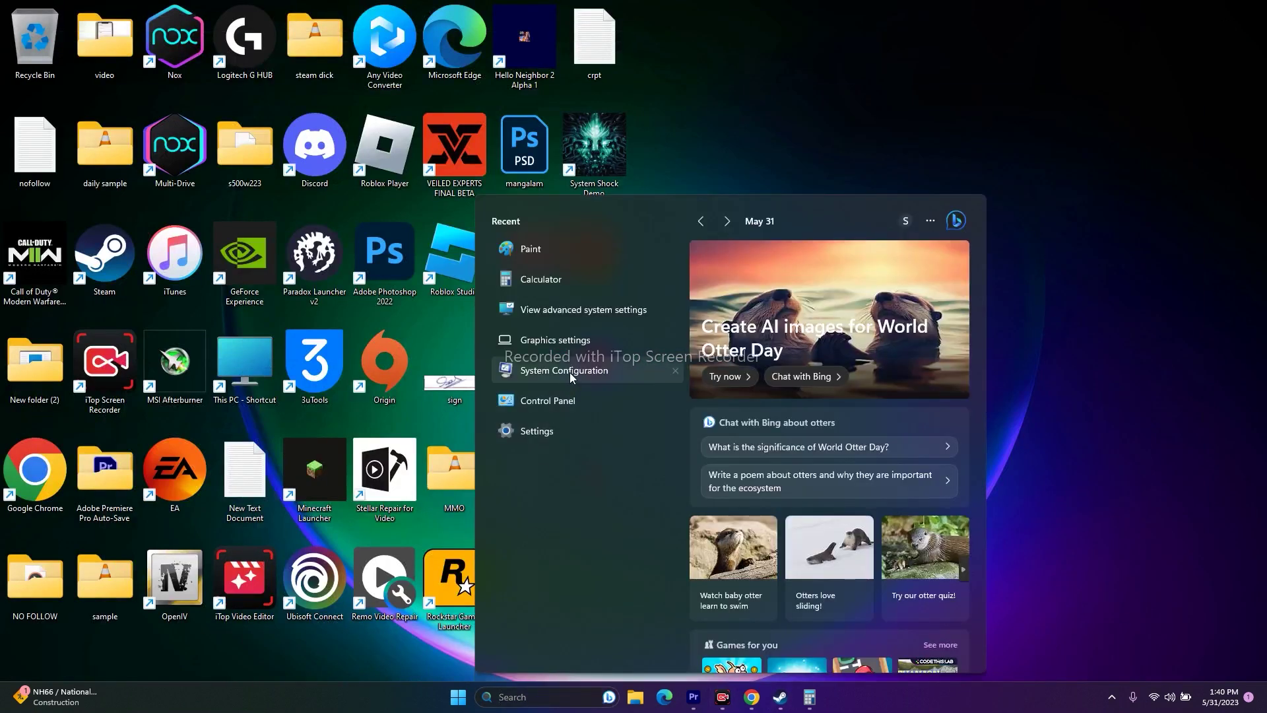
click(579, 307)
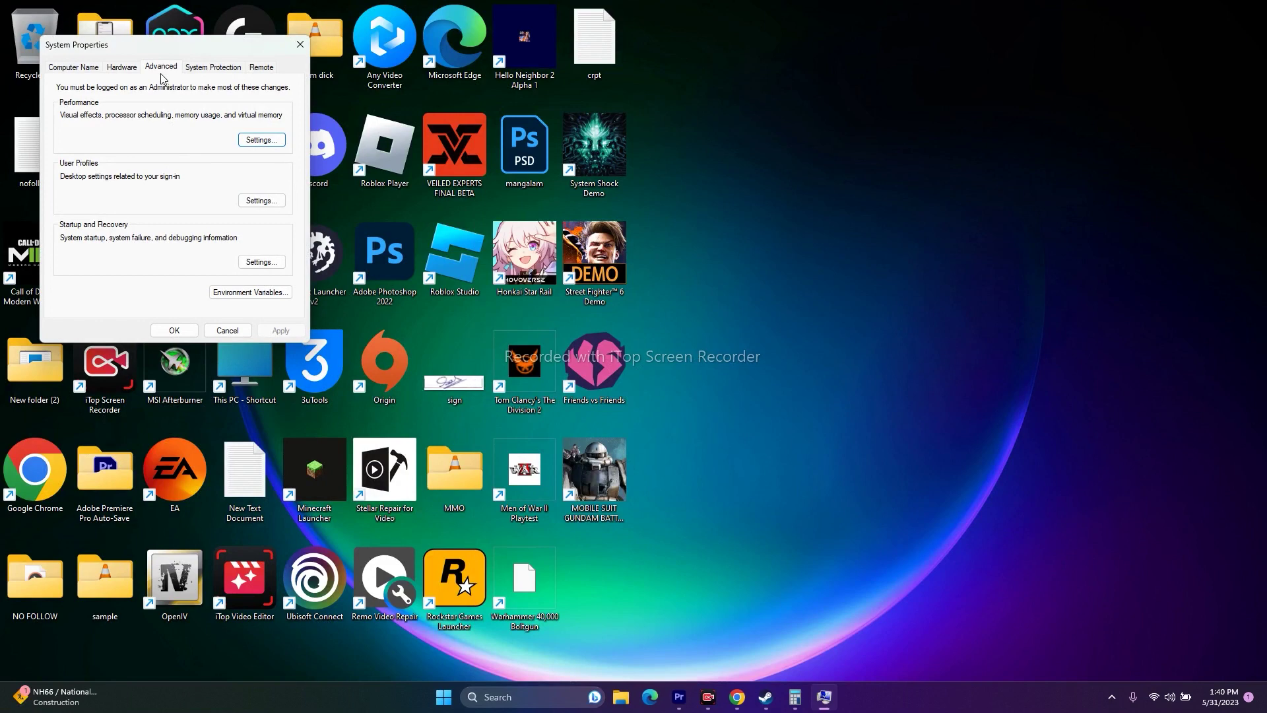
click(262, 140)
click(137, 117)
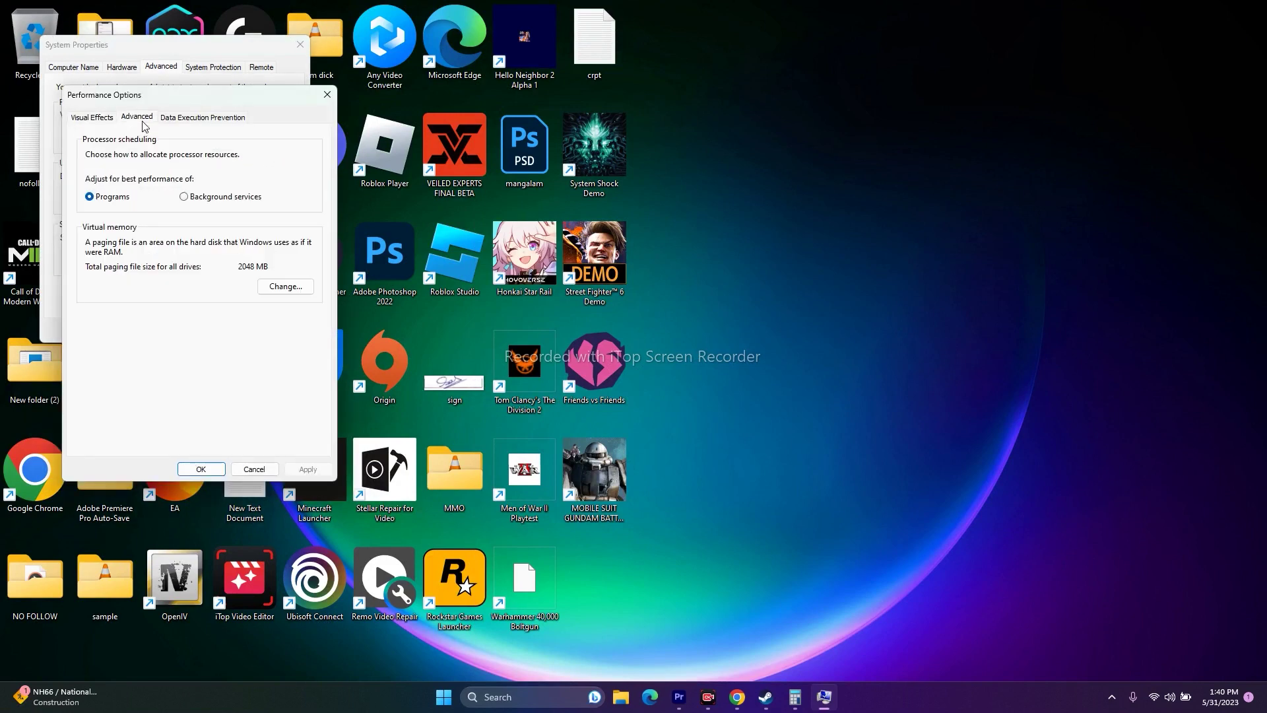
click(300, 293)
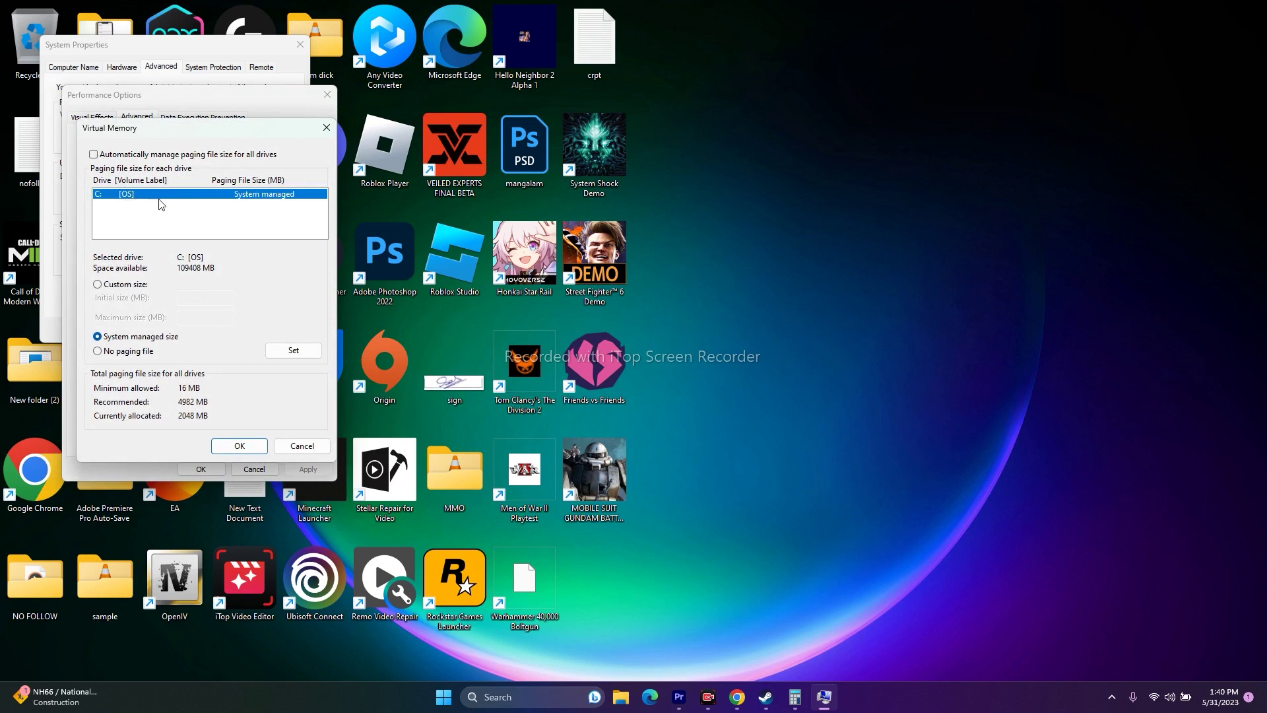
click(98, 284)
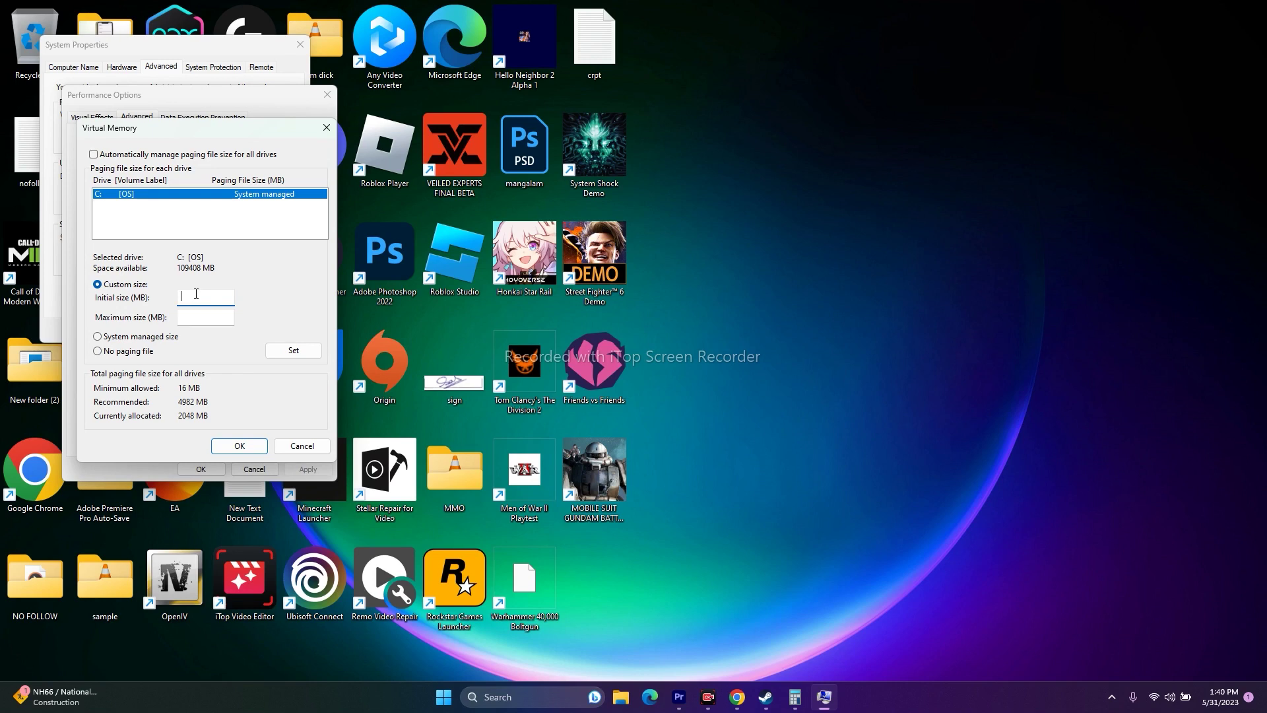
click(196, 313)
click(200, 298)
Compute 32 × 1024 × 1.5 = 49,152 in Calculator.
click(790, 706)
click(432, 290)
click(442, 287)
click(454, 283)
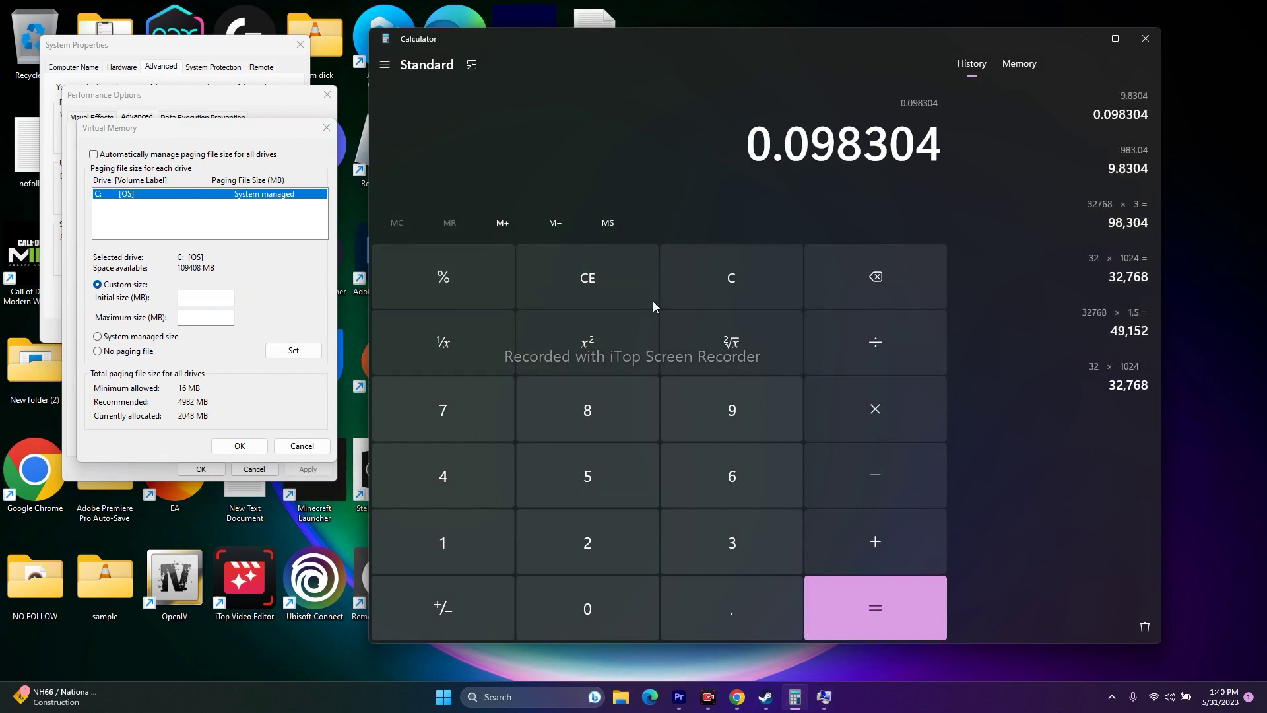
click(526, 264)
click(723, 551)
click(632, 544)
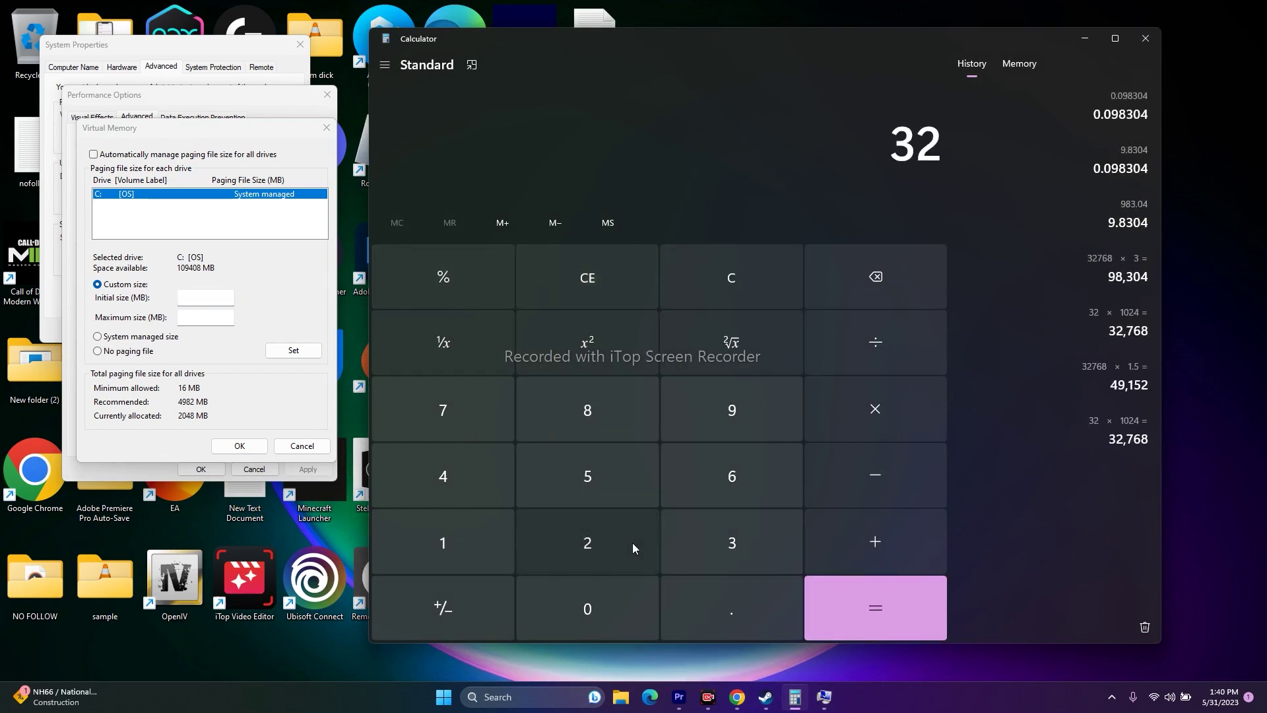
click(907, 411)
click(507, 566)
click(521, 584)
click(523, 537)
click(508, 501)
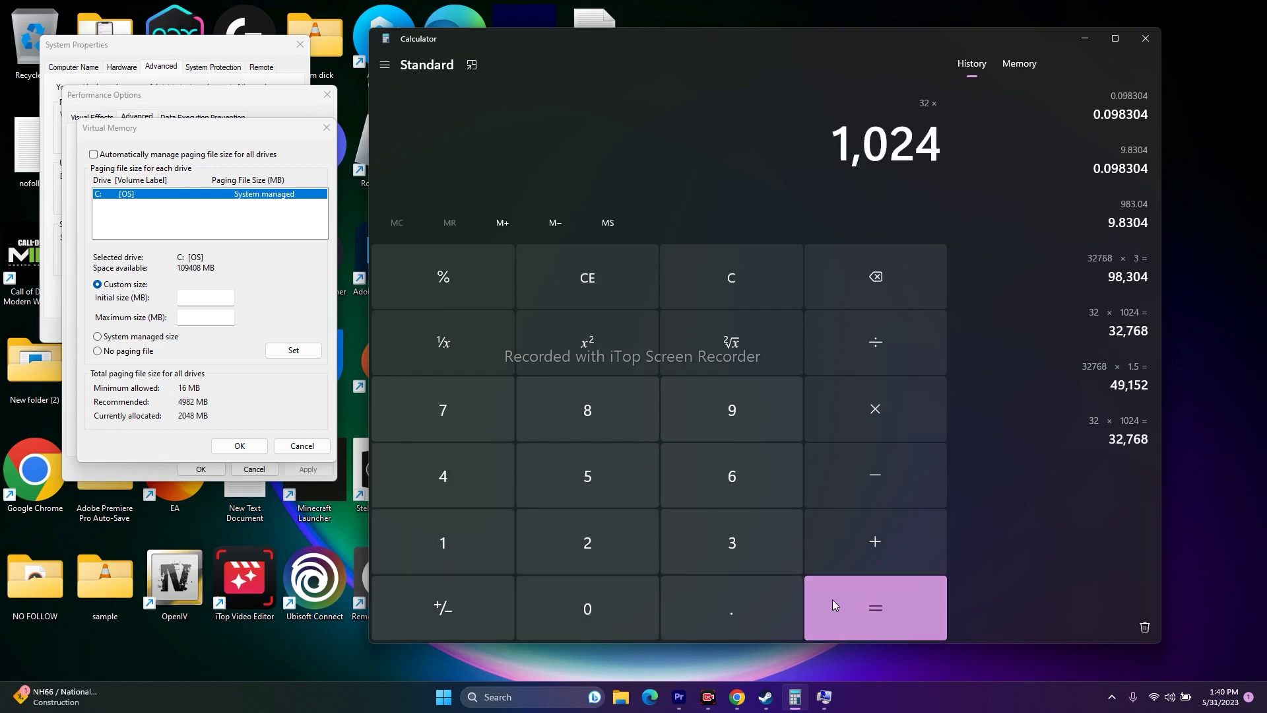
click(834, 603)
click(876, 410)
click(495, 537)
click(722, 598)
click(587, 476)
click(851, 597)
Copy 49,152 into the Initial size field.
right_click(942, 149)
key(ctrl+c)
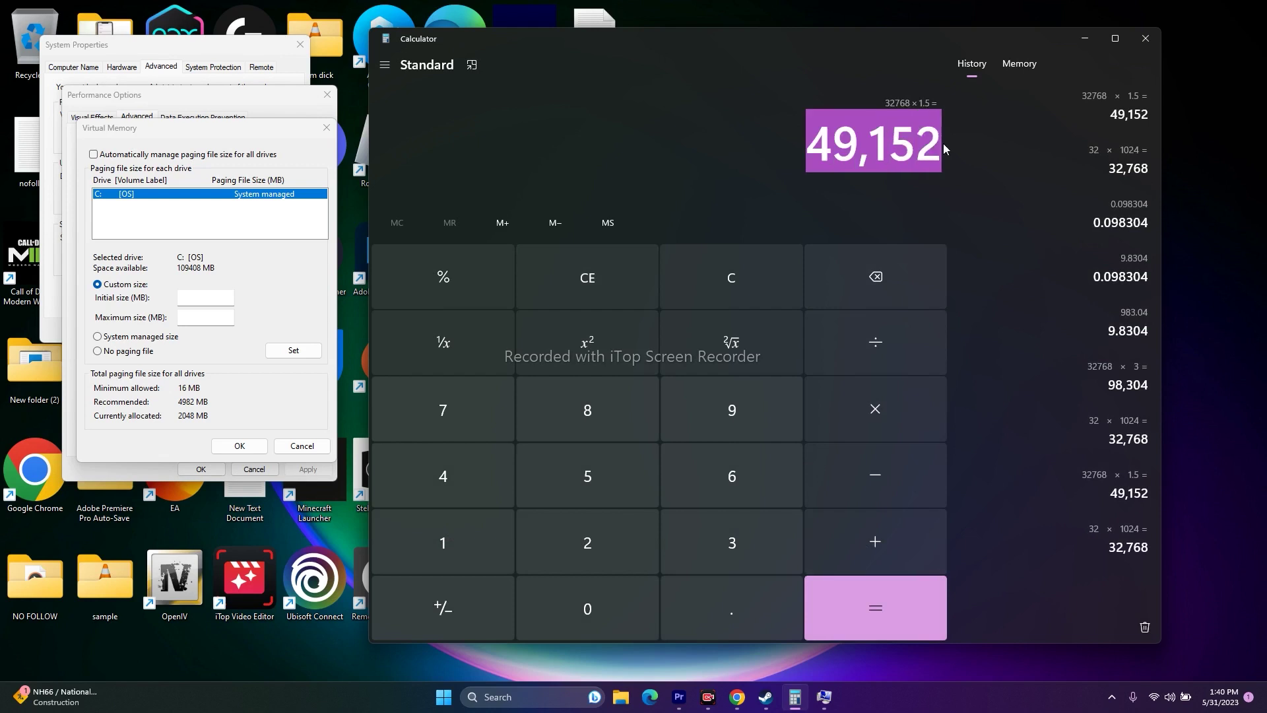
click(967, 160)
click(192, 297)
right_click(192, 298)
click(210, 350)
Compute 32 × 1024 × 3 = 98,304 in Calculator.
click(596, 283)
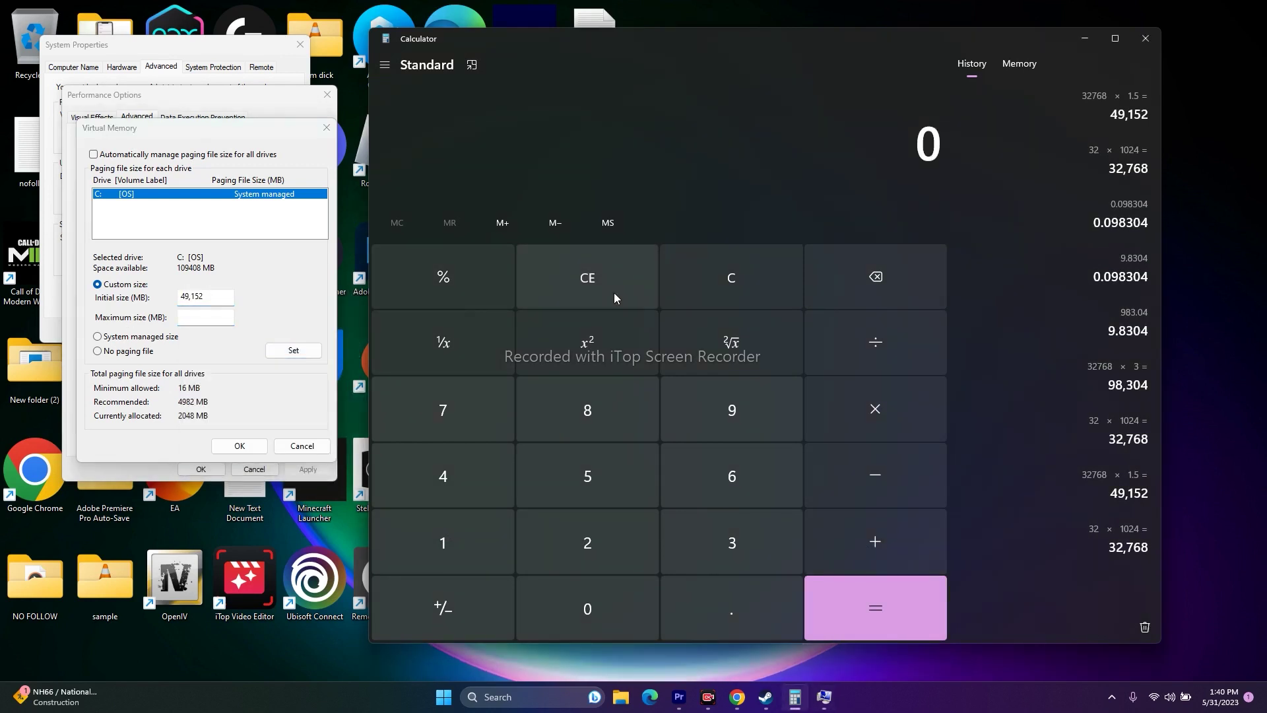
click(695, 549)
click(612, 548)
key(asterisk)
click(488, 550)
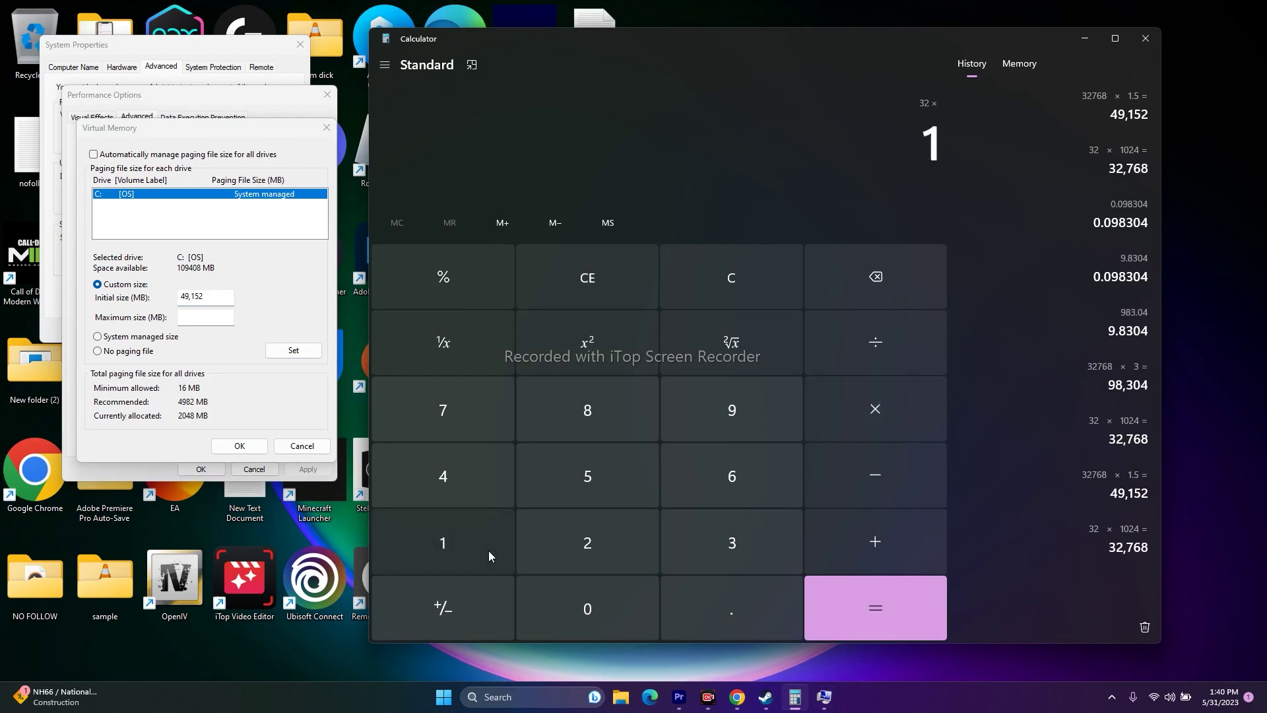
key(0)
click(562, 540)
click(508, 492)
click(849, 620)
click(856, 413)
click(735, 544)
click(837, 604)
Copy 98,304 into the Maximum size field.
drag(800, 143, 935, 148)
right_click(935, 148)
click(970, 162)
right_click(208, 320)
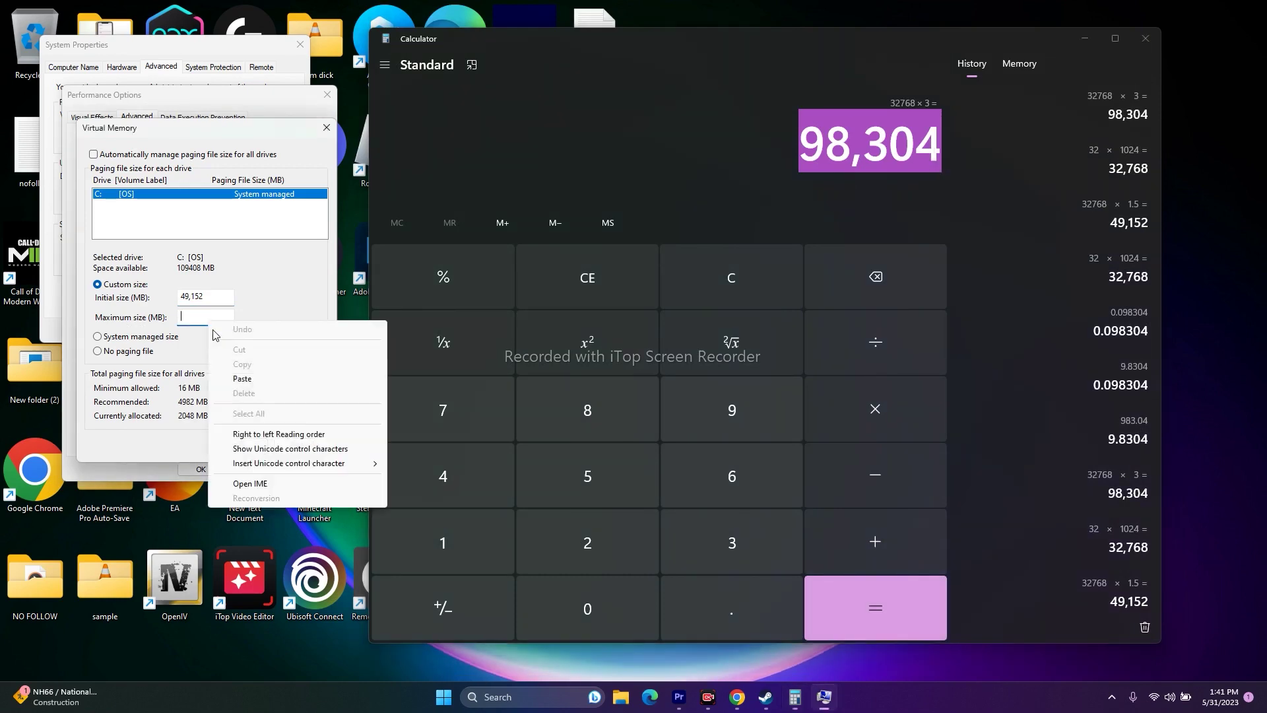
click(243, 378)
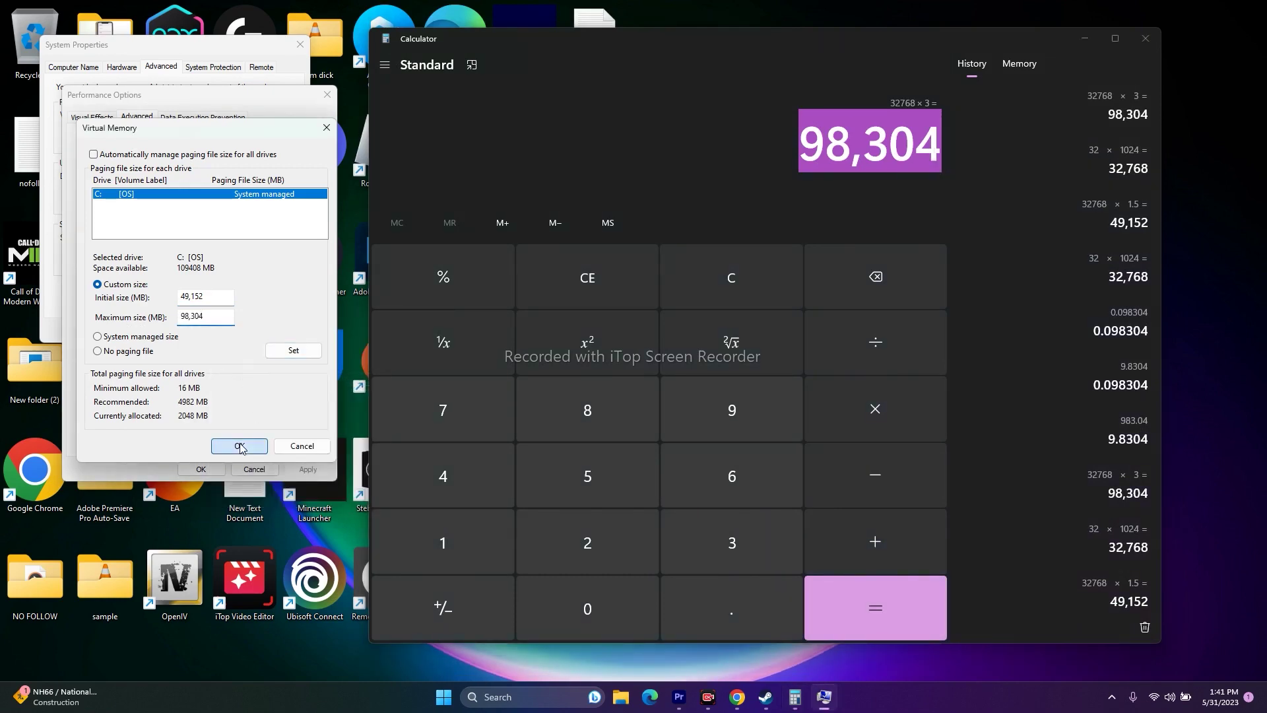
Confirm the paging sizes and close the System Properties dialogs and Calculator.
click(209, 468)
click(201, 468)
click(175, 330)
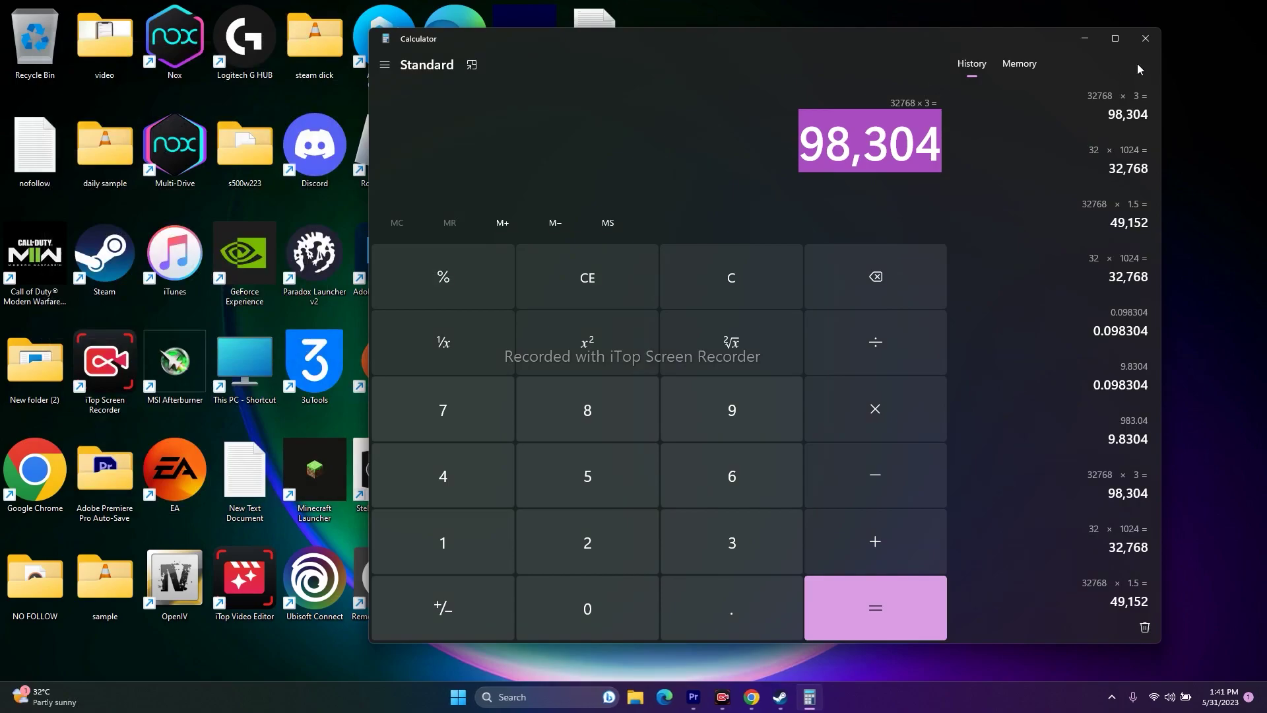
click(1147, 40)
Minimize Steam and open the Windows Update page in Settings.
click(794, 696)
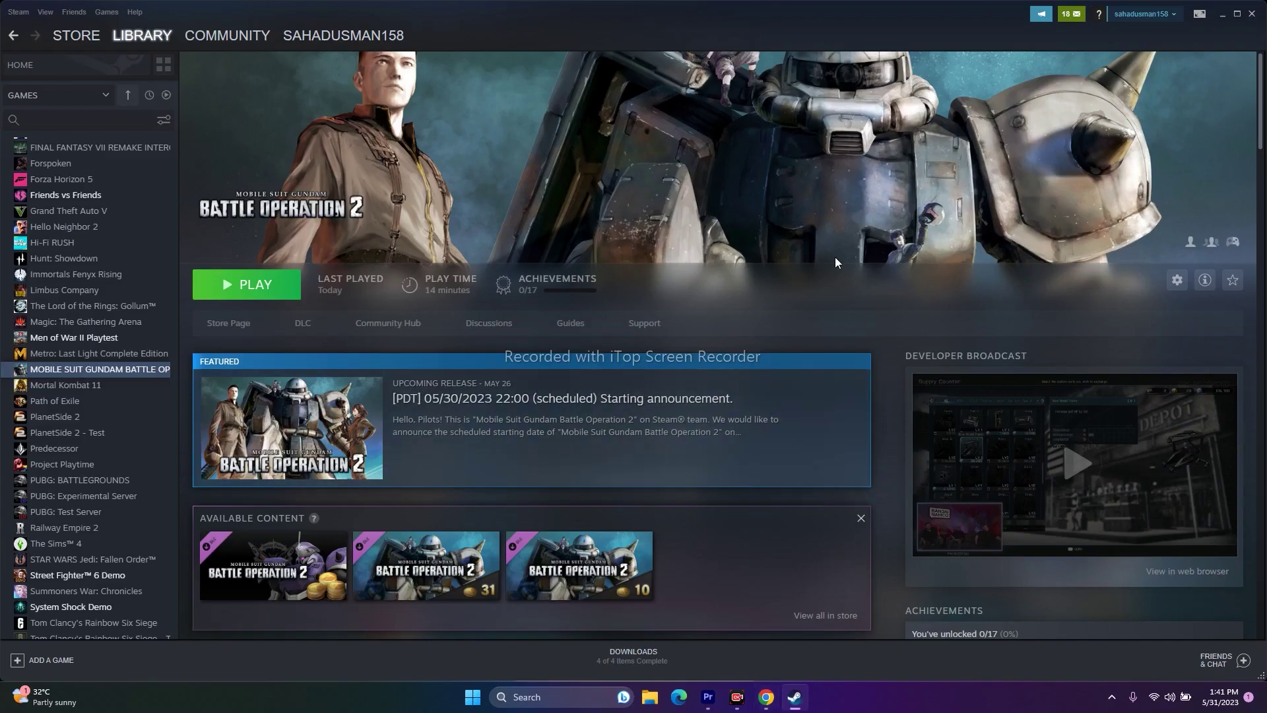
click(1222, 15)
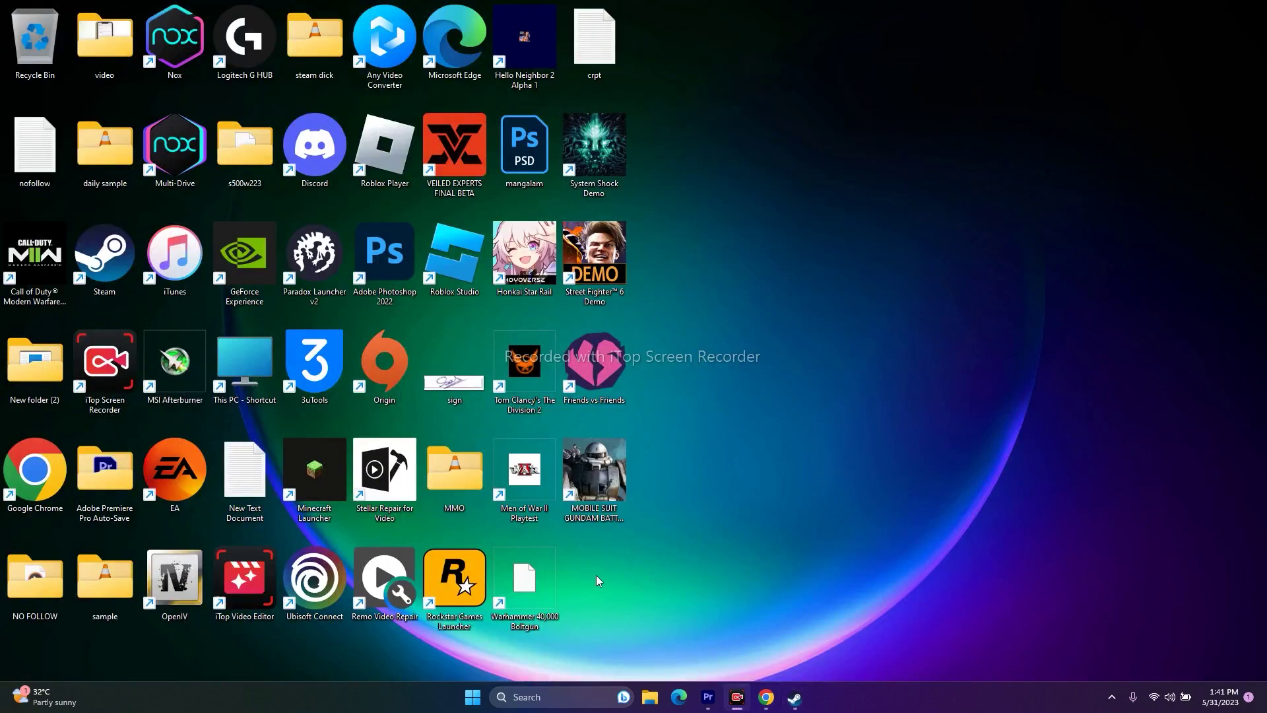
click(545, 695)
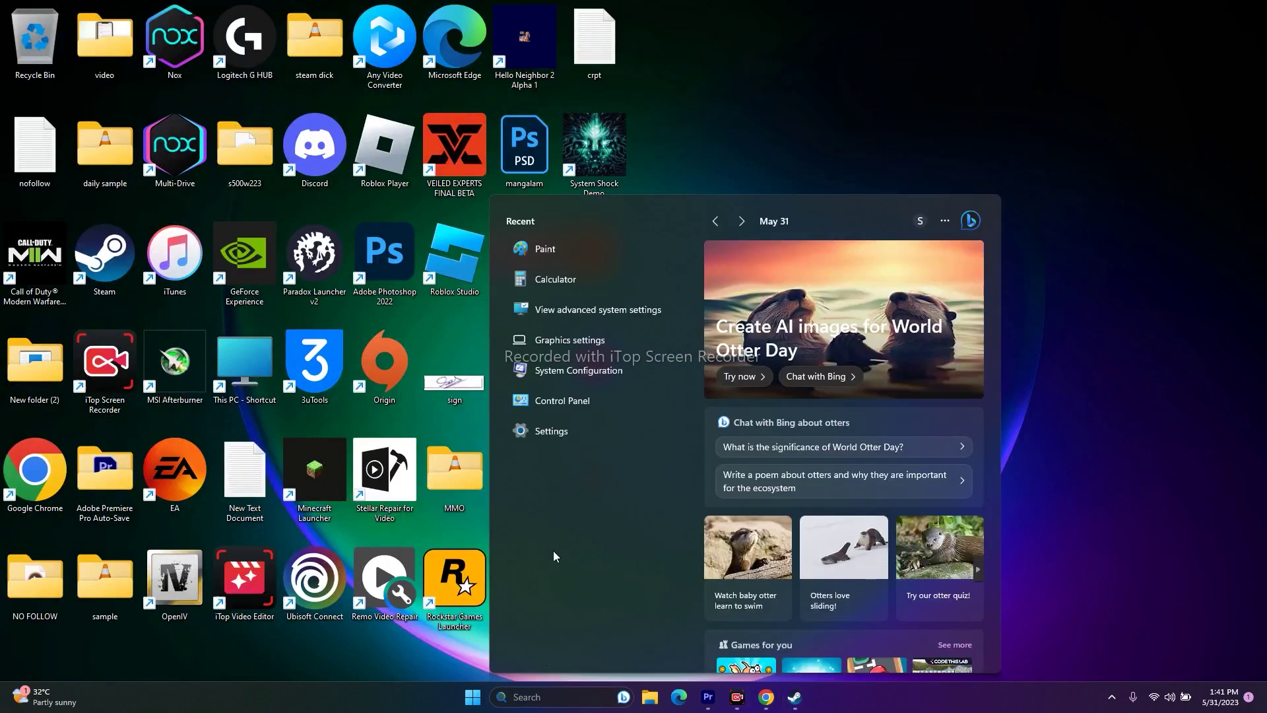
click(568, 432)
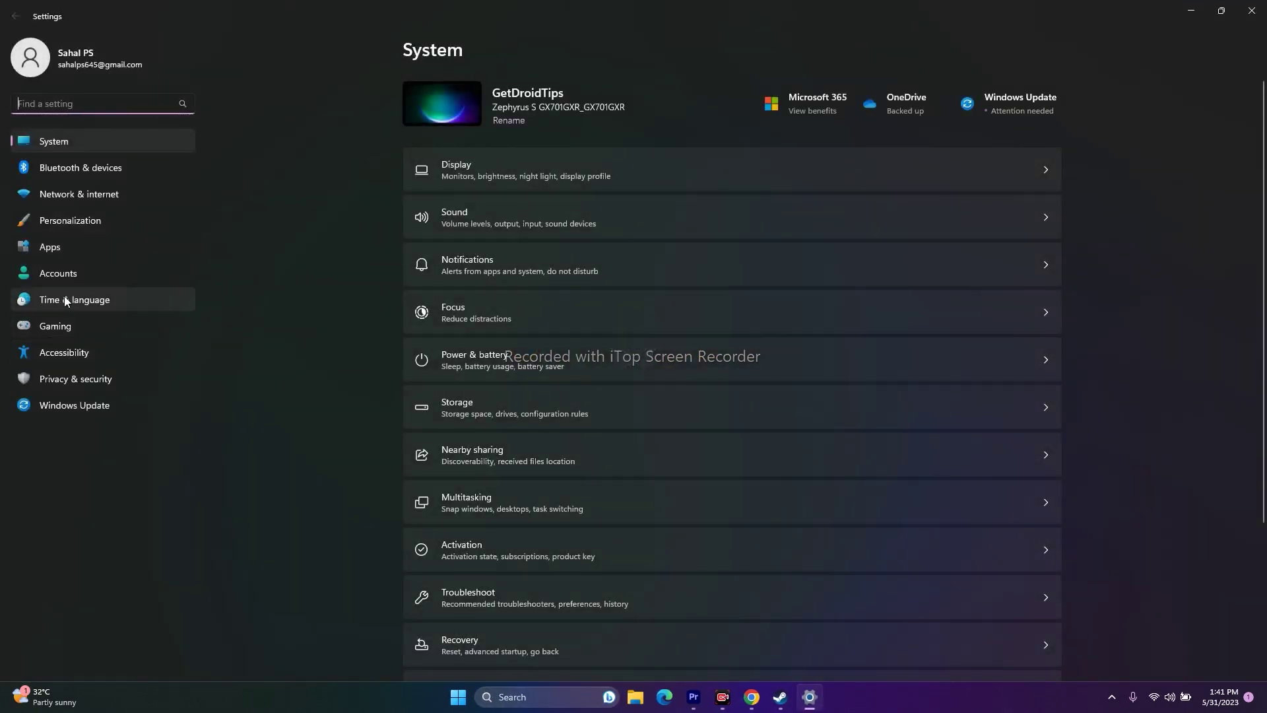
click(78, 399)
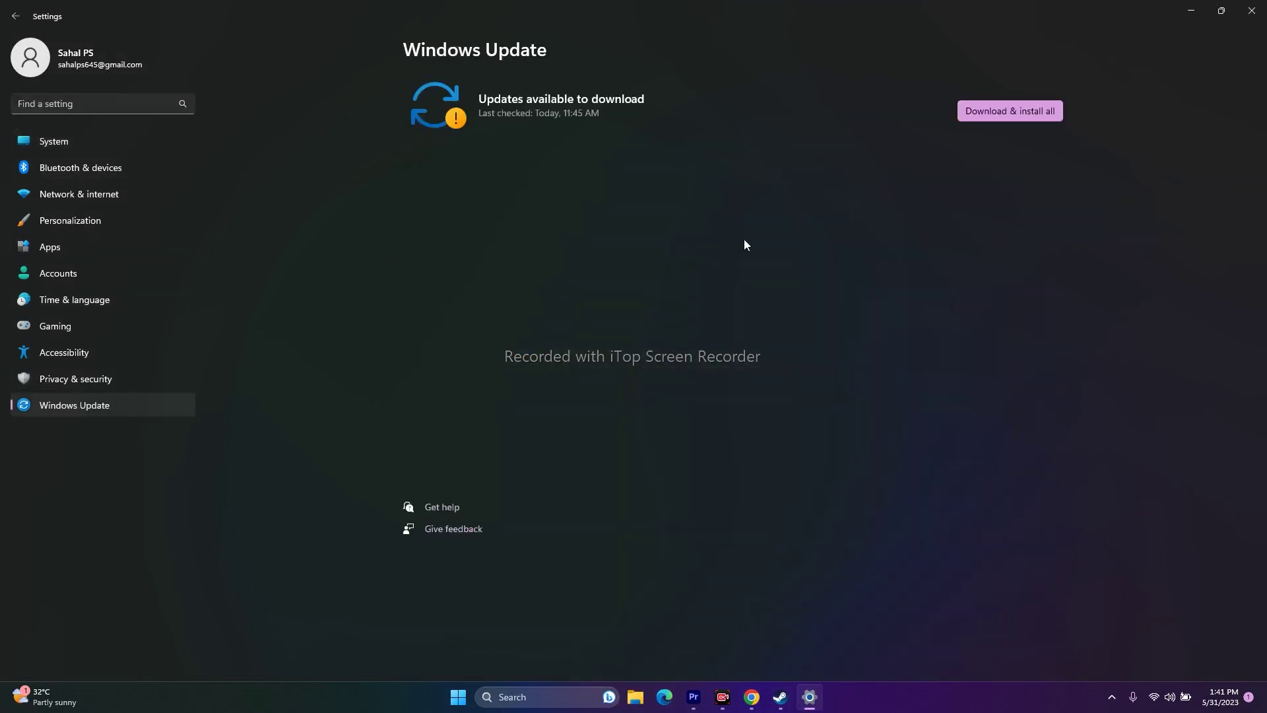